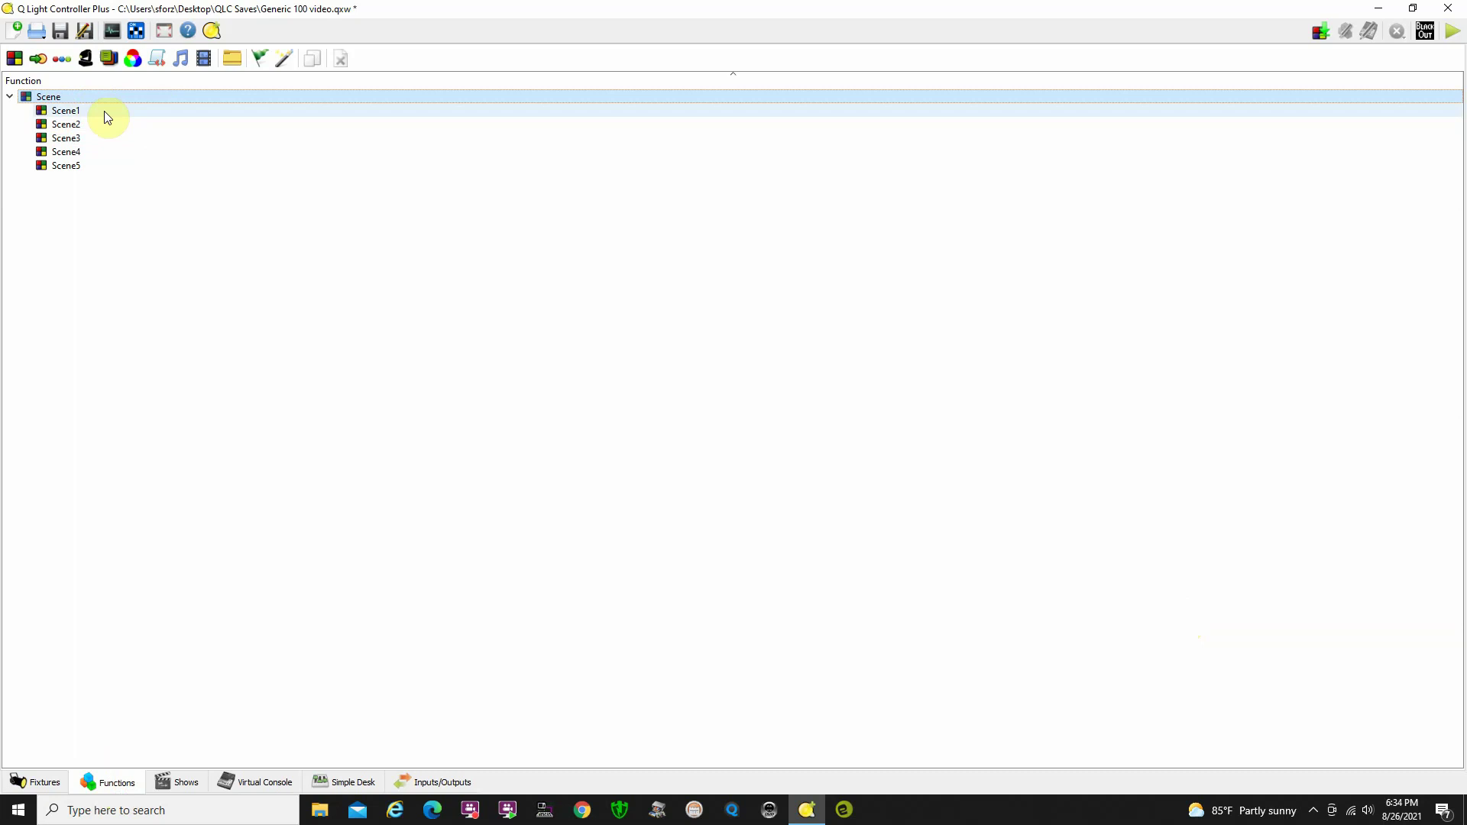
Step: Inspect the levels of Scene1, Scene2 and Scene3 in the Functions tree
left_click(94, 111)
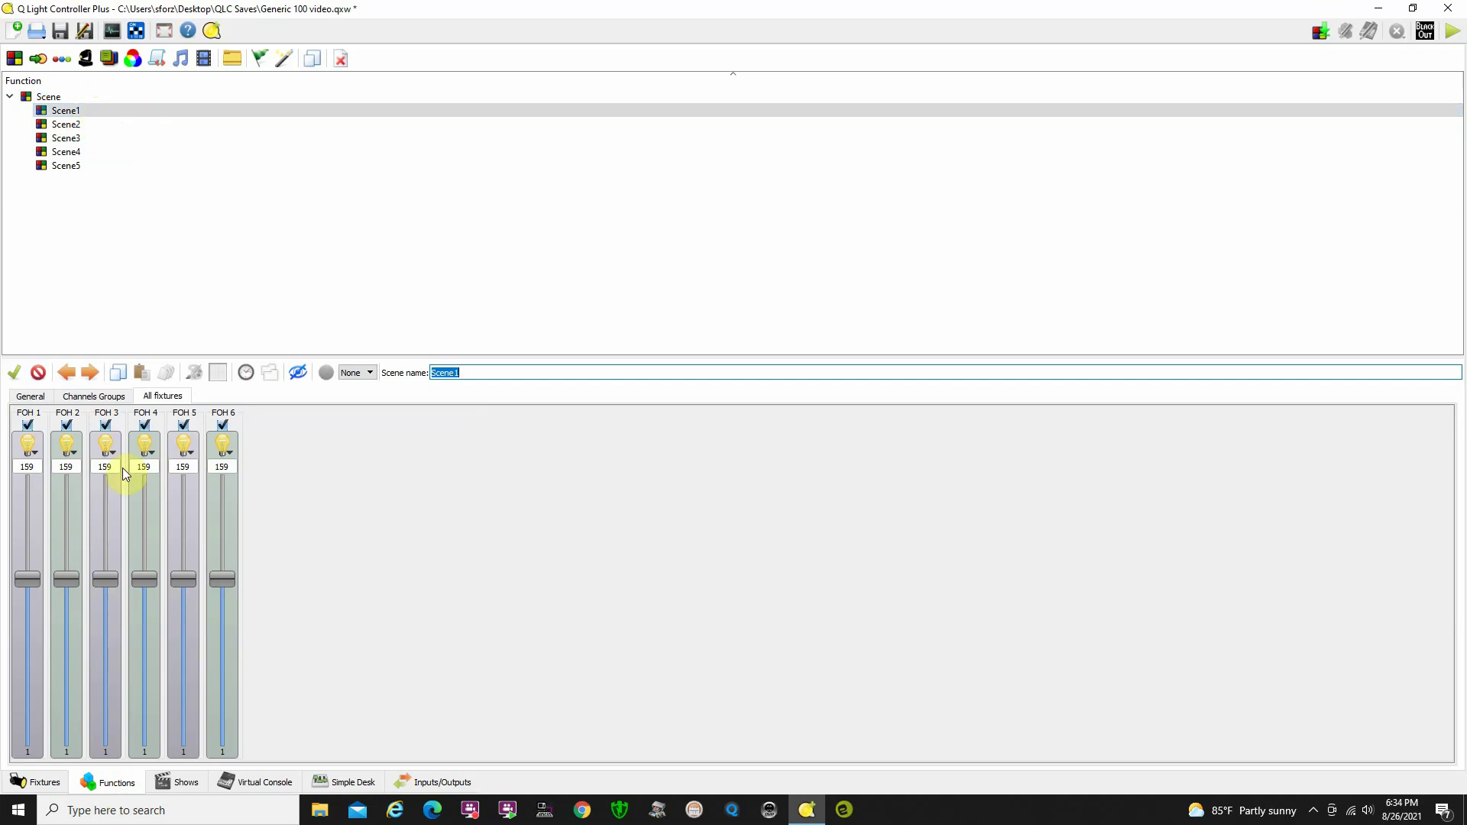
left_click(91, 126)
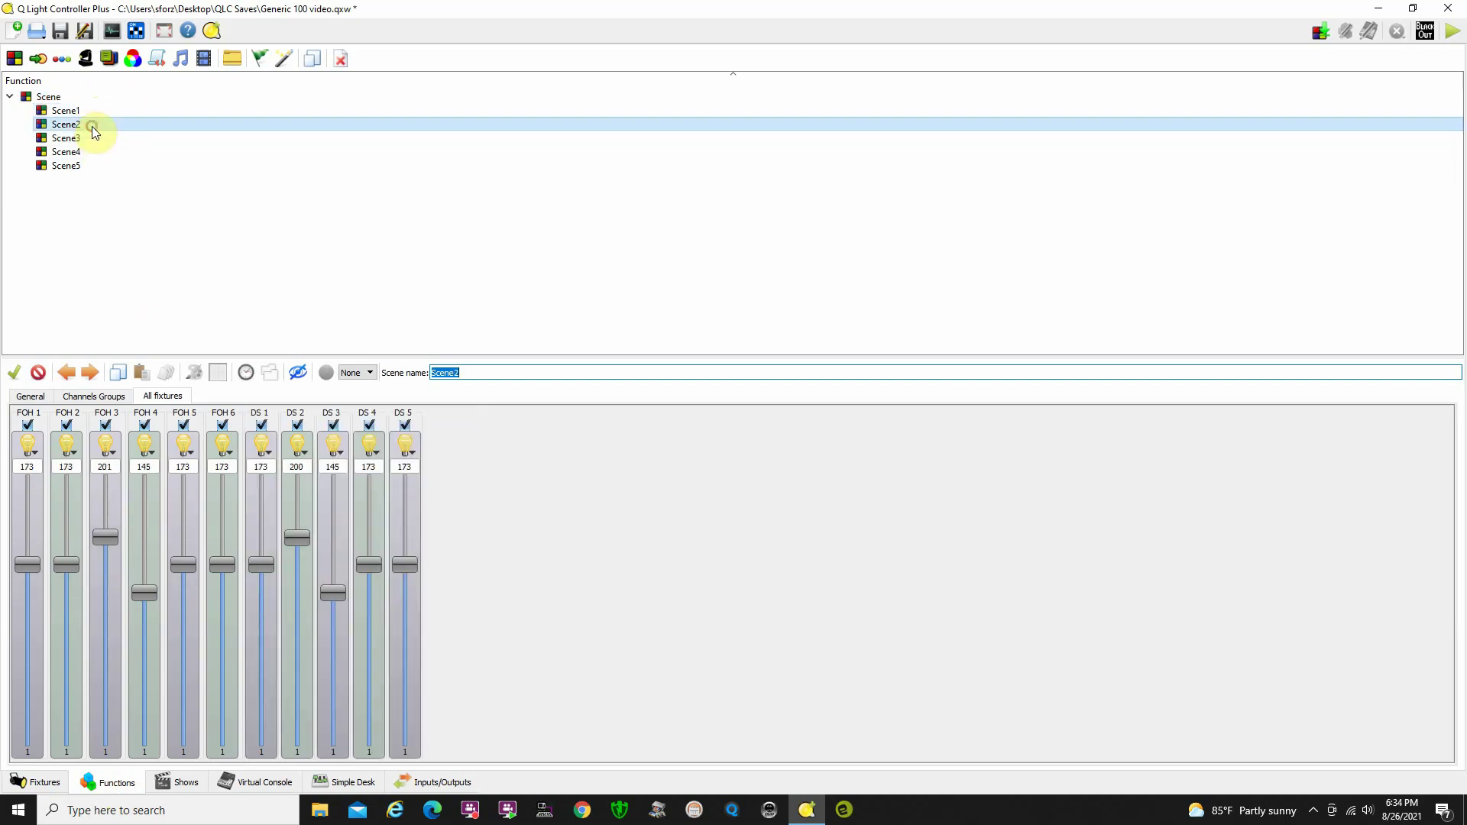
left_click(89, 140)
left_click(81, 98)
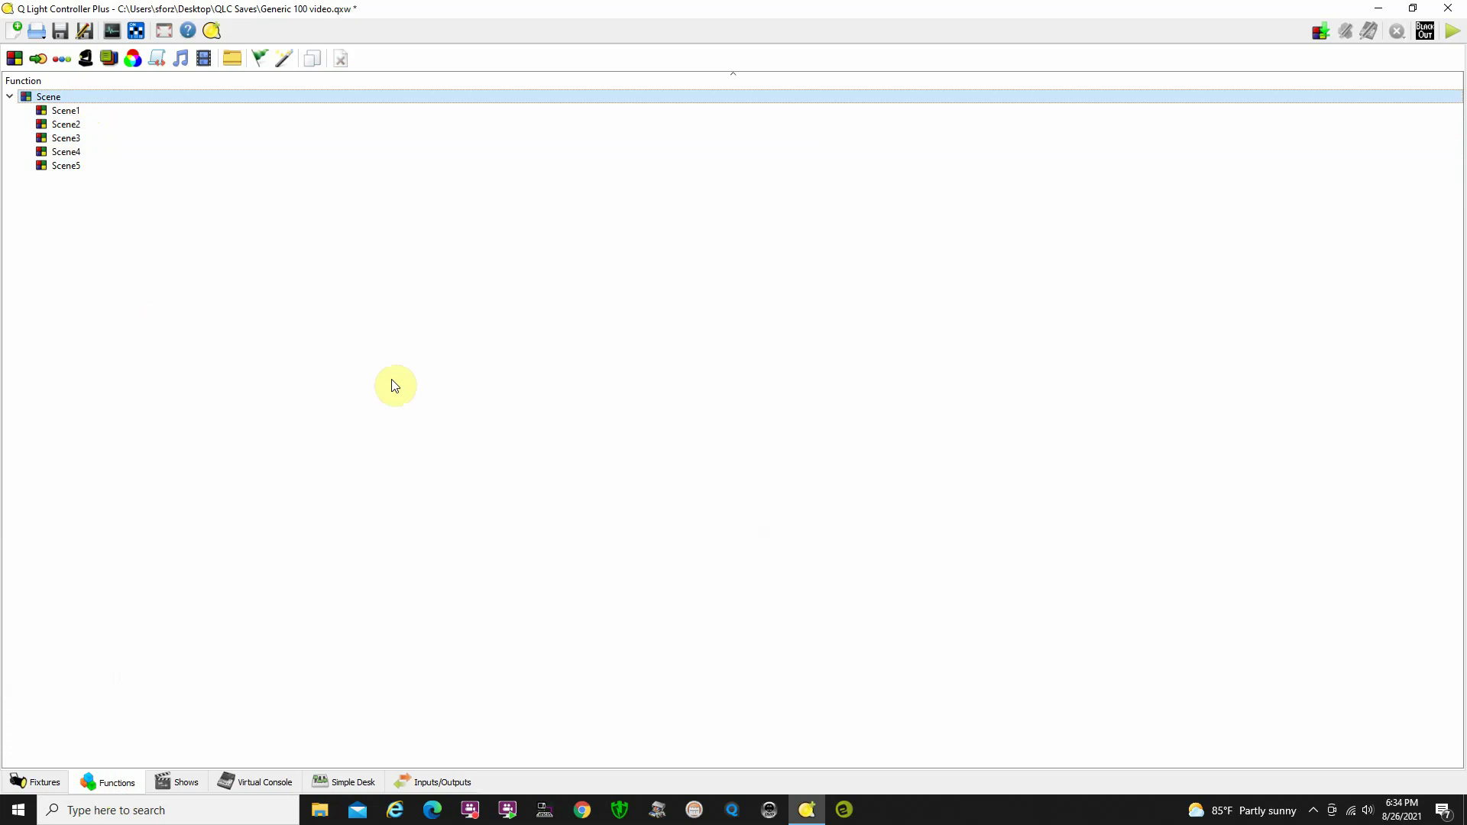
Step: Reopen Scene1 and toggle its blind mode on and back off
left_click(91, 108)
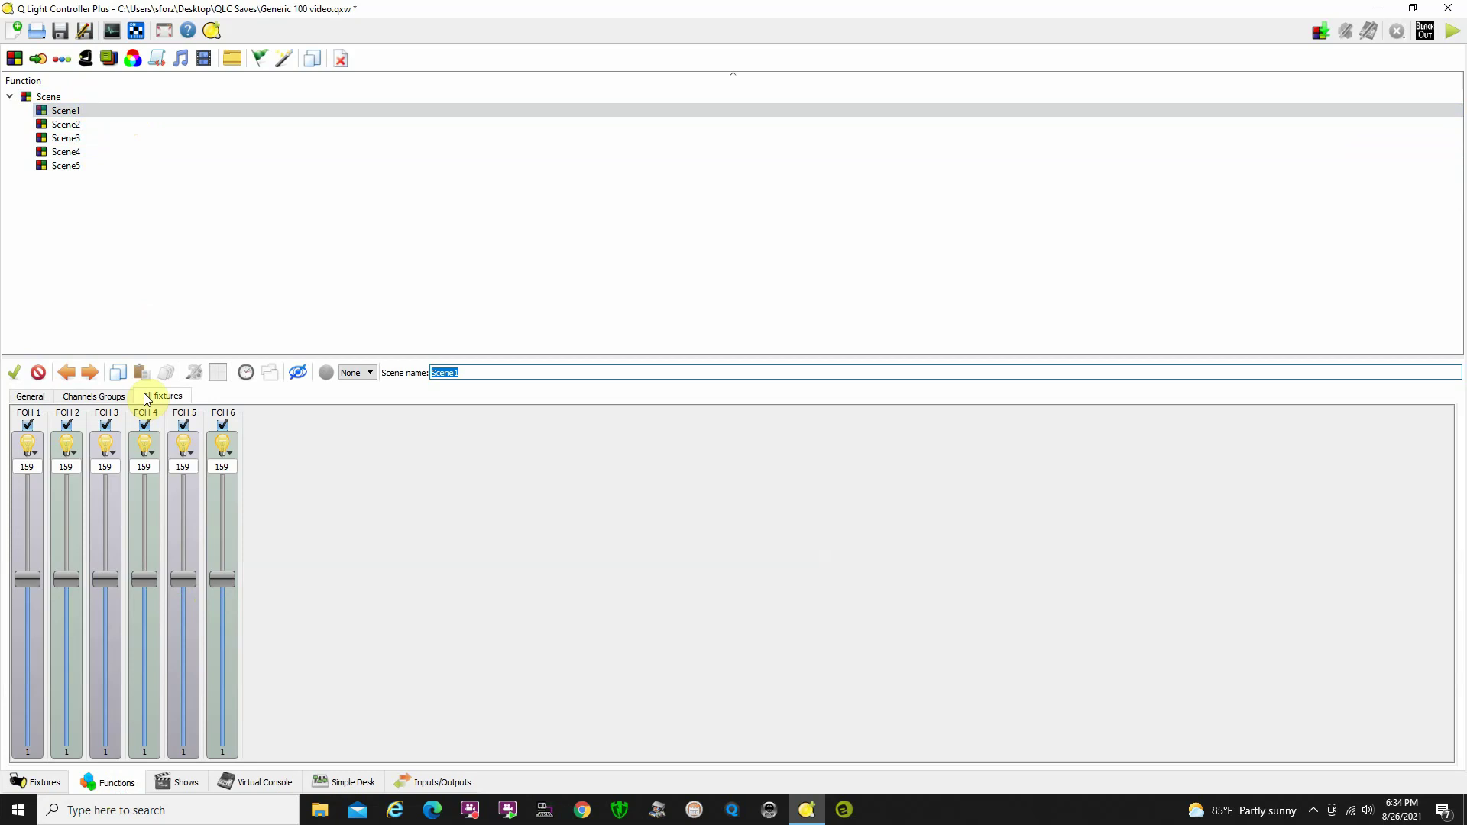
left_click(298, 374)
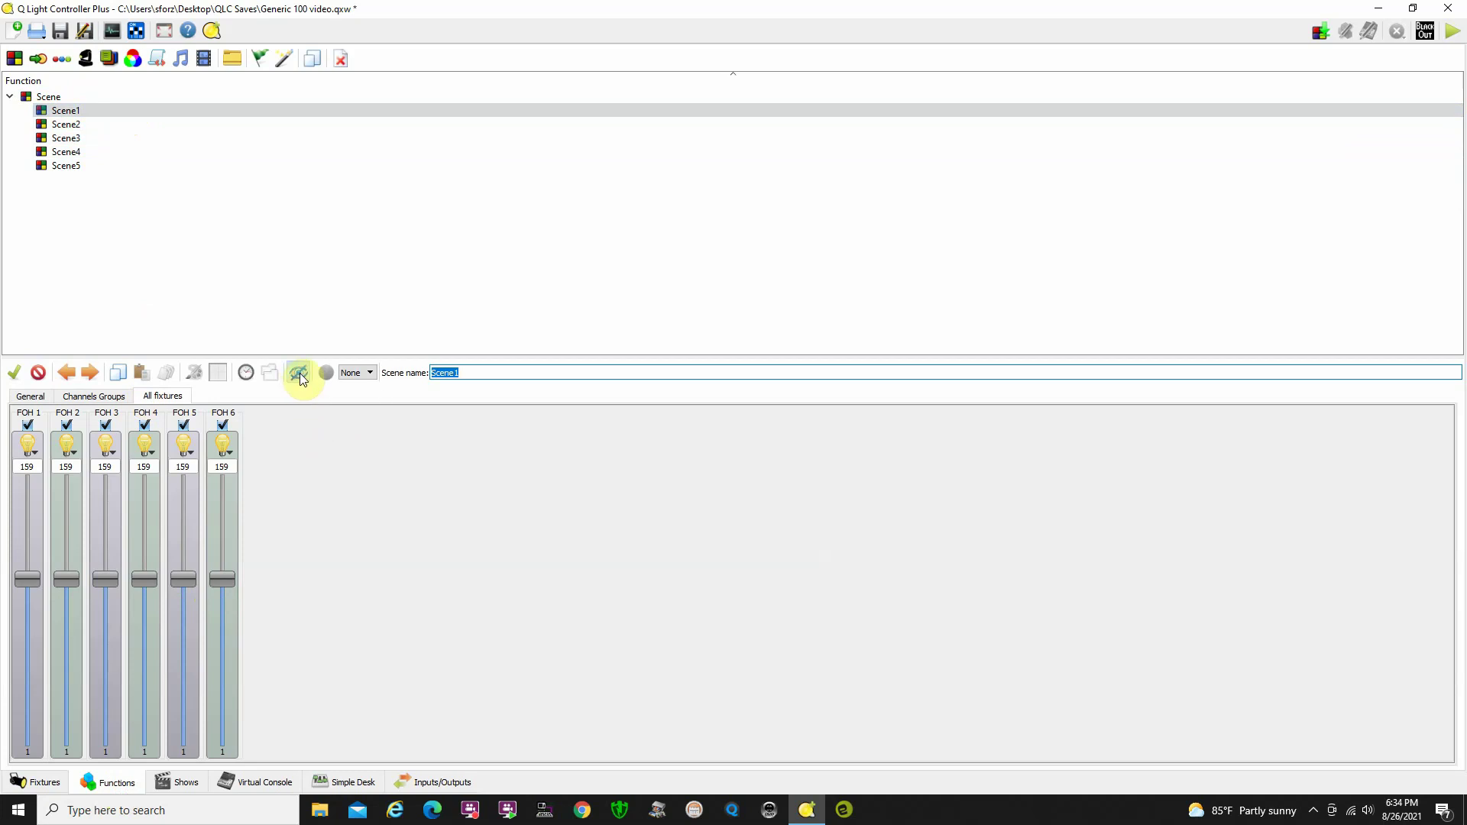
left_click(299, 375)
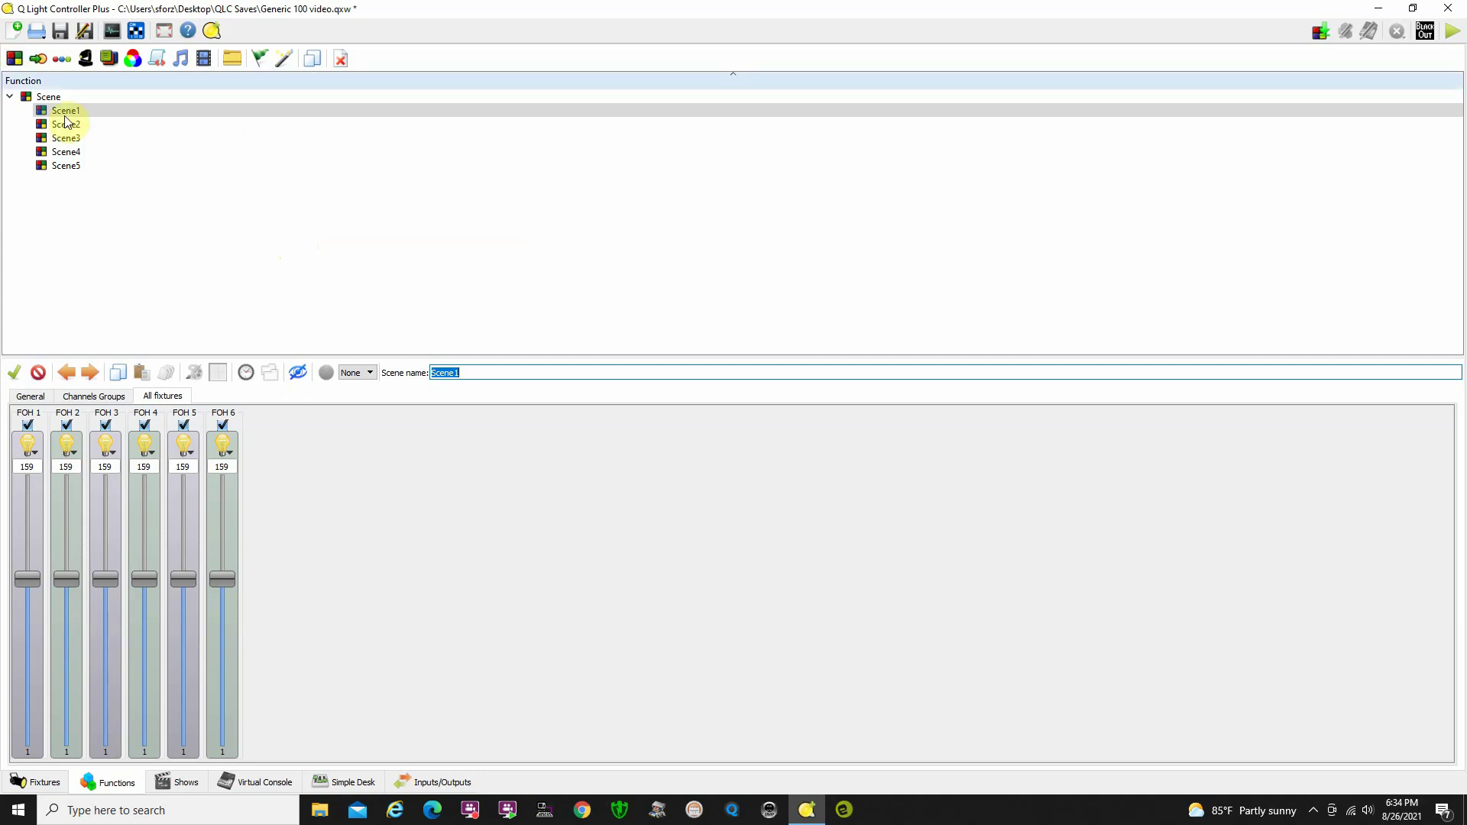
Step: Create a new chaser named 'Main Cue List'
left_click(38, 60)
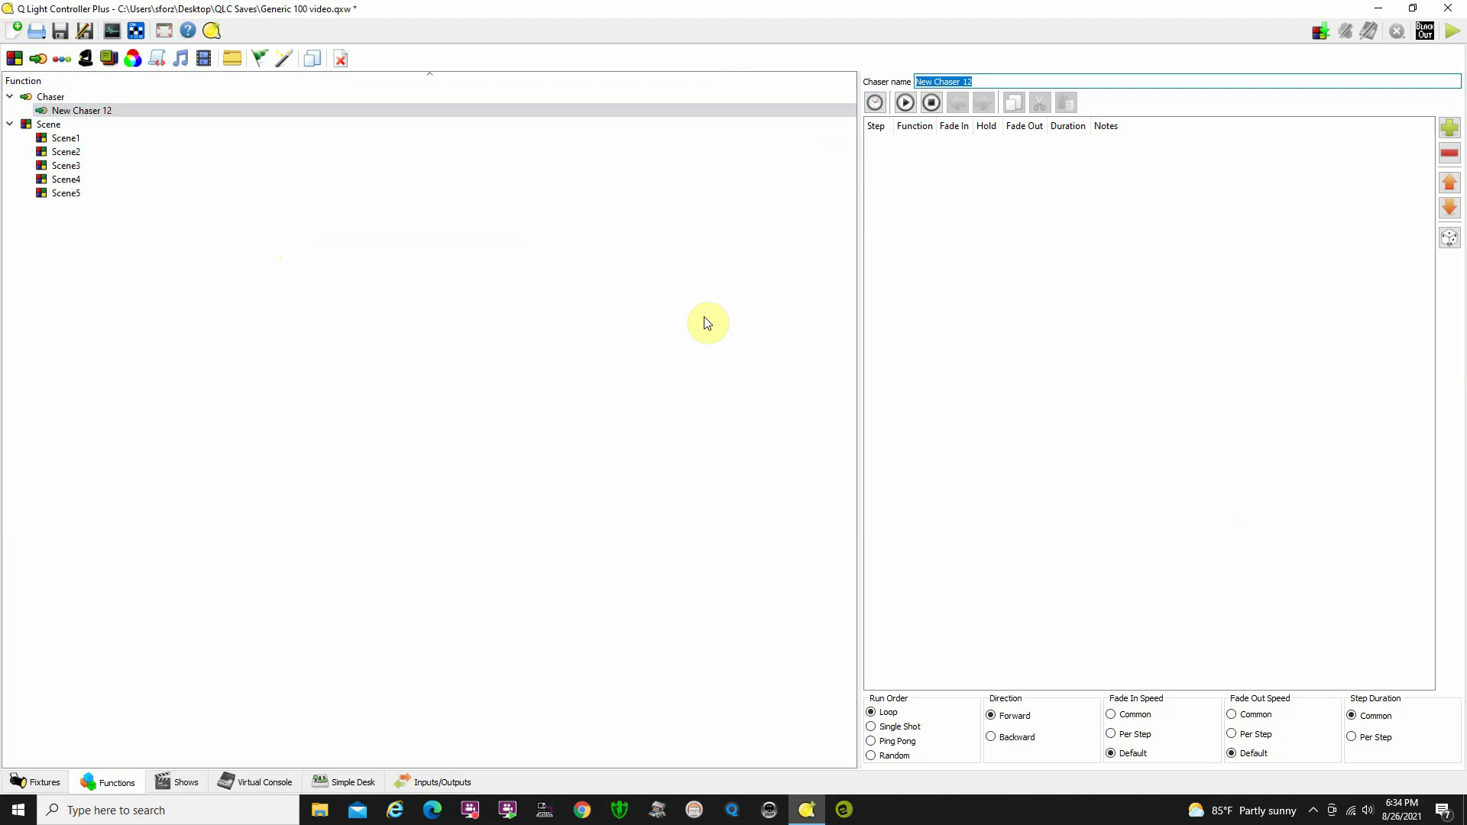
type("Main Cue List")
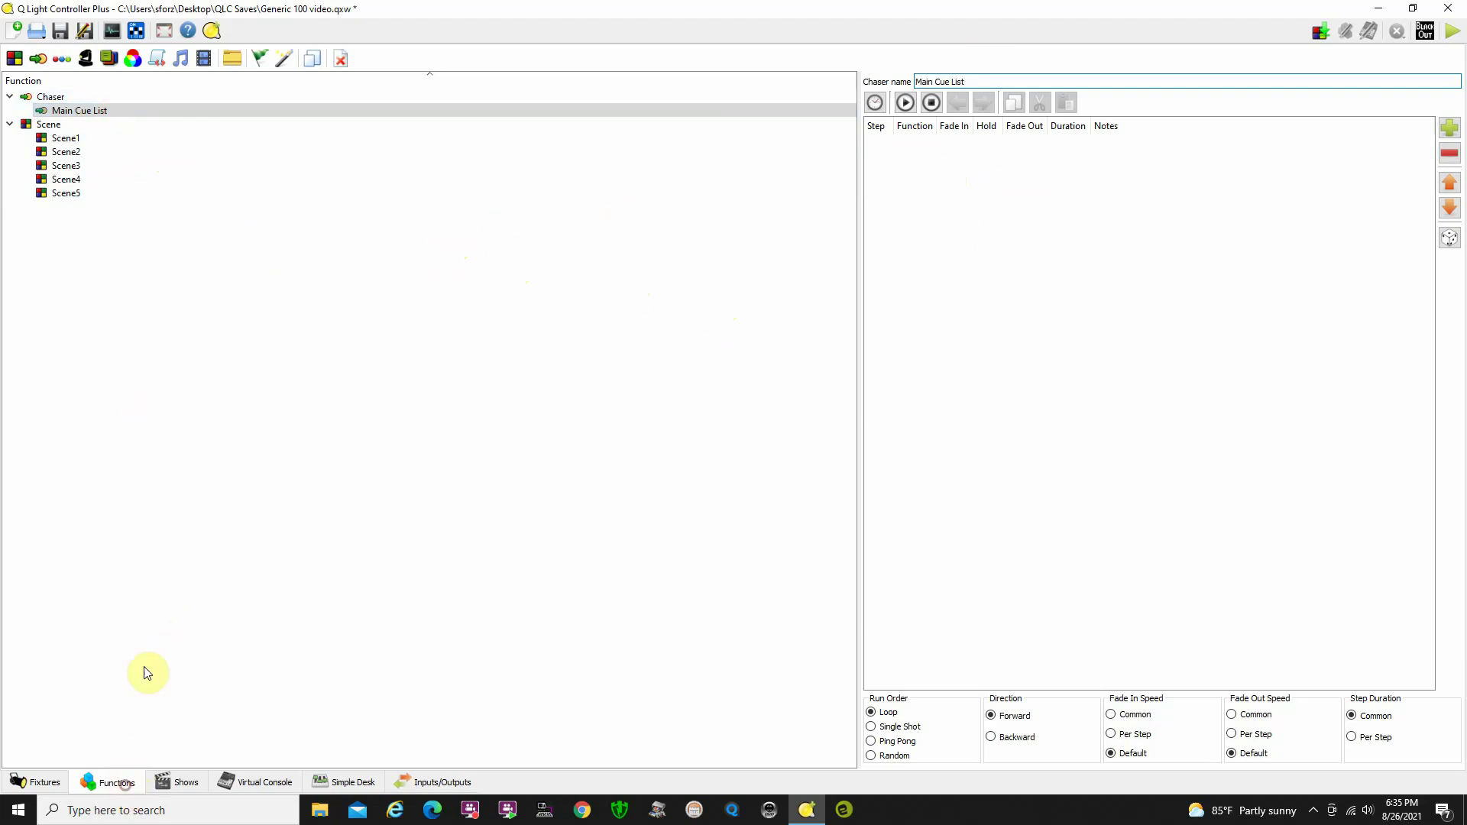
Step: Create a 'Blackout' scene with the FOH, DS and CS channel groups all at level 0
left_click(14, 59)
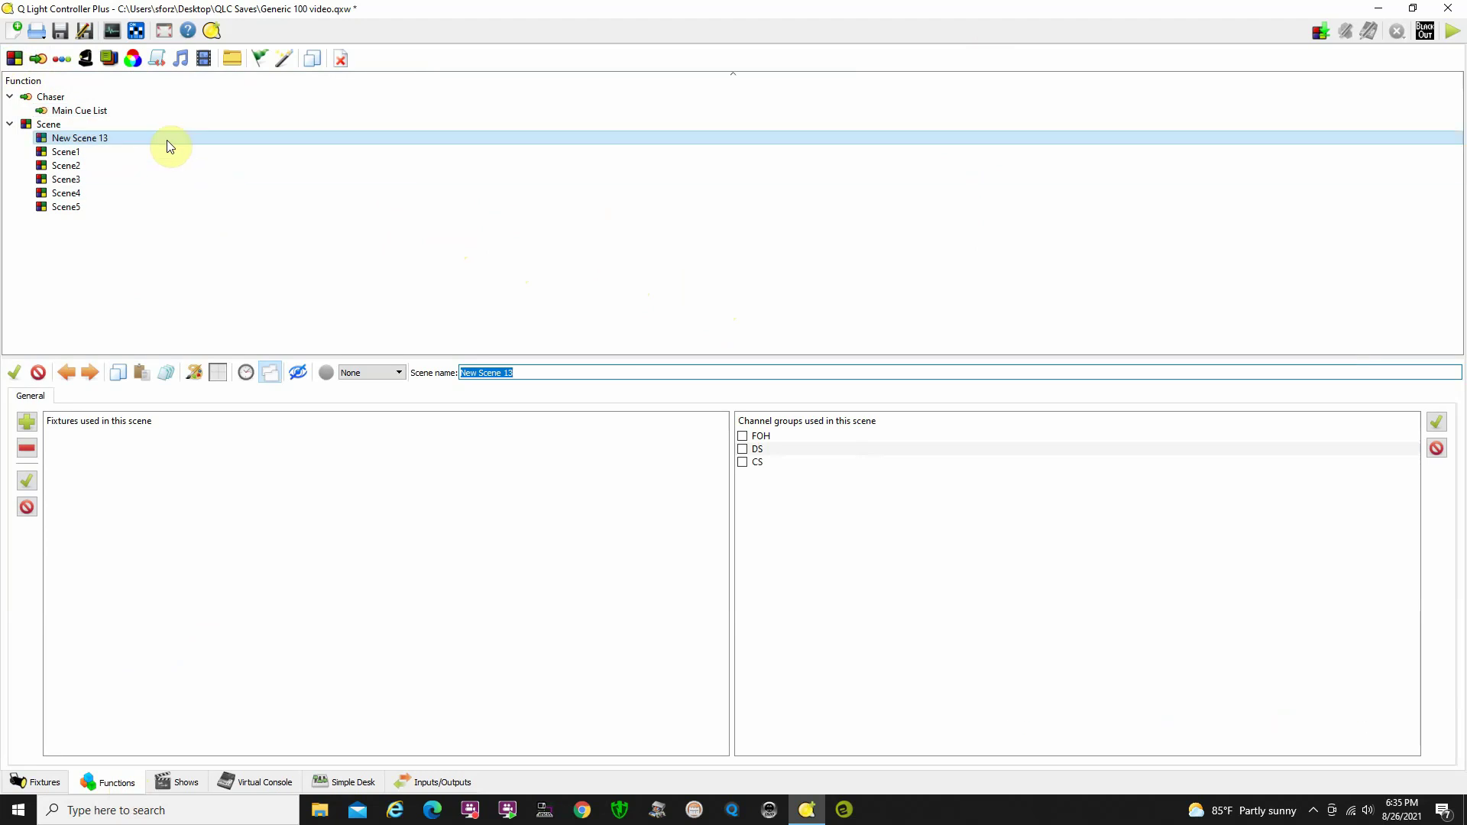
type("Blackout")
left_click(741, 435)
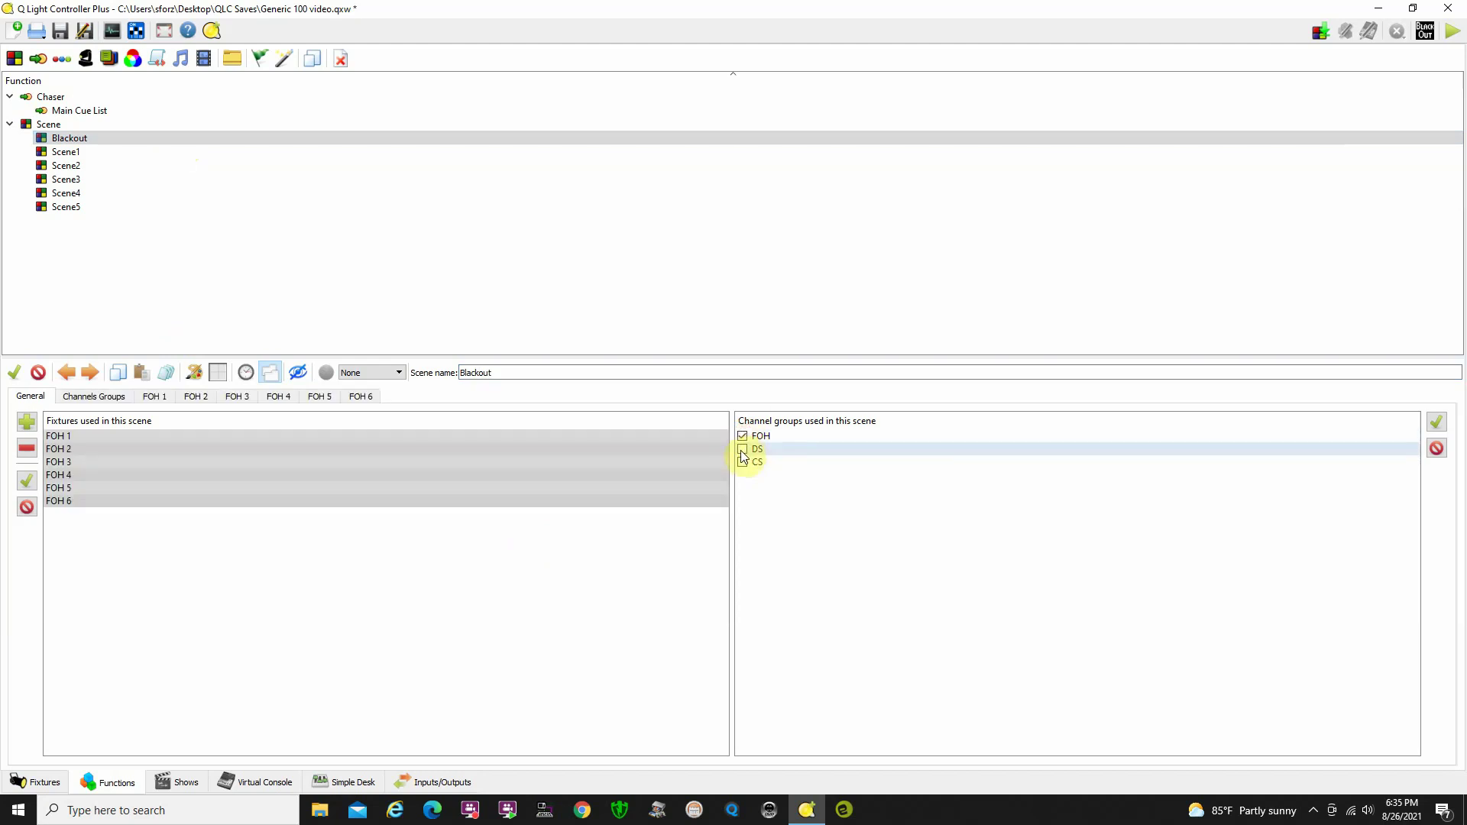
left_click(742, 448)
left_click(743, 462)
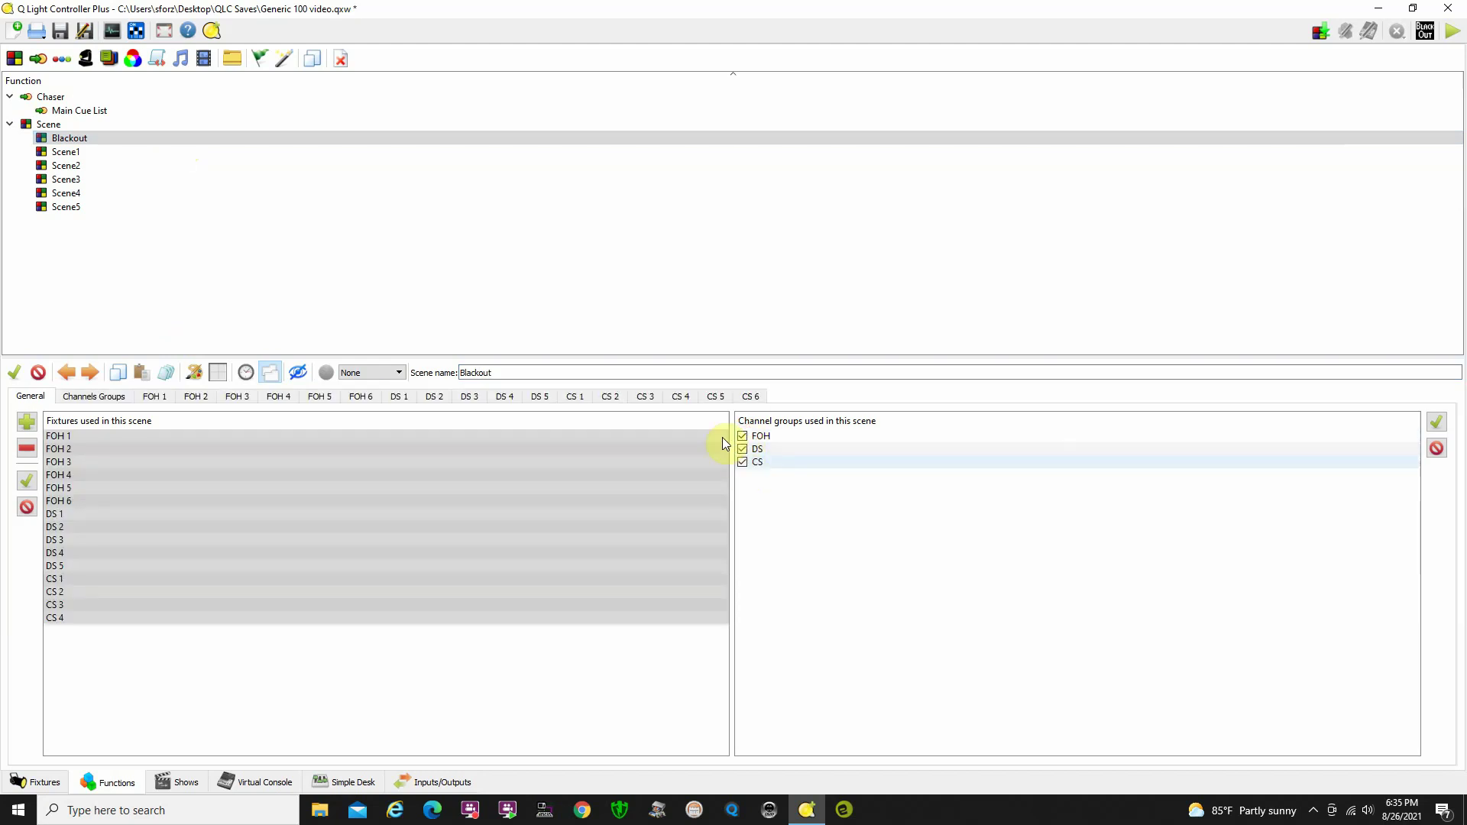
left_click(94, 396)
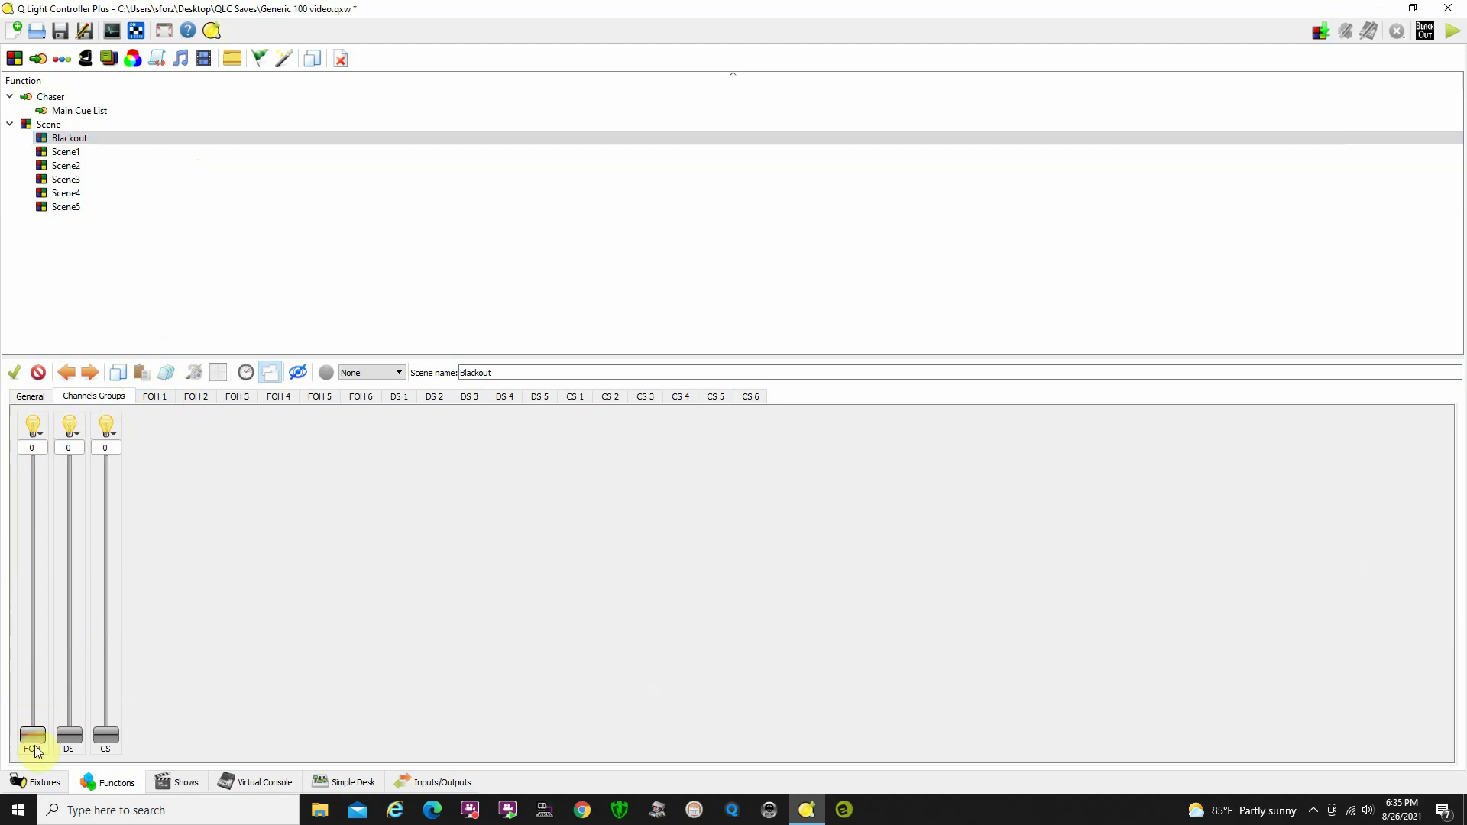
left_click_drag(71, 709, 71, 737)
Step: Add Scene1 and Scene2 as the first two steps of Main Cue List
left_click(103, 112)
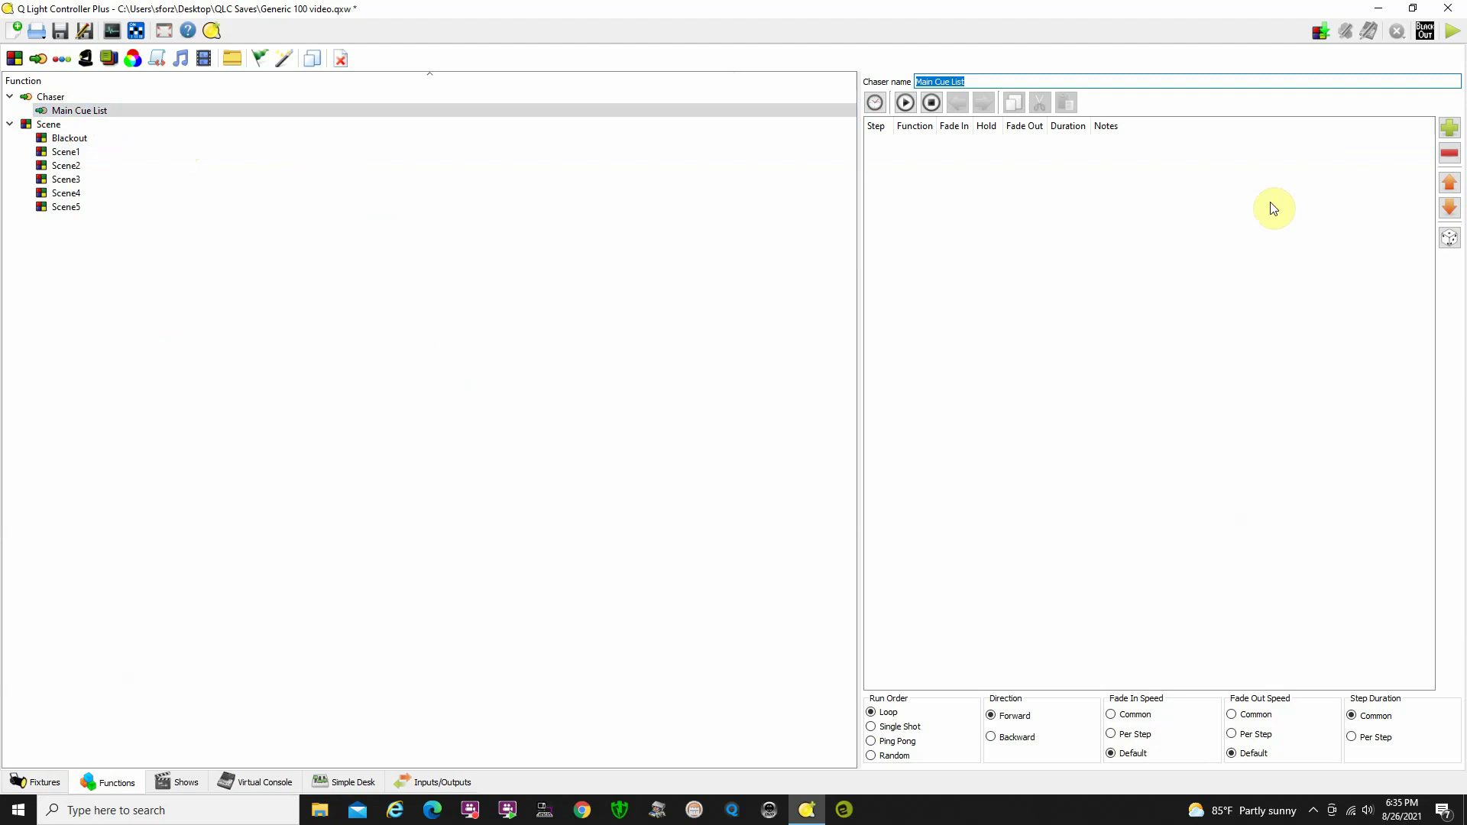
left_click(1450, 130)
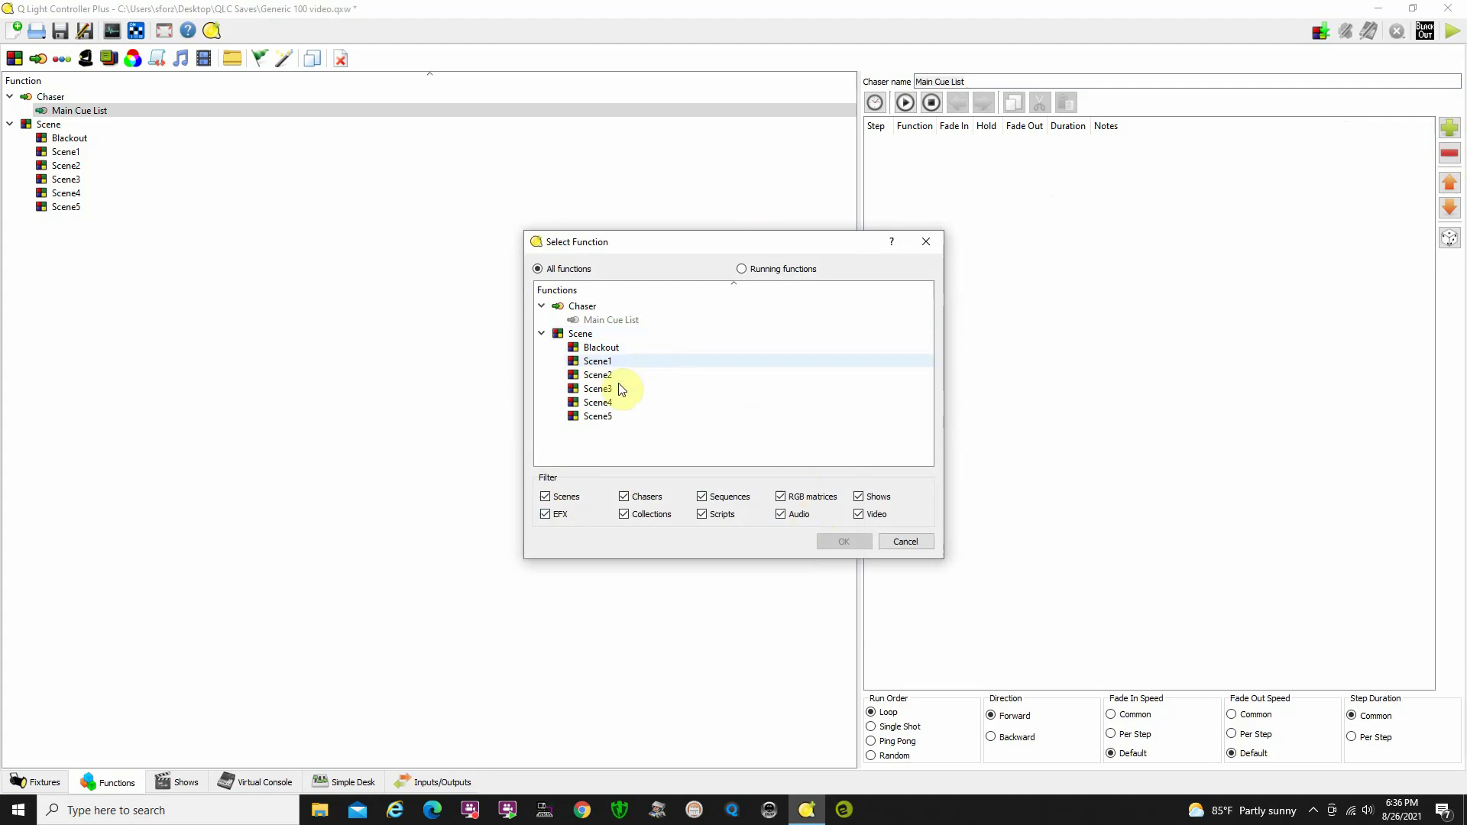
left_click(611, 364)
left_click(848, 541)
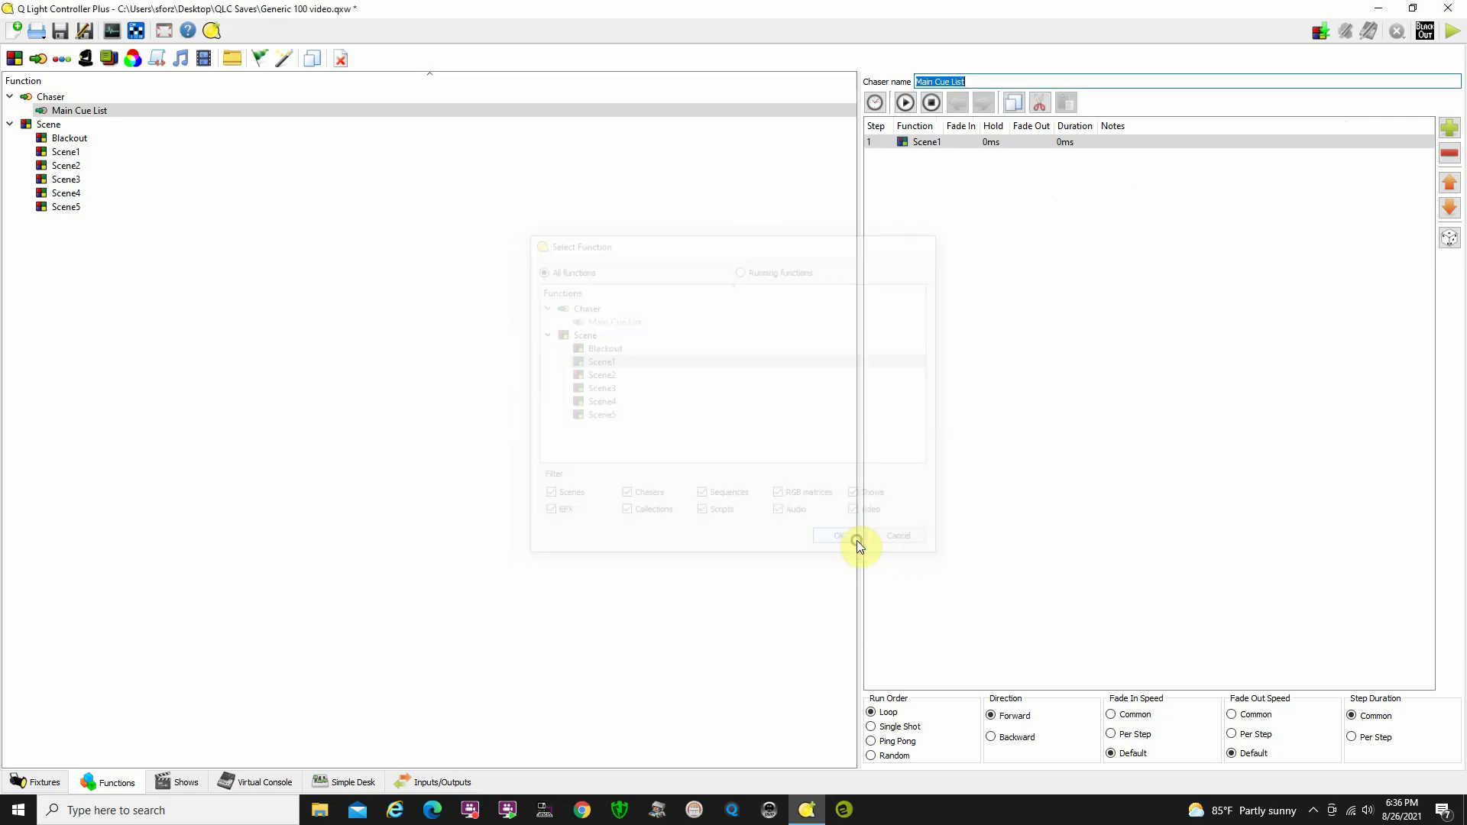
left_click(1449, 129)
left_click(616, 374)
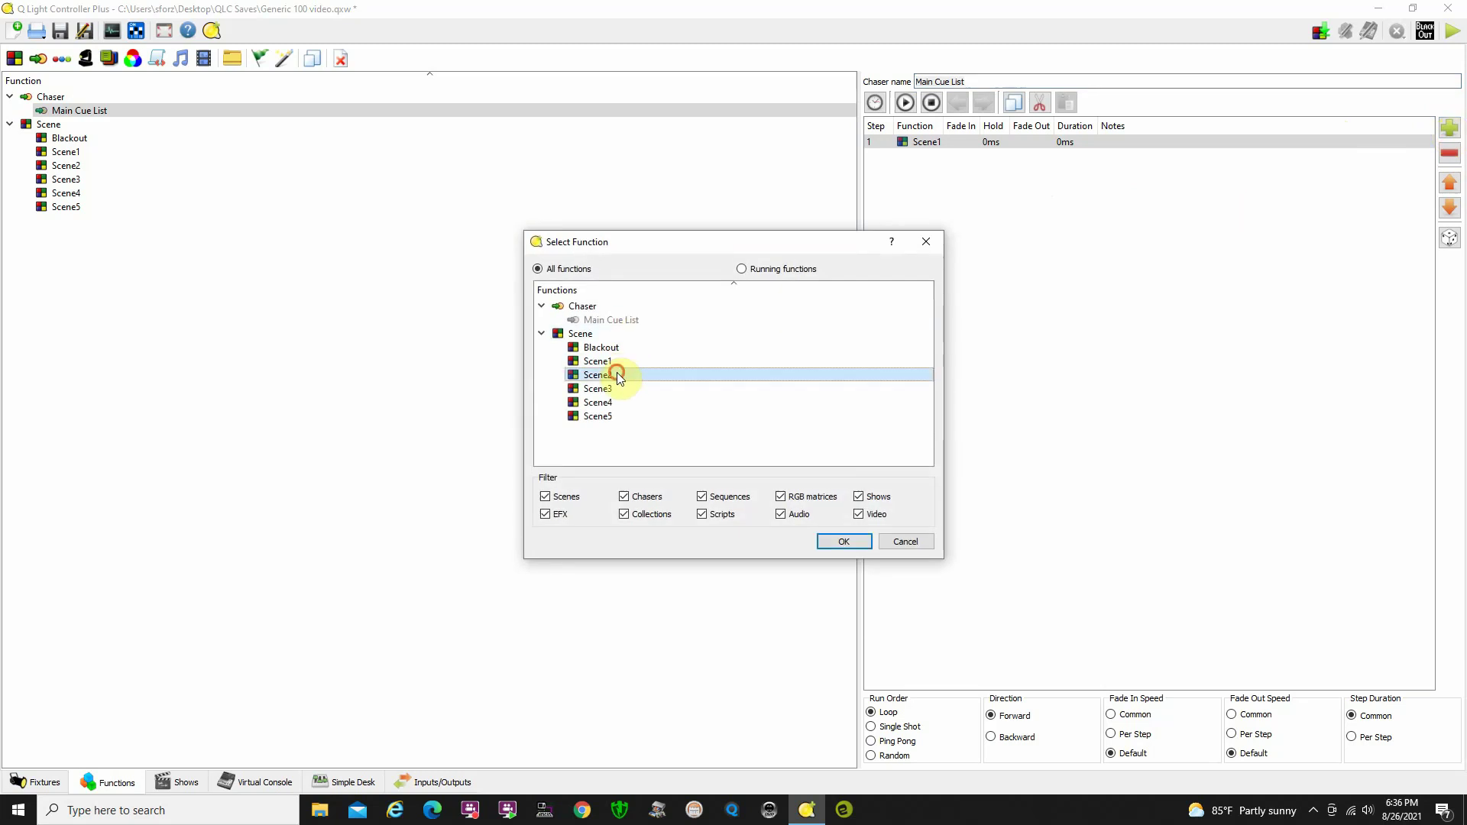
left_click(845, 539)
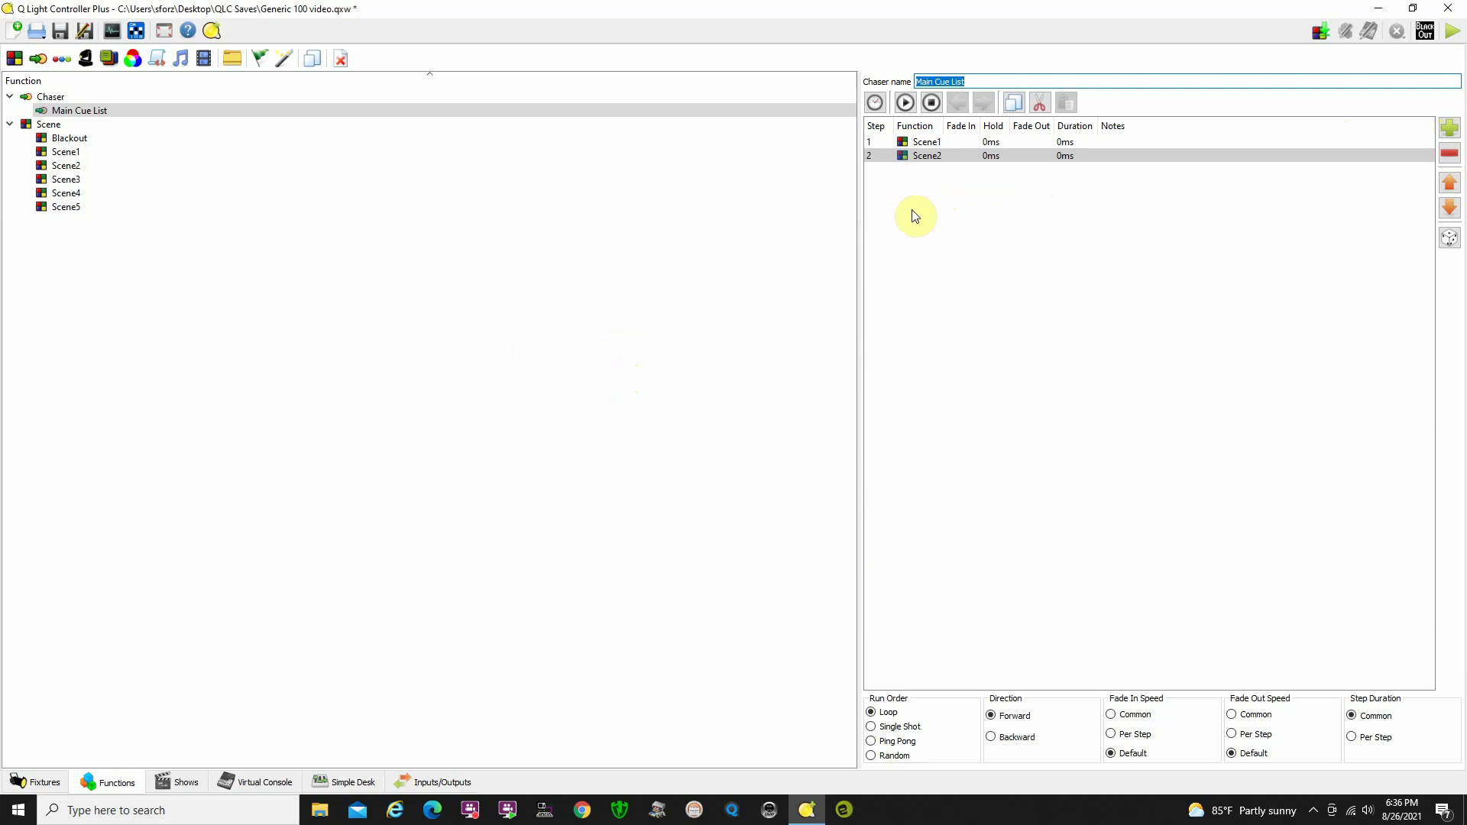
Step: Add Blackout as step 3 and Scene1 as step 4, then select the Scene2 step
left_click(1448, 129)
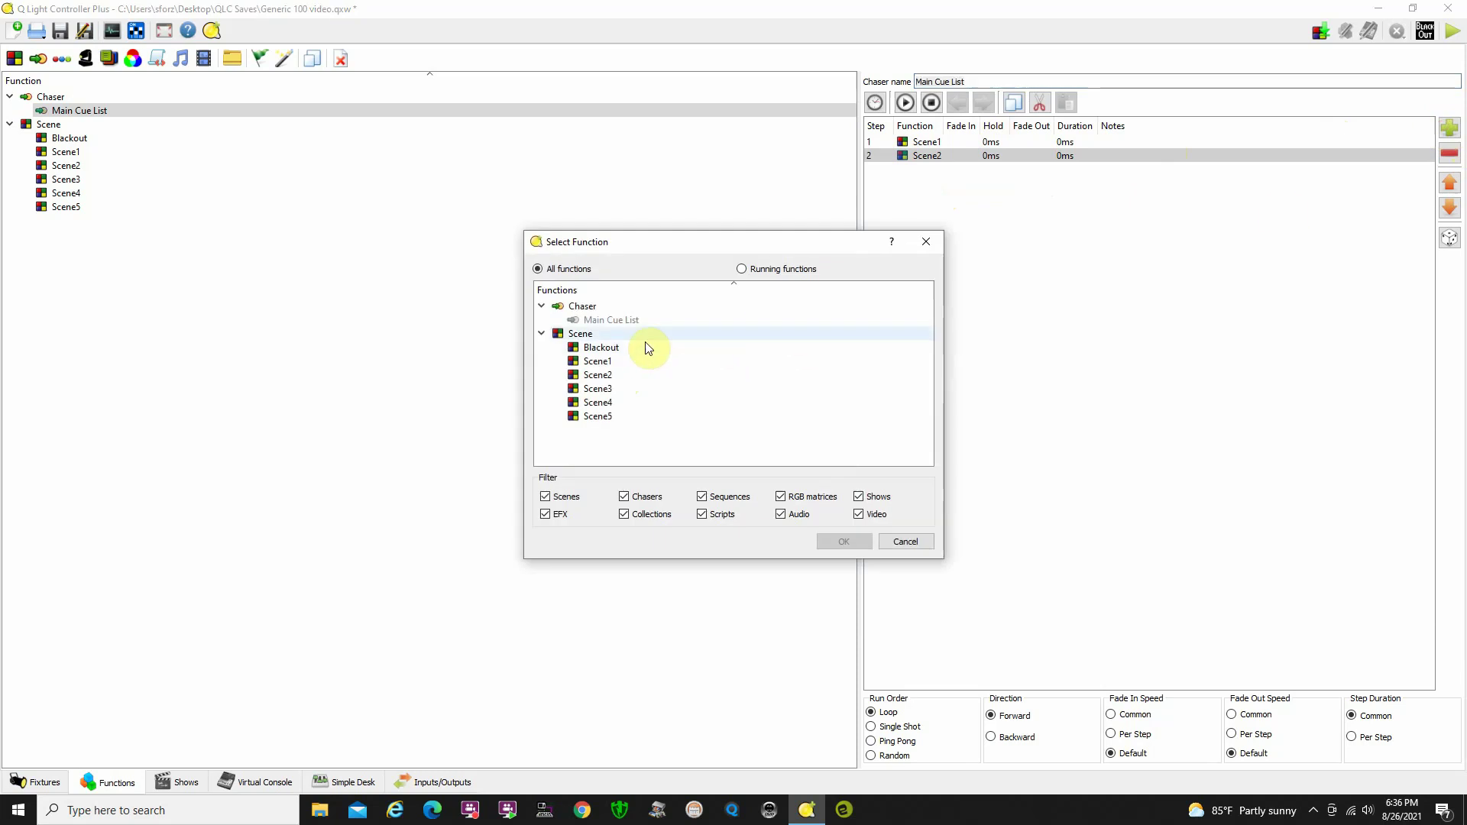
left_click(621, 348)
left_click(844, 541)
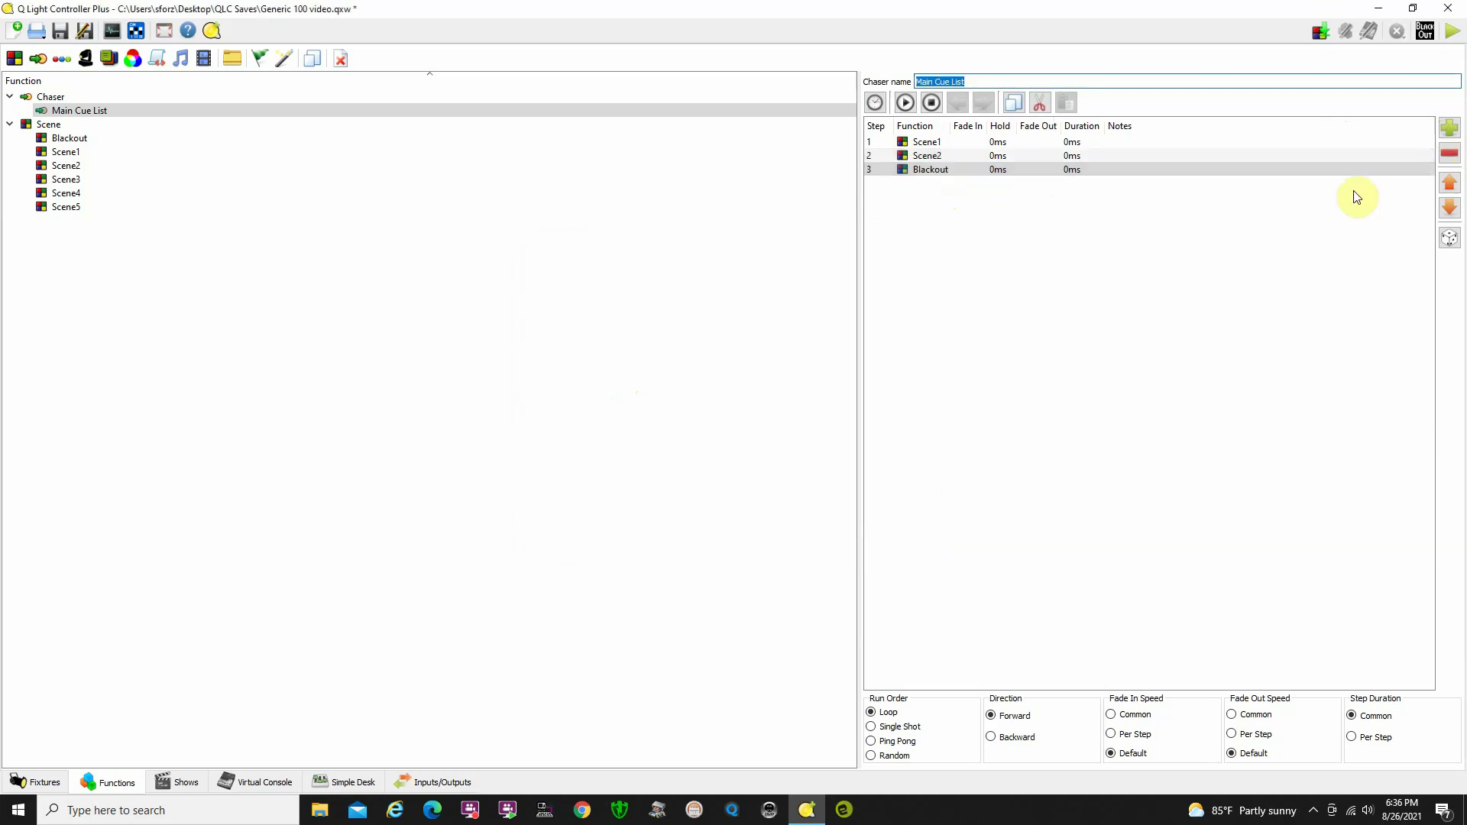
left_click(1449, 127)
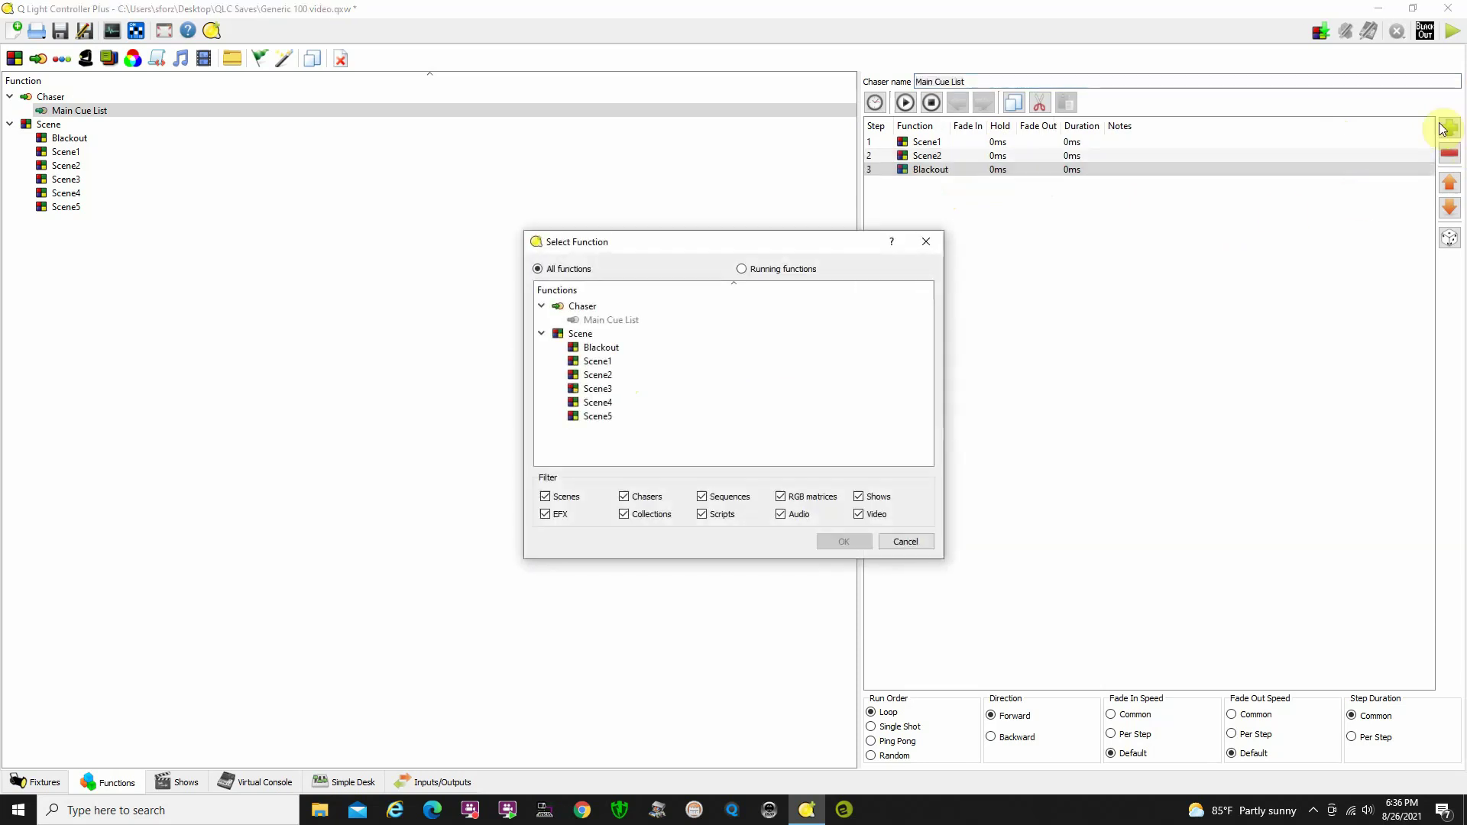
left_click(621, 360)
left_click(843, 541)
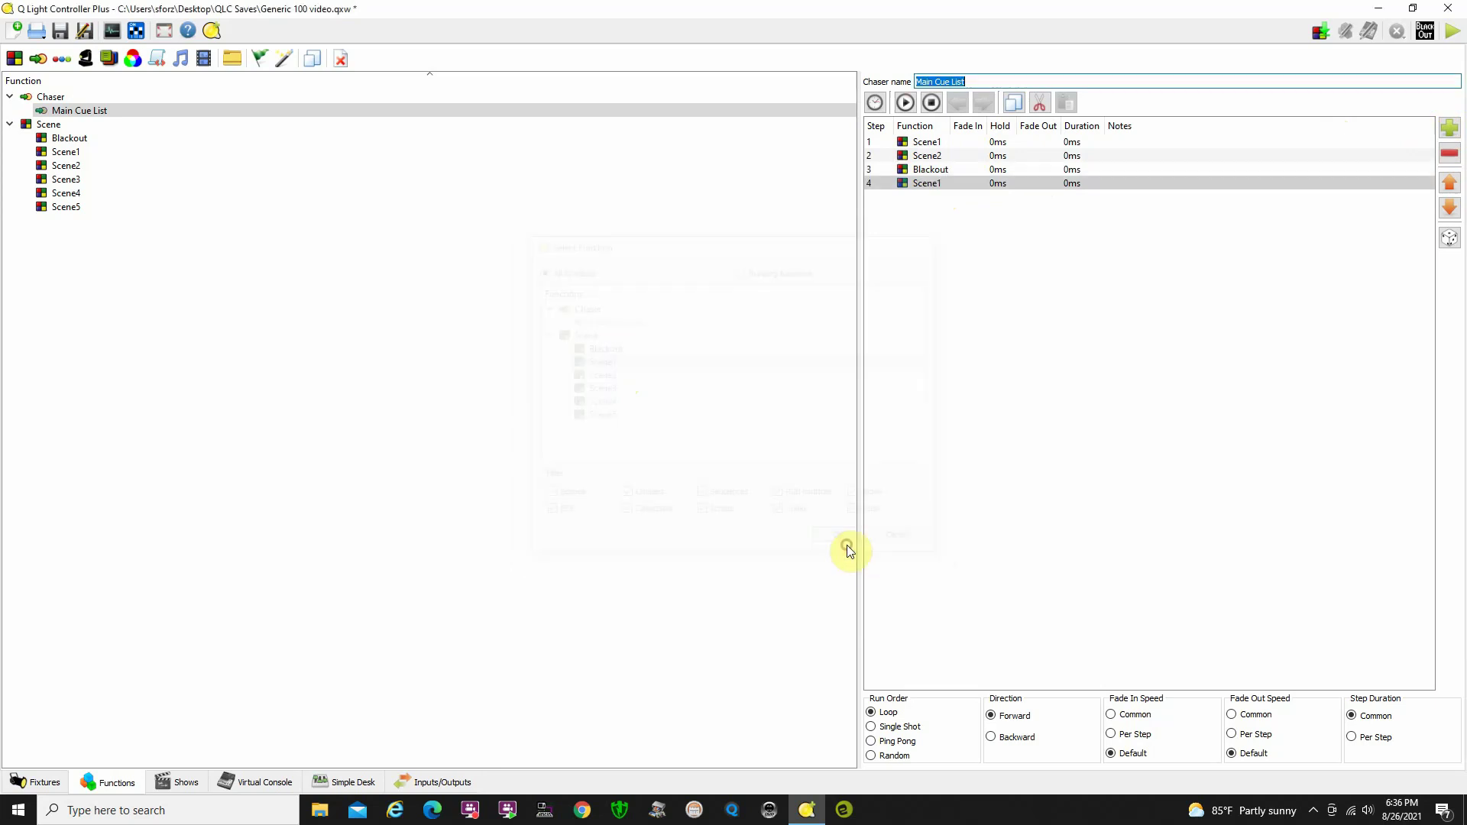
left_click(964, 157)
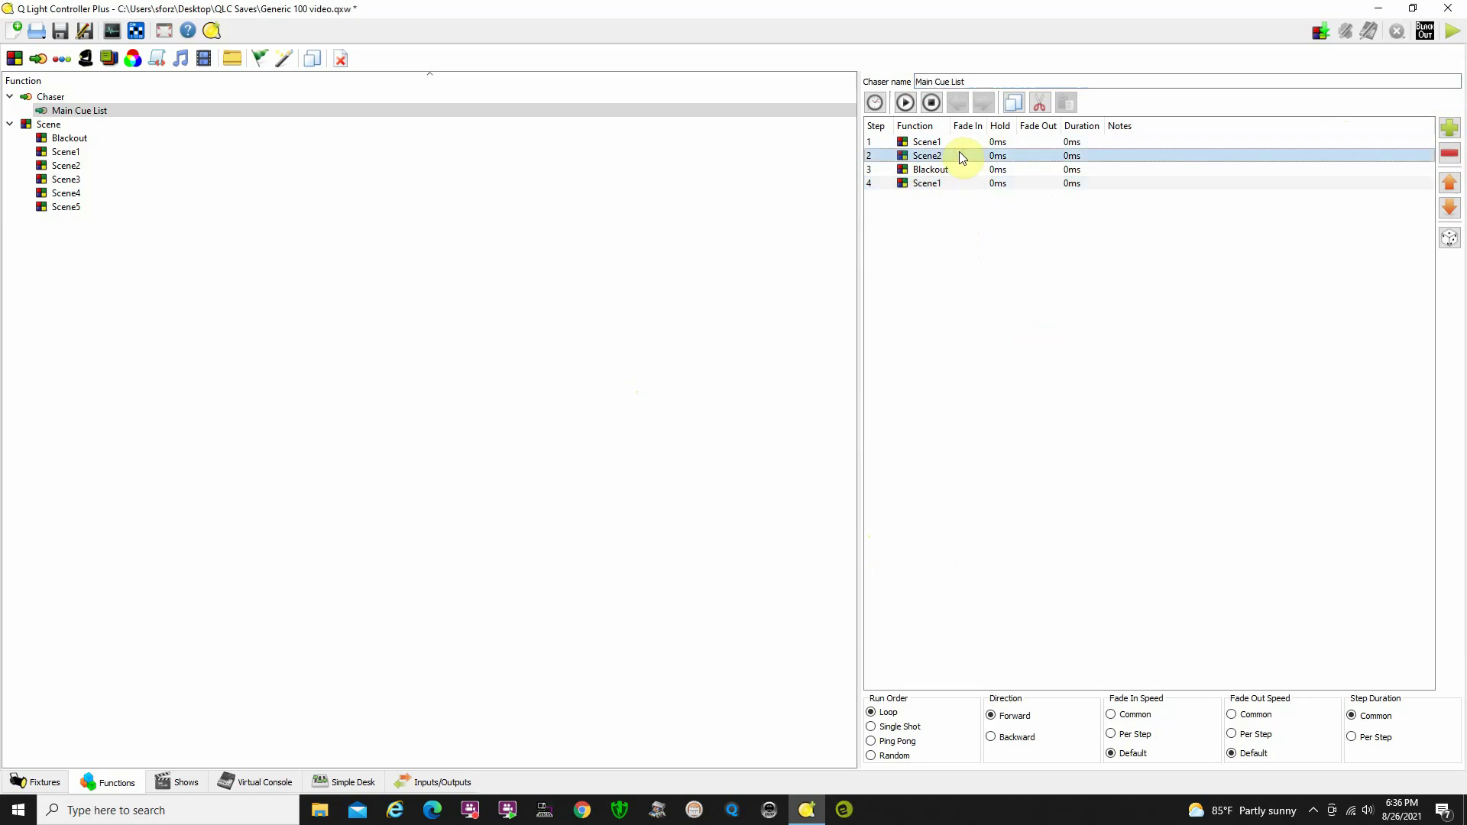
Step: Paste a copy of the Scene2 step as step 5
left_click(1014, 102)
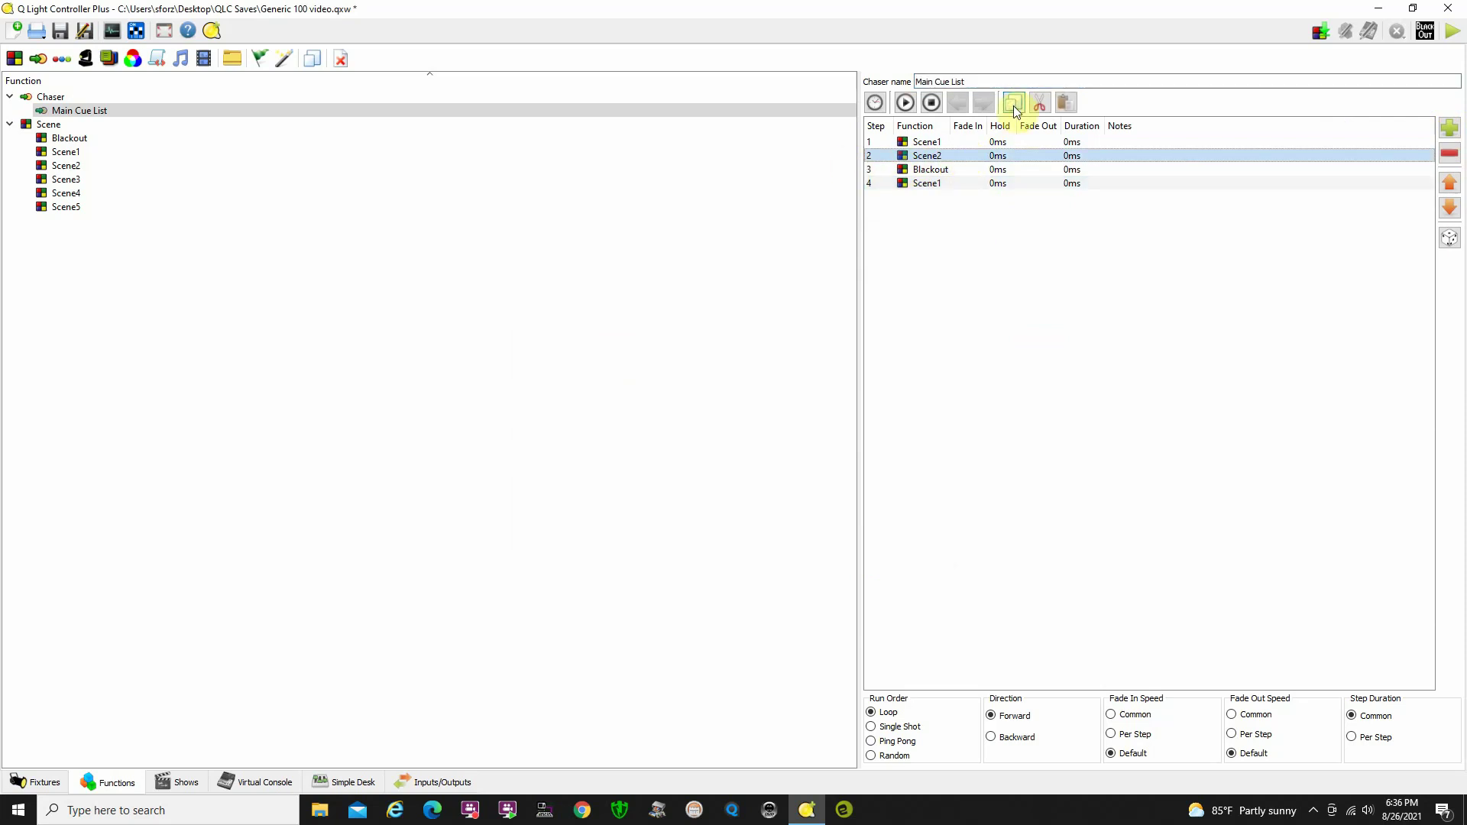
left_click(955, 185)
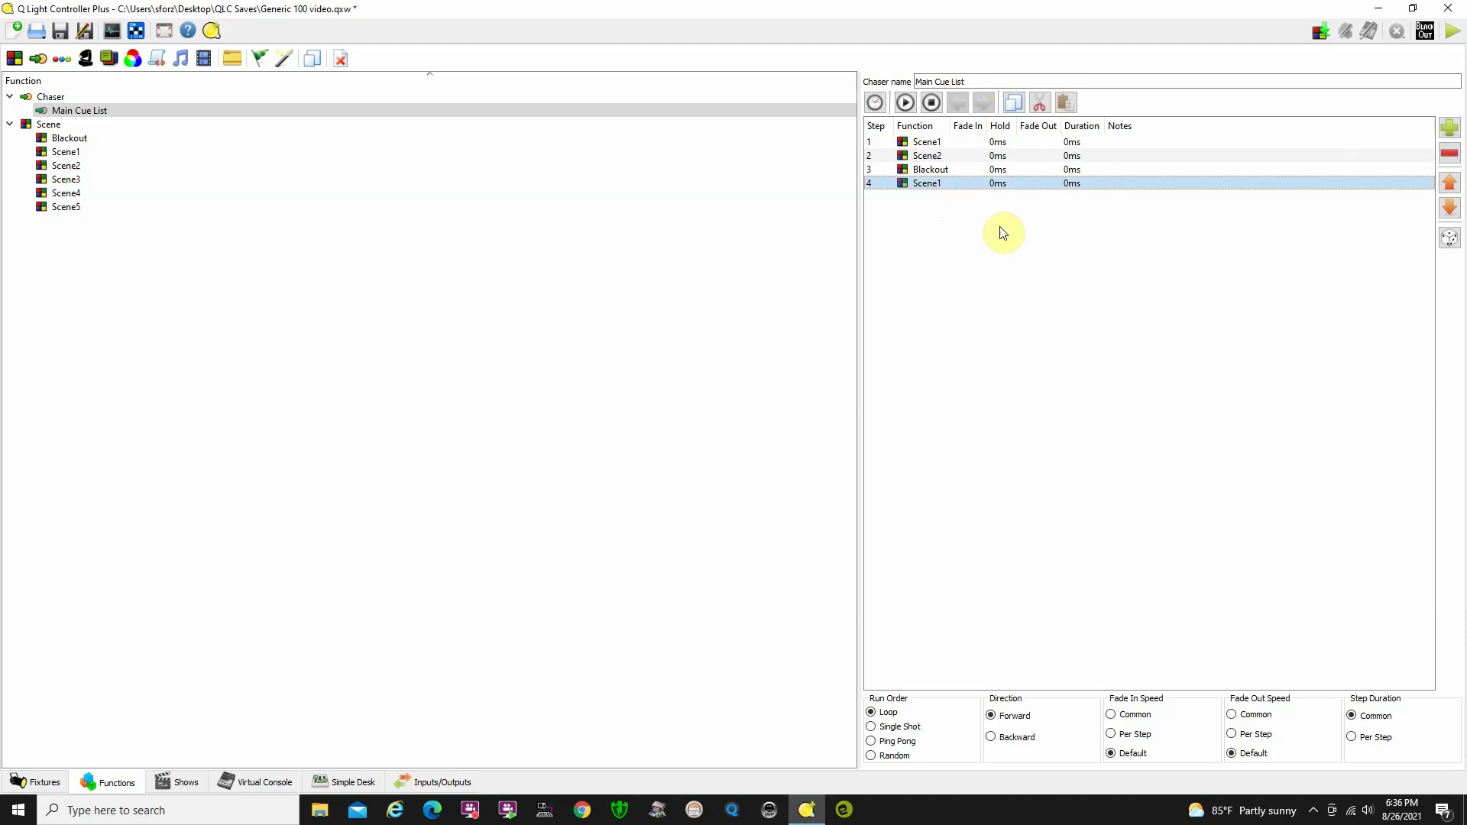
left_click(1066, 103)
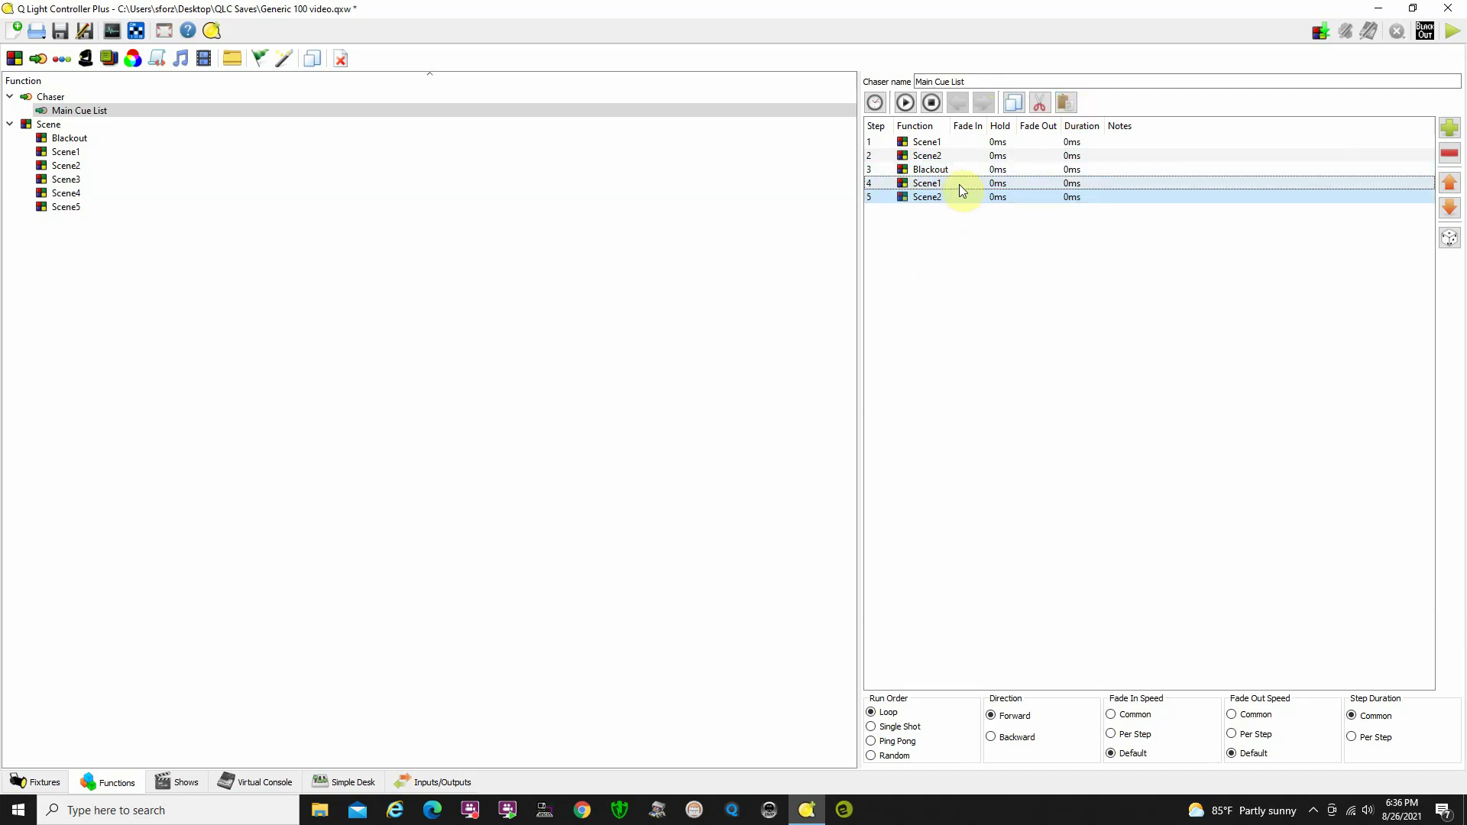
left_click(955, 144)
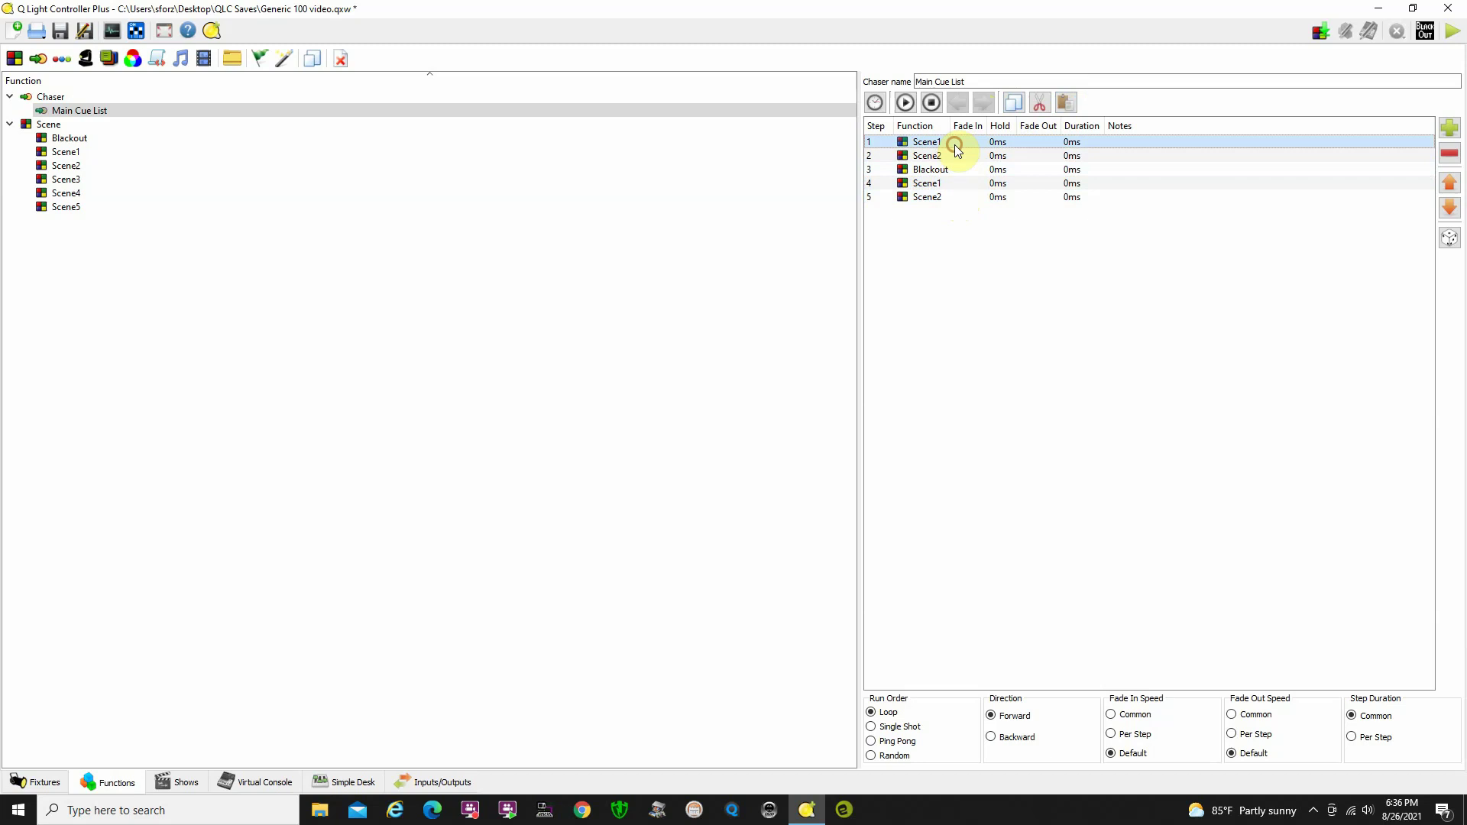
left_click(955, 158)
left_click(962, 168)
left_click(957, 184)
left_click(956, 196)
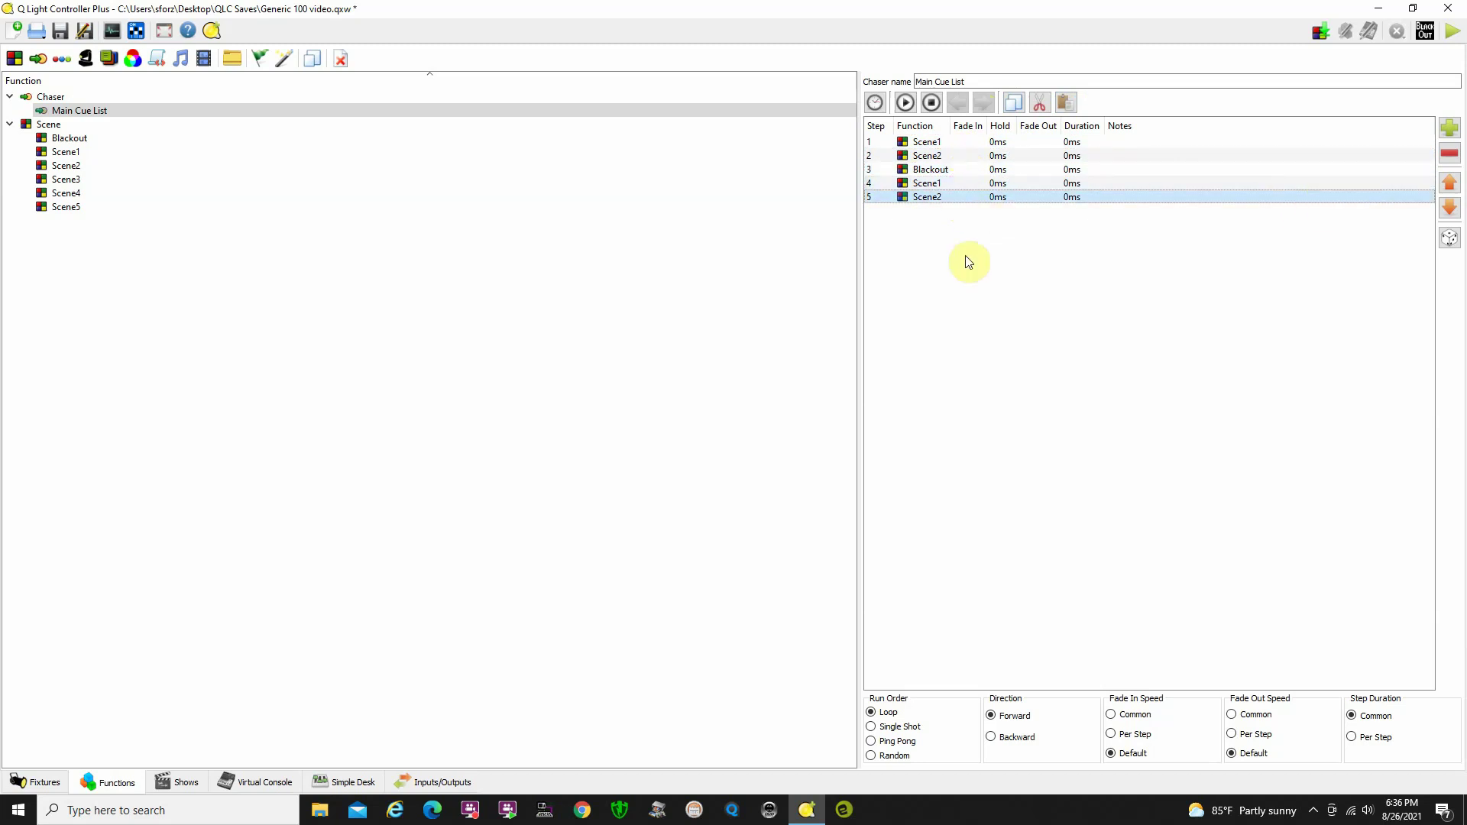
Step: Copy the Blackout step and paste it as step 6
left_click(955, 169)
left_click(1013, 102)
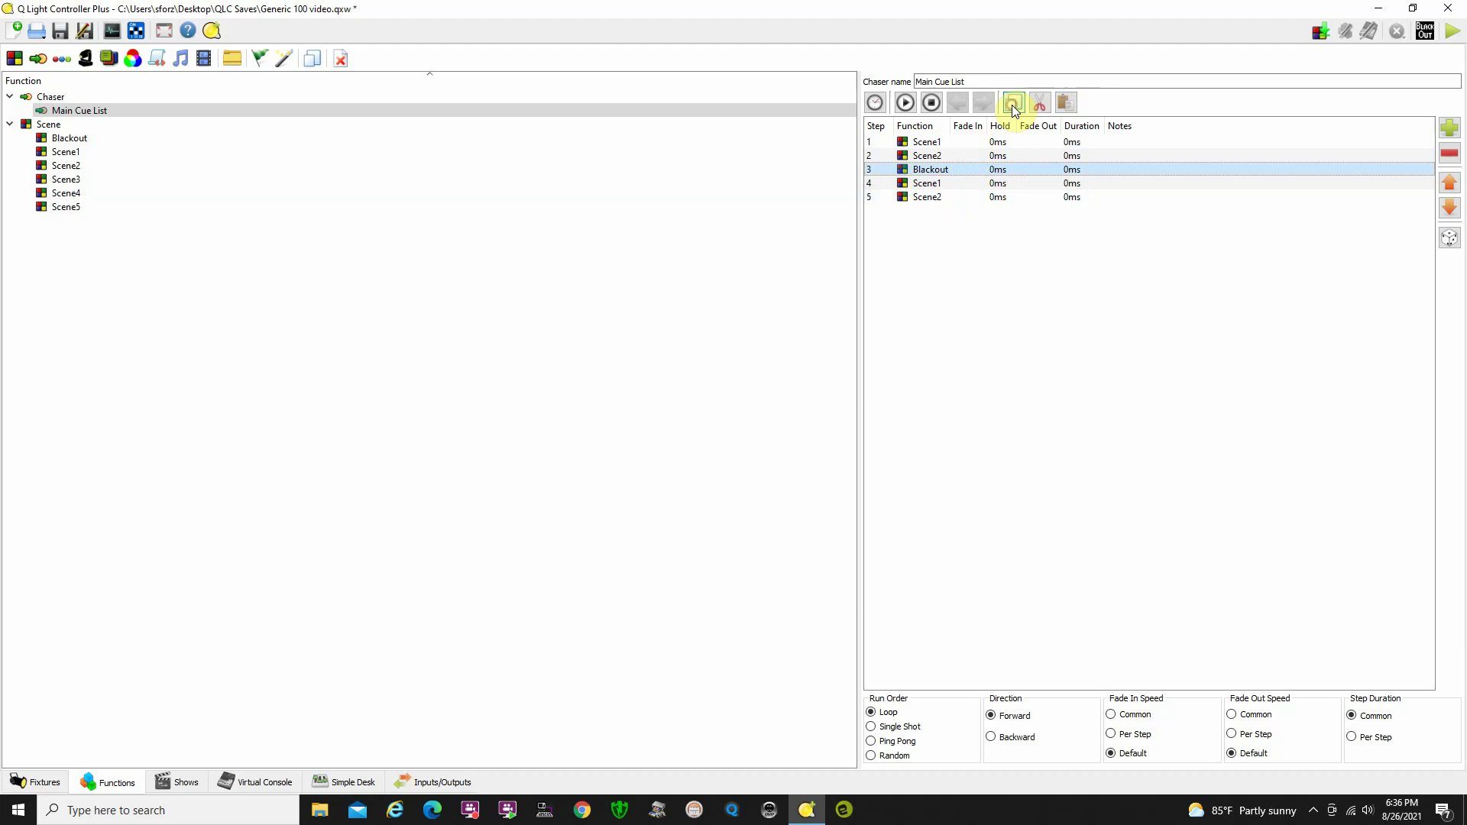
left_click(959, 197)
left_click(1068, 103)
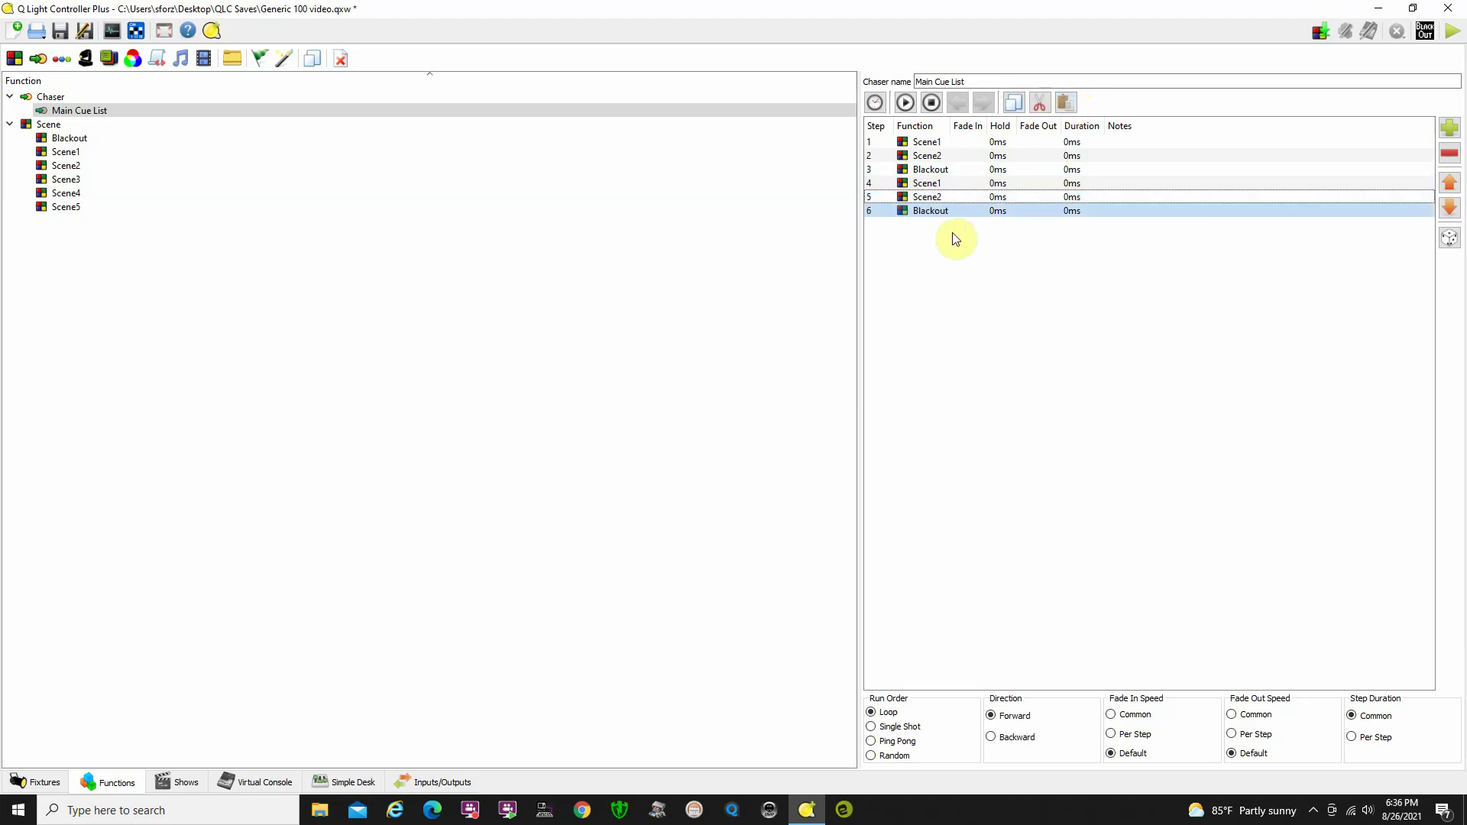
left_click(950, 198)
left_click(967, 211)
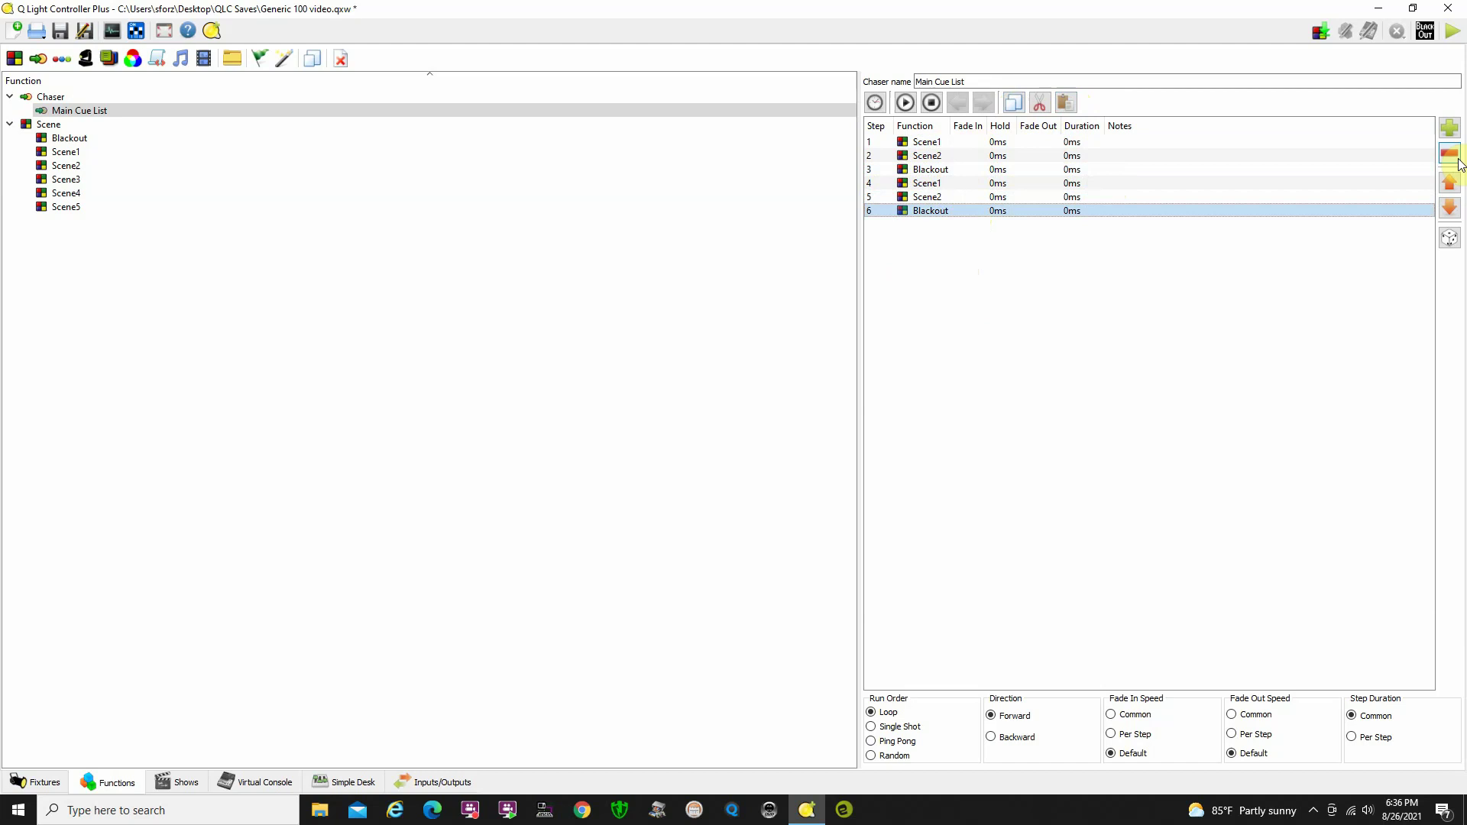
Step: Add Scene3 as step 7 and paste Blackout after it as step 8
left_click(1451, 136)
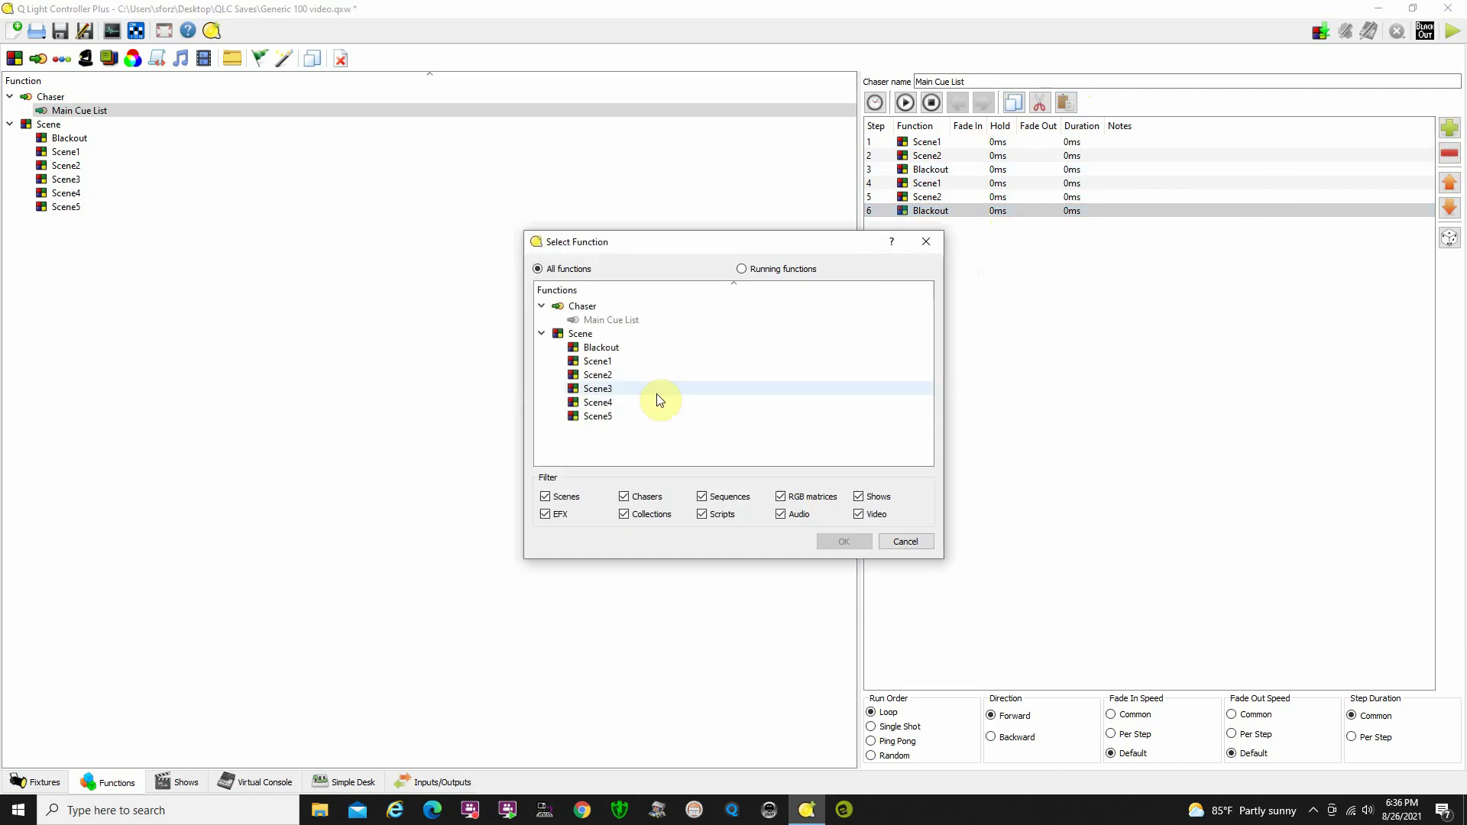
left_click(635, 387)
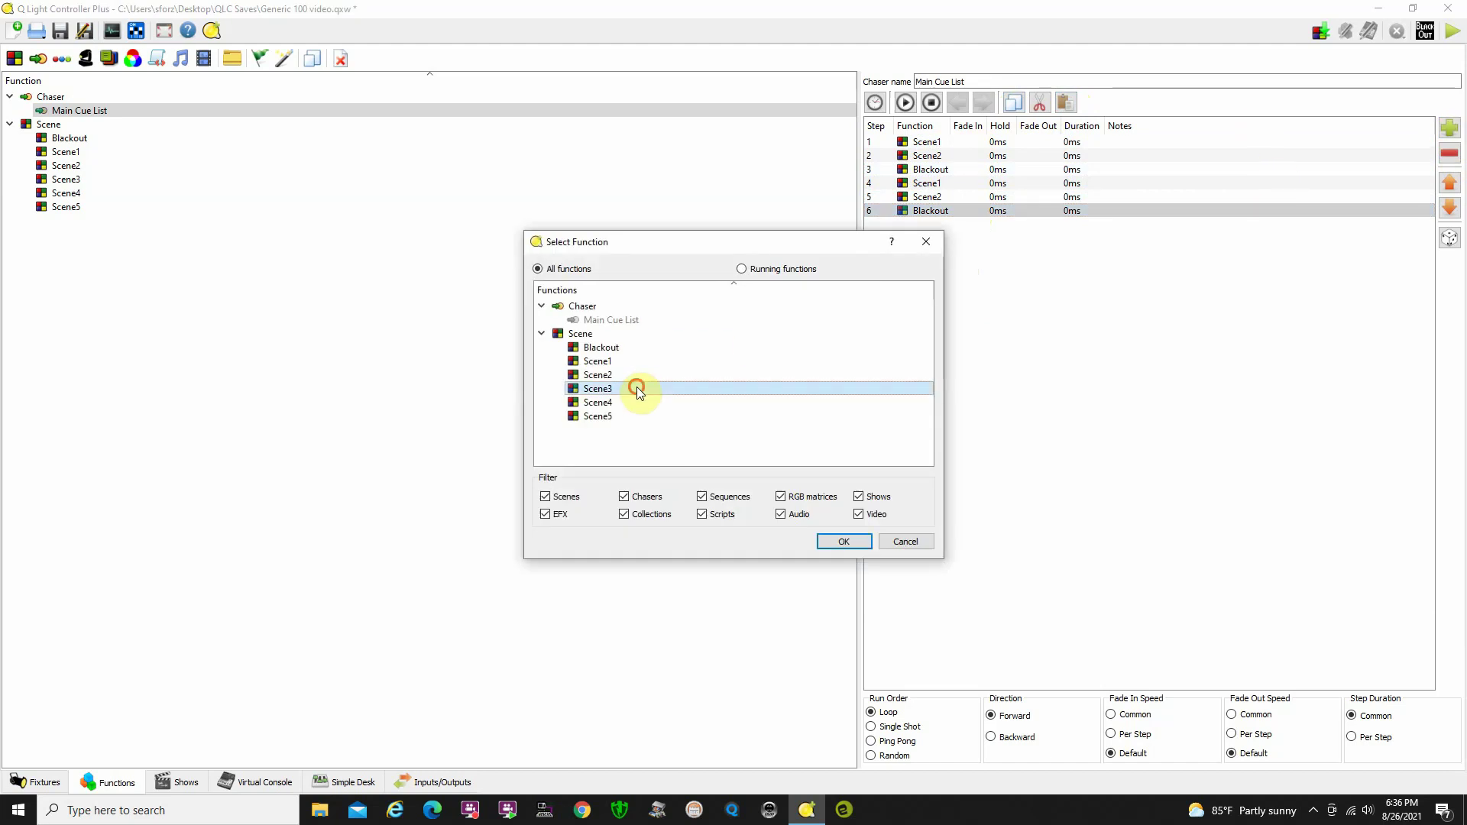
left_click(853, 541)
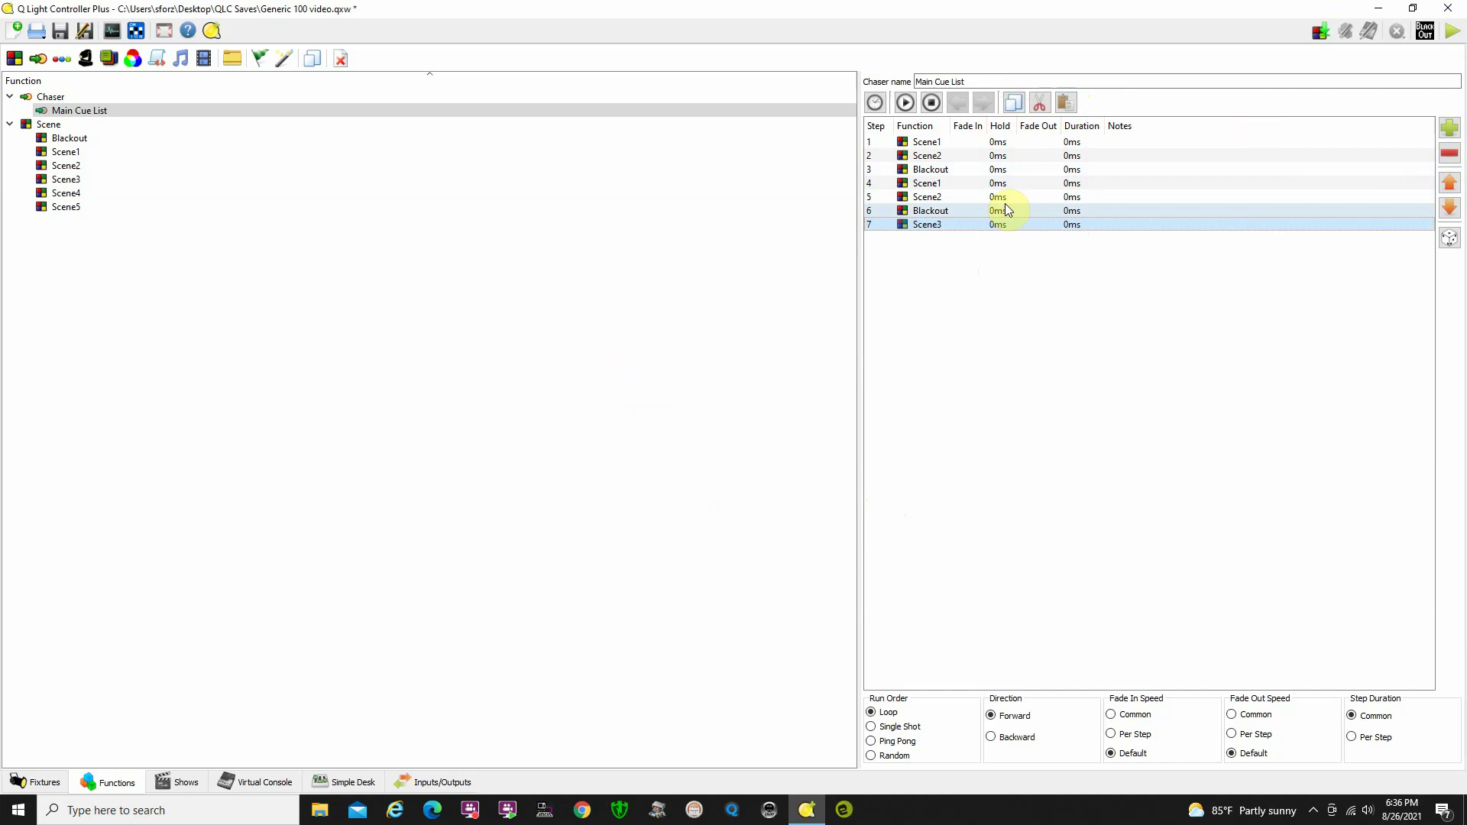
left_click(955, 211)
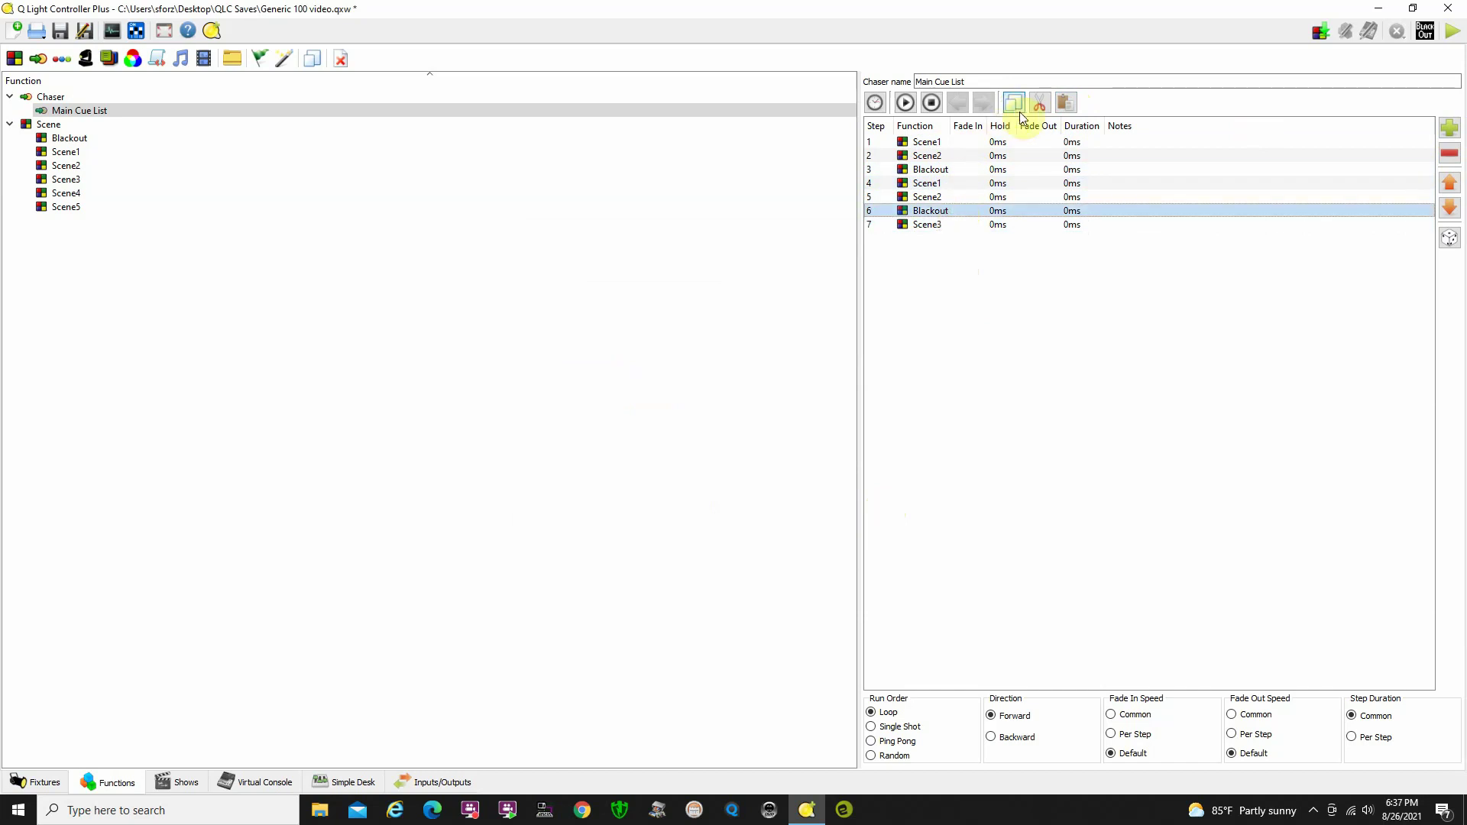
left_click(980, 227)
left_click(1066, 102)
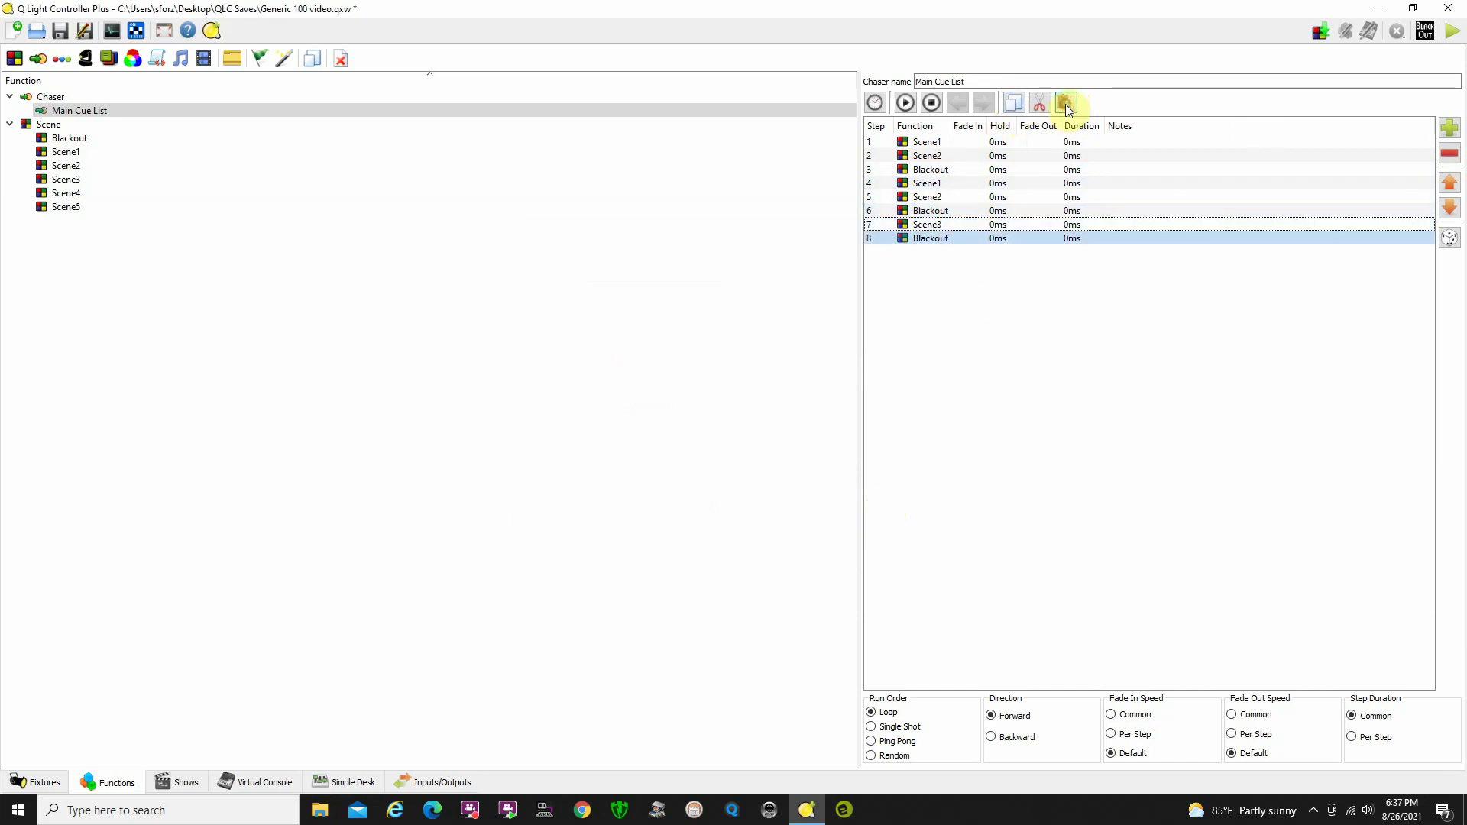
left_click(964, 224)
left_click(966, 239)
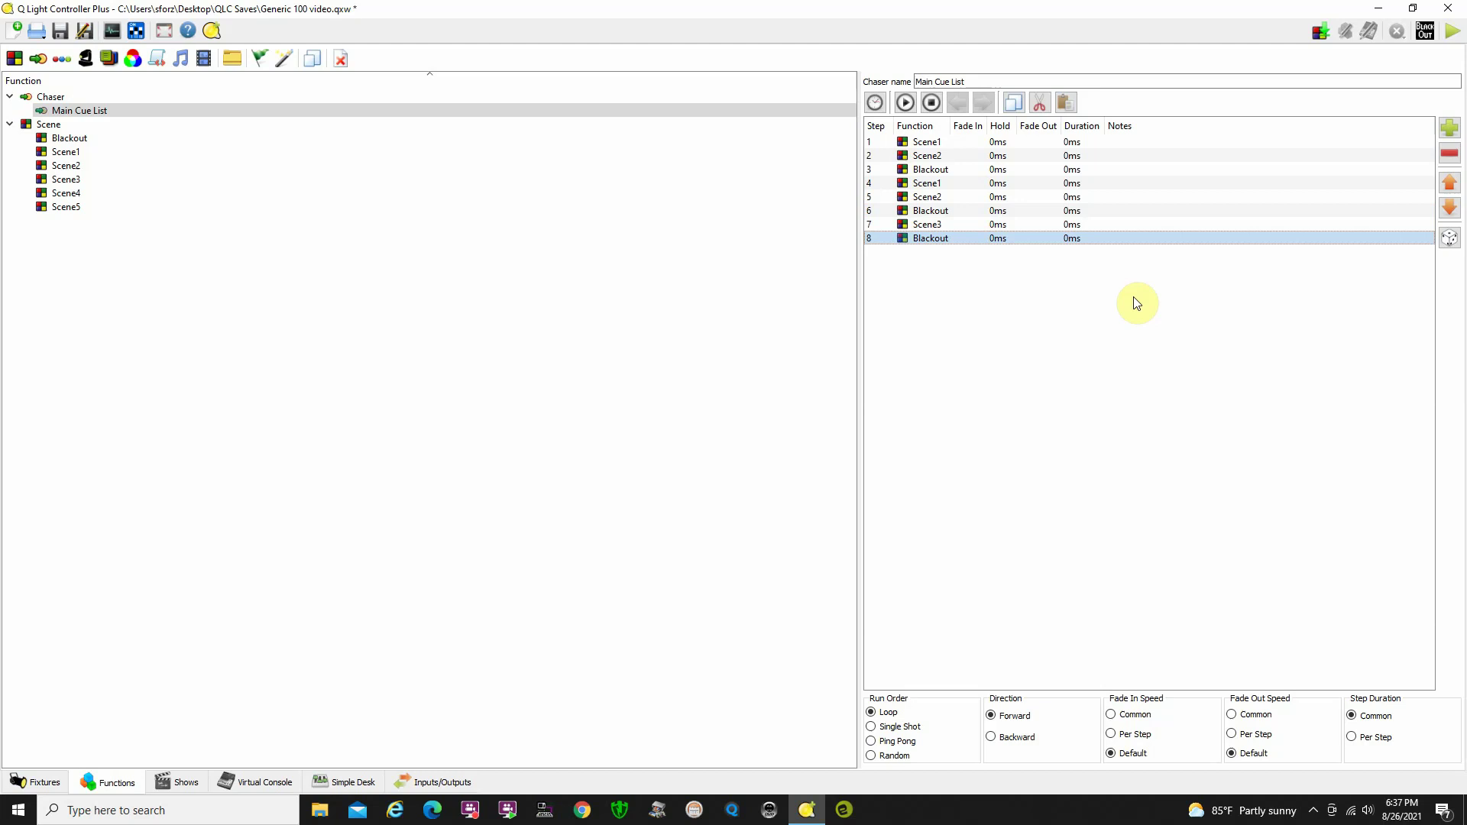
Step: Add Scene4 and Scene5 as steps 9 and 10, and copy the Blackout step
left_click(1449, 128)
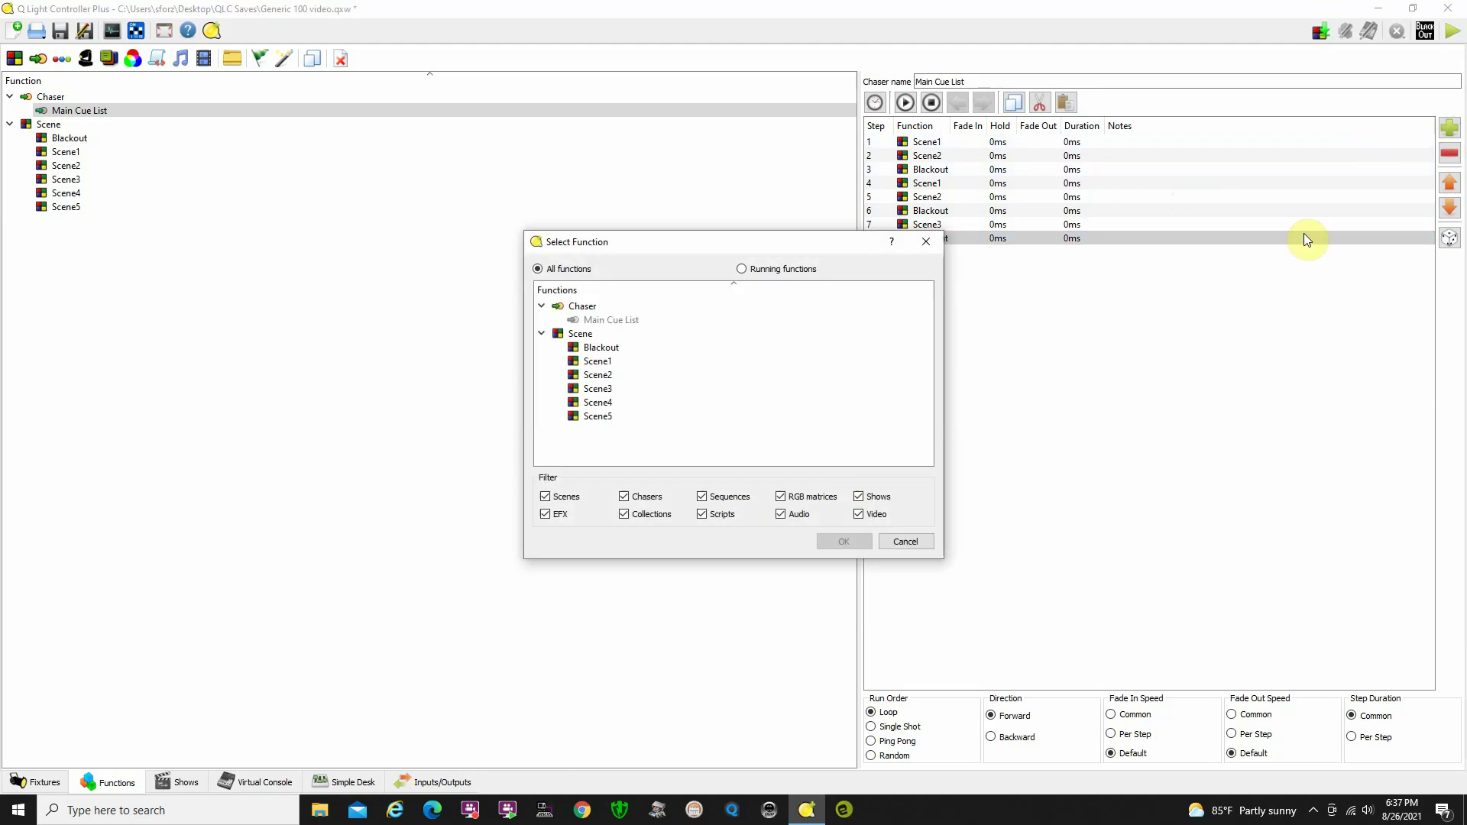
left_click(611, 400)
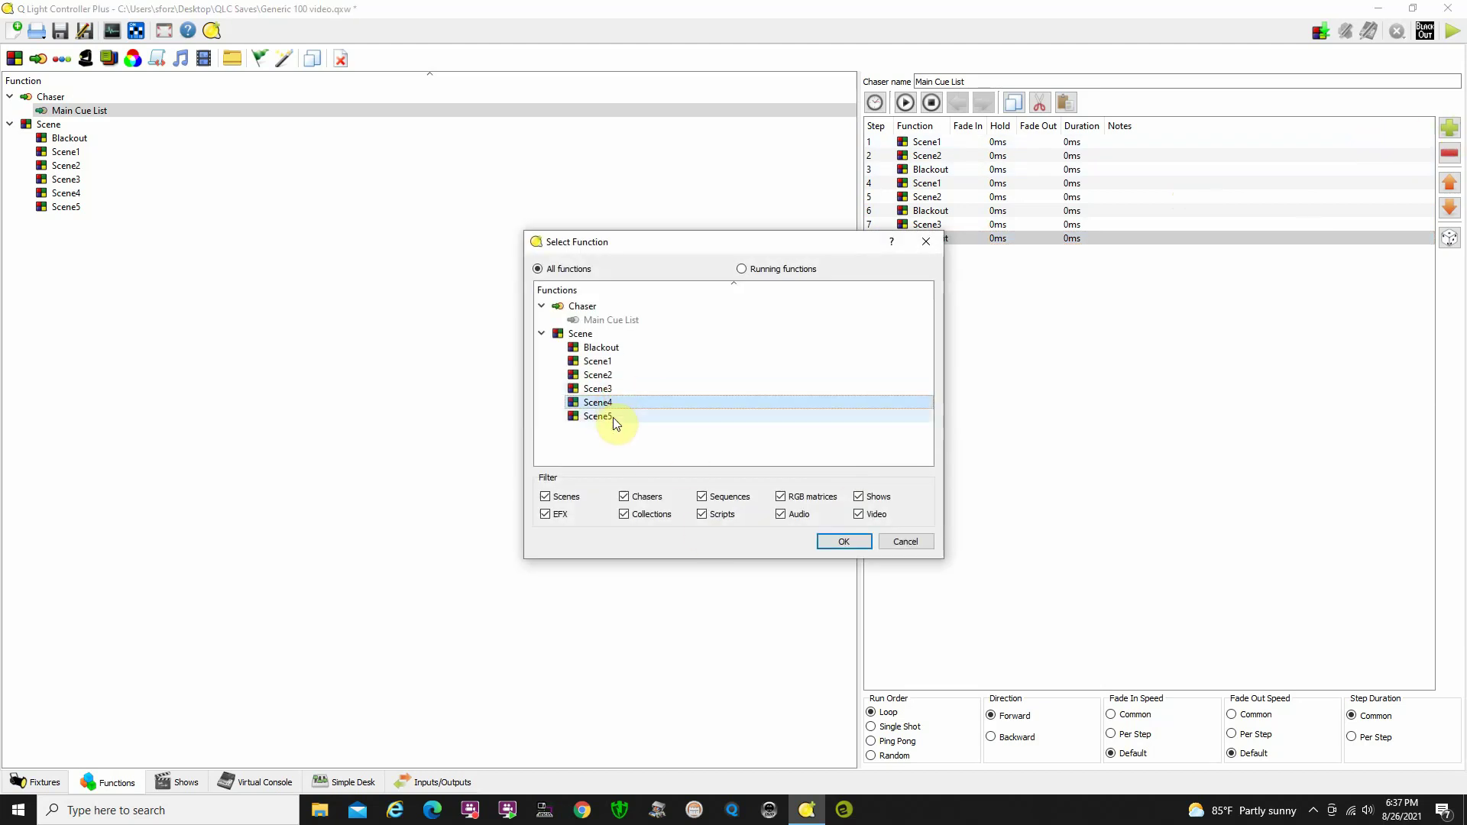
left_click(612, 417, "shift")
left_click(844, 541)
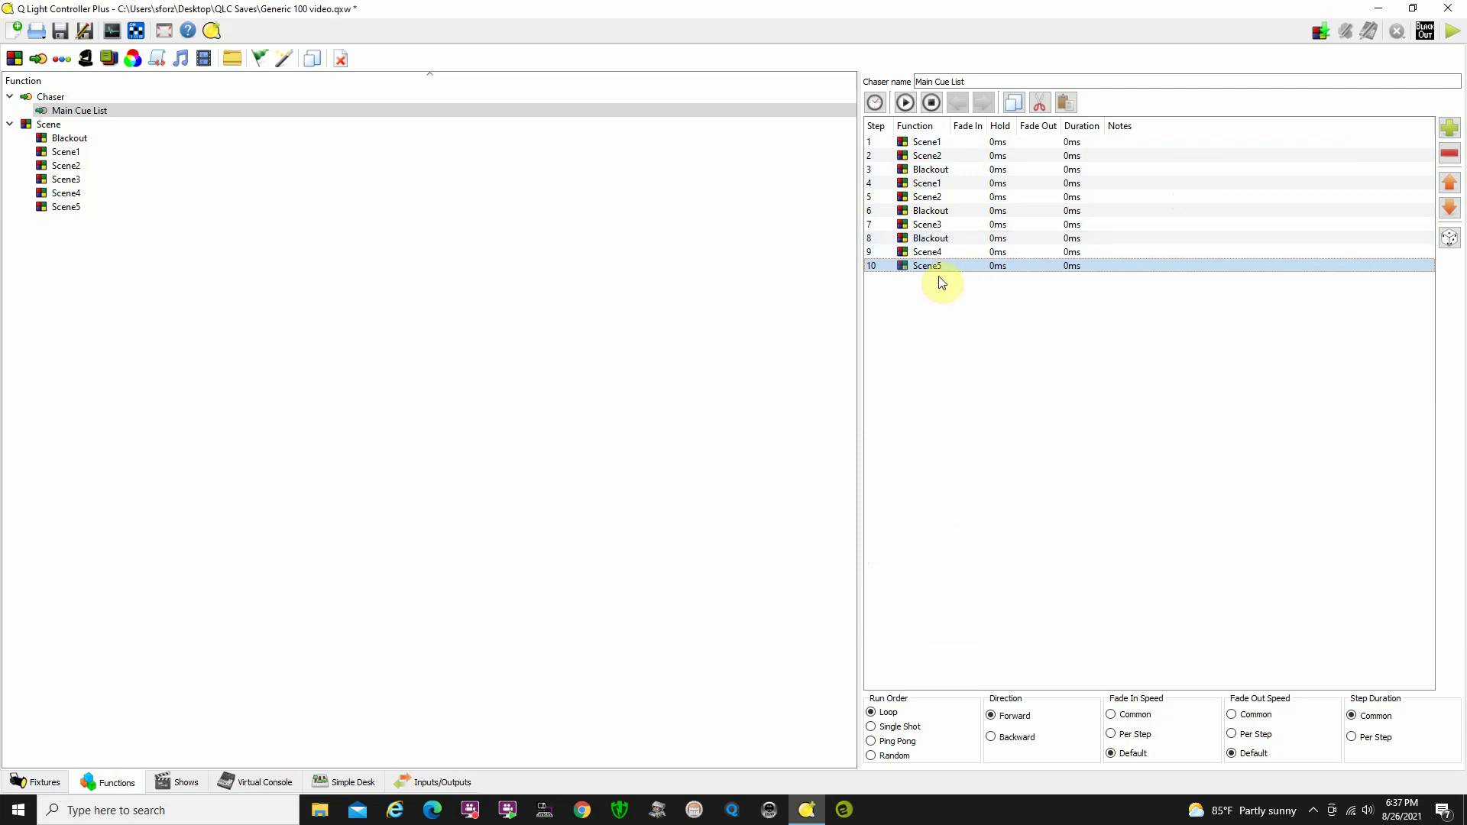
left_click(955, 238)
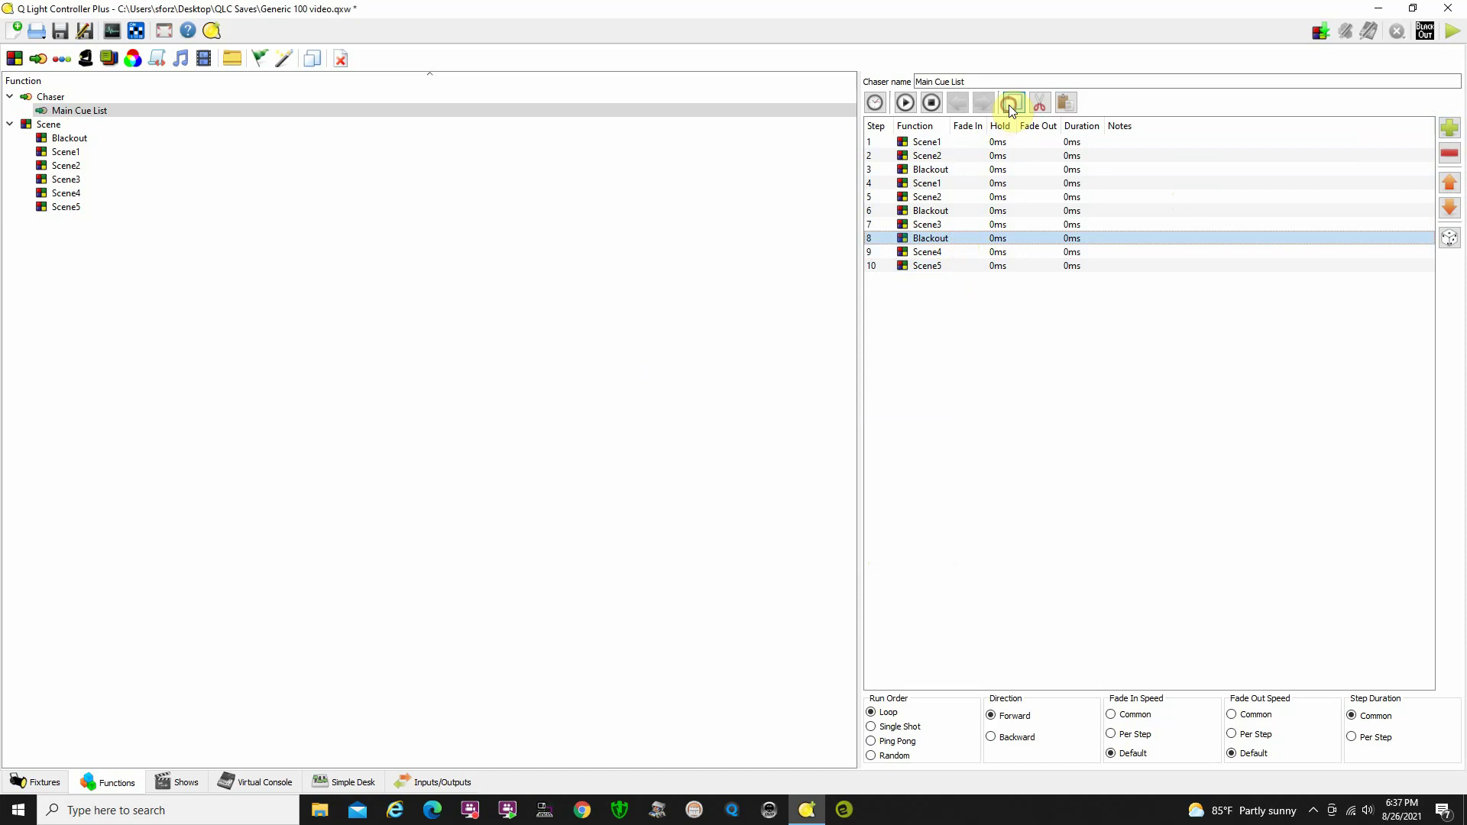
left_click(944, 266)
left_click(1064, 103)
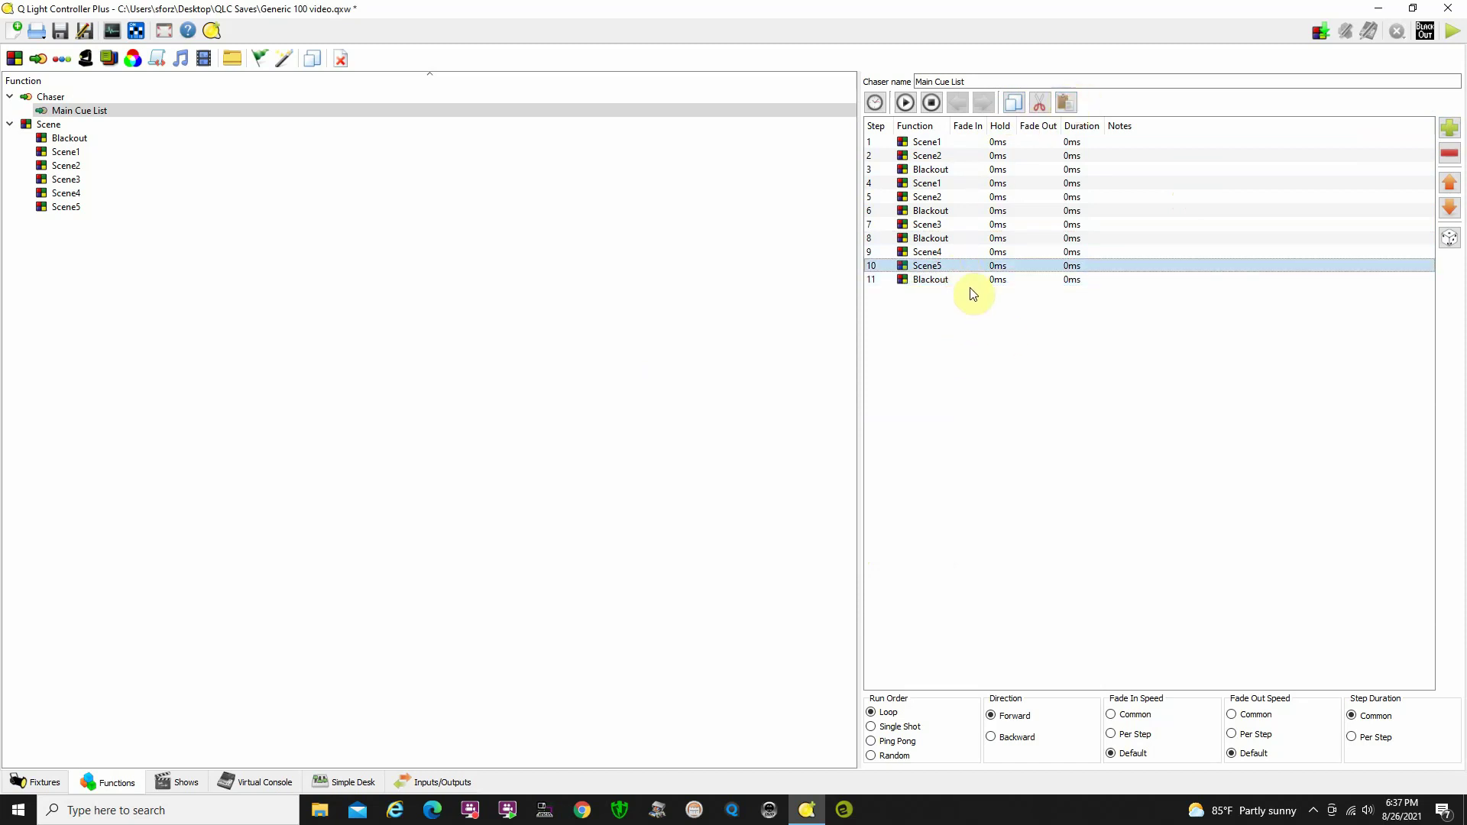
Step: Paste Blackout as final step 11, then set Single Shot run order and Per Step fade in/out
left_click(968, 281)
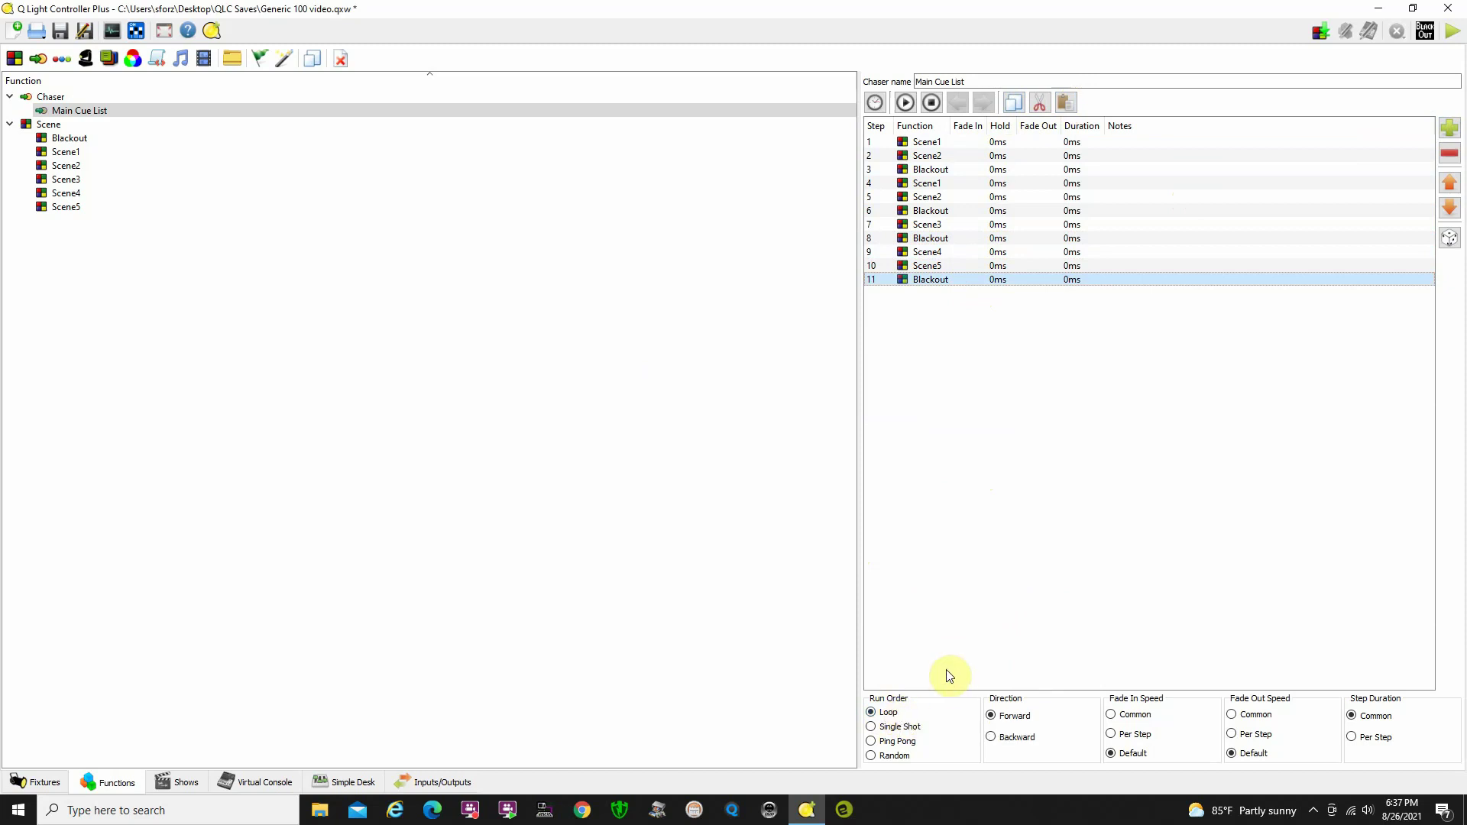
left_click(874, 728)
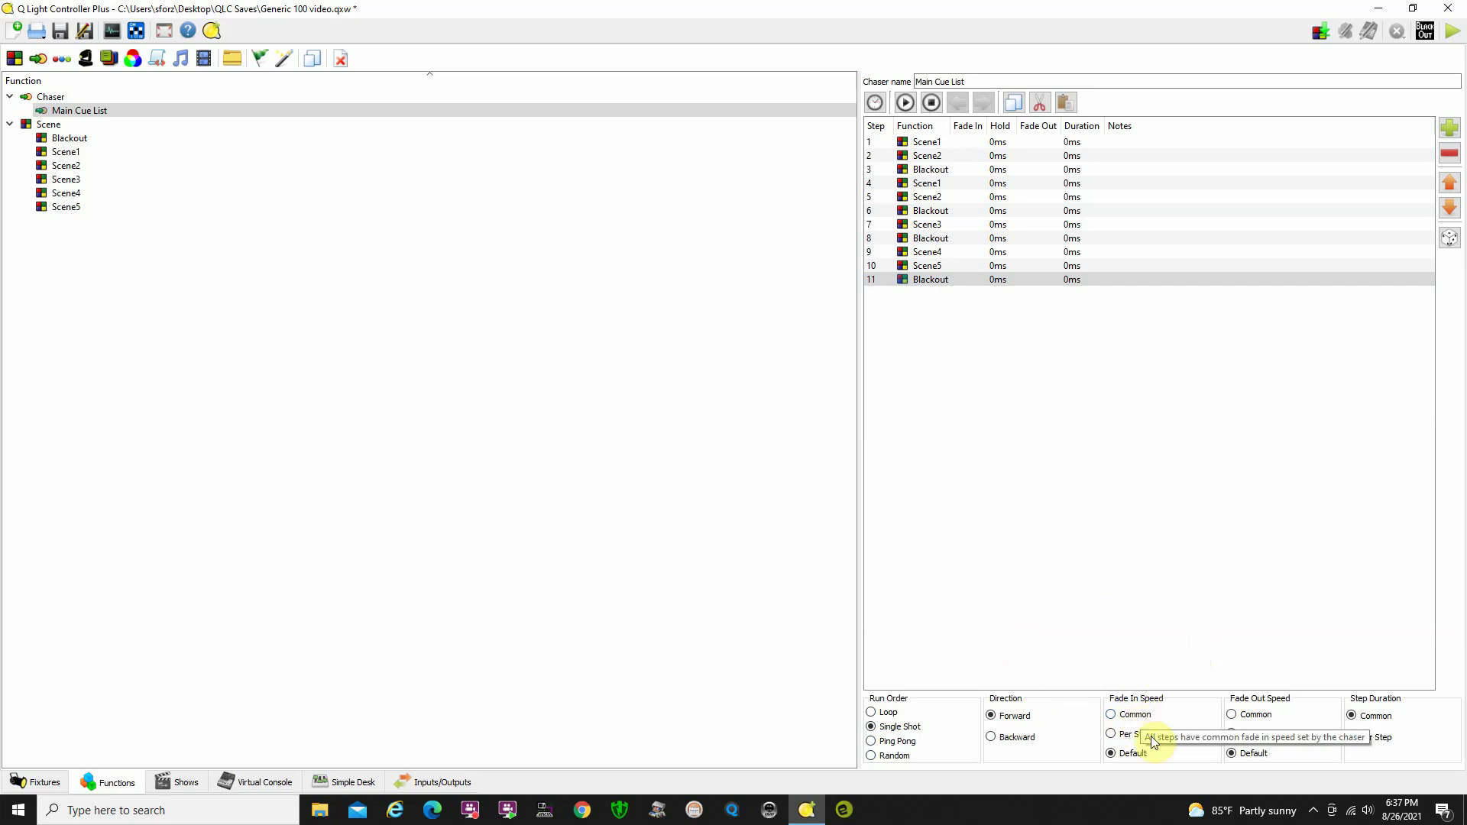
left_click(1111, 735)
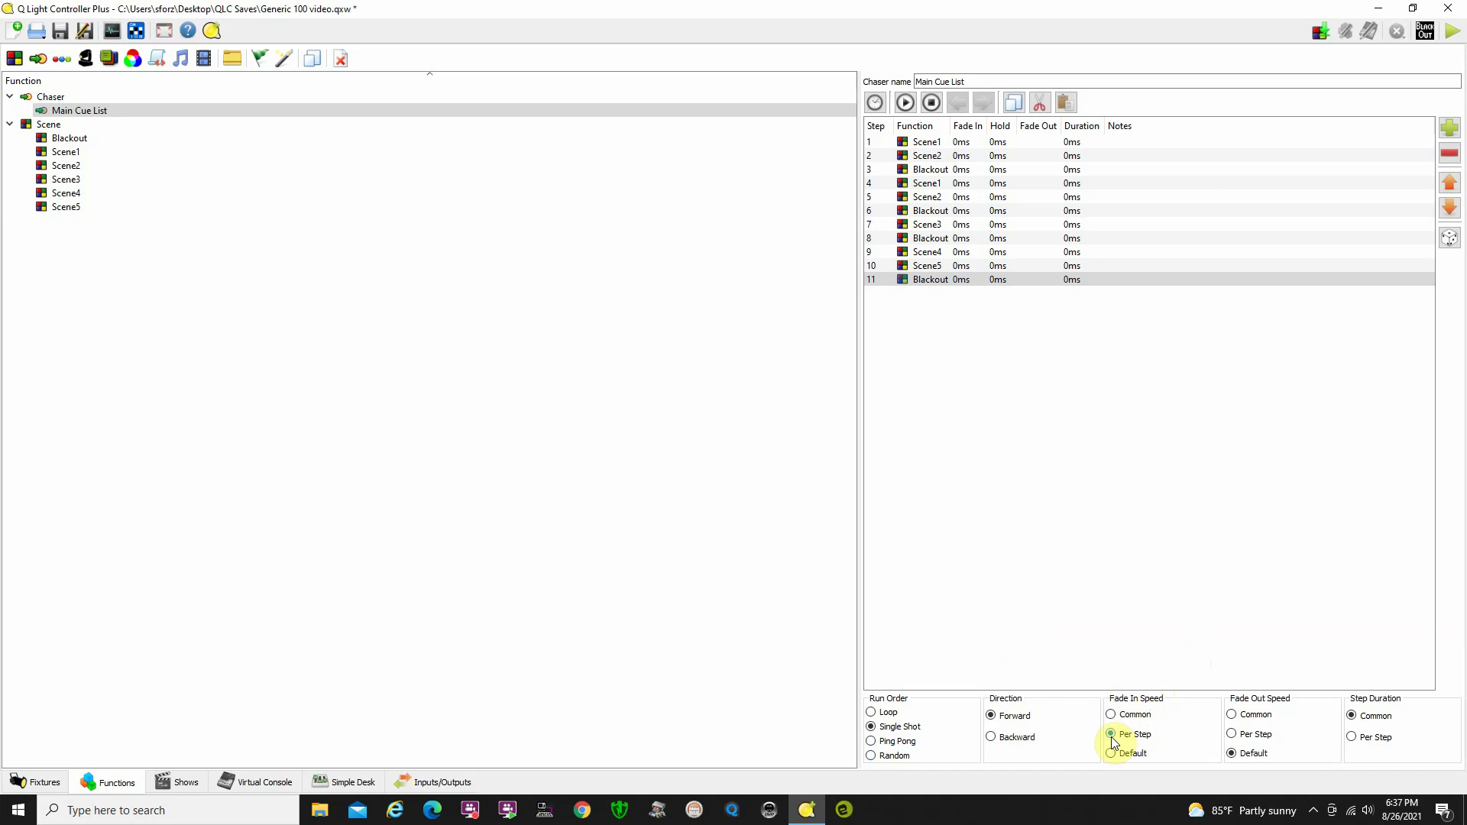
left_click(1232, 735)
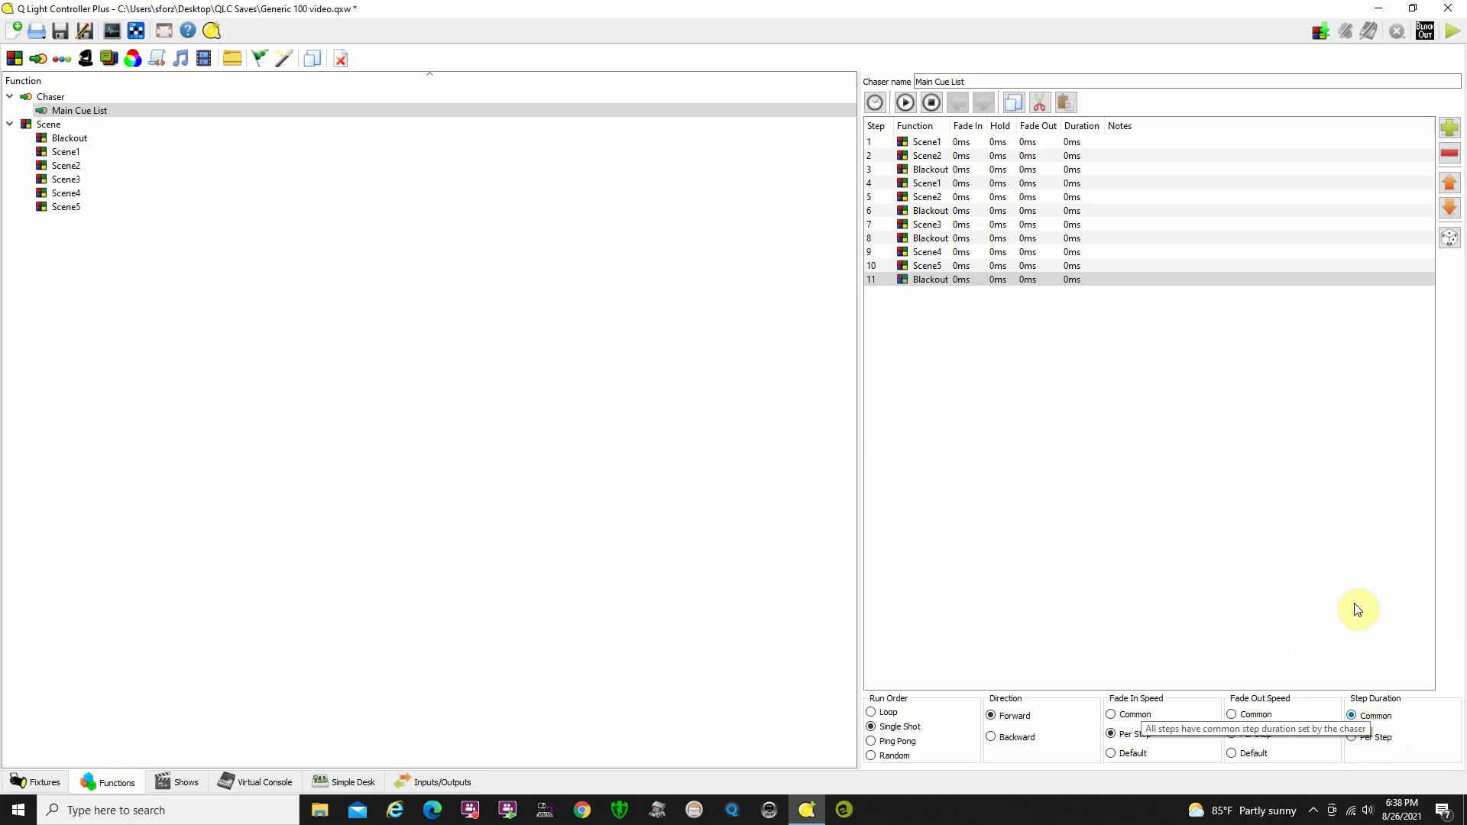
left_click(964, 143)
Step: Open step 1's speed dial window, move it up, and tick Infinite under Common Hold
left_click(875, 103)
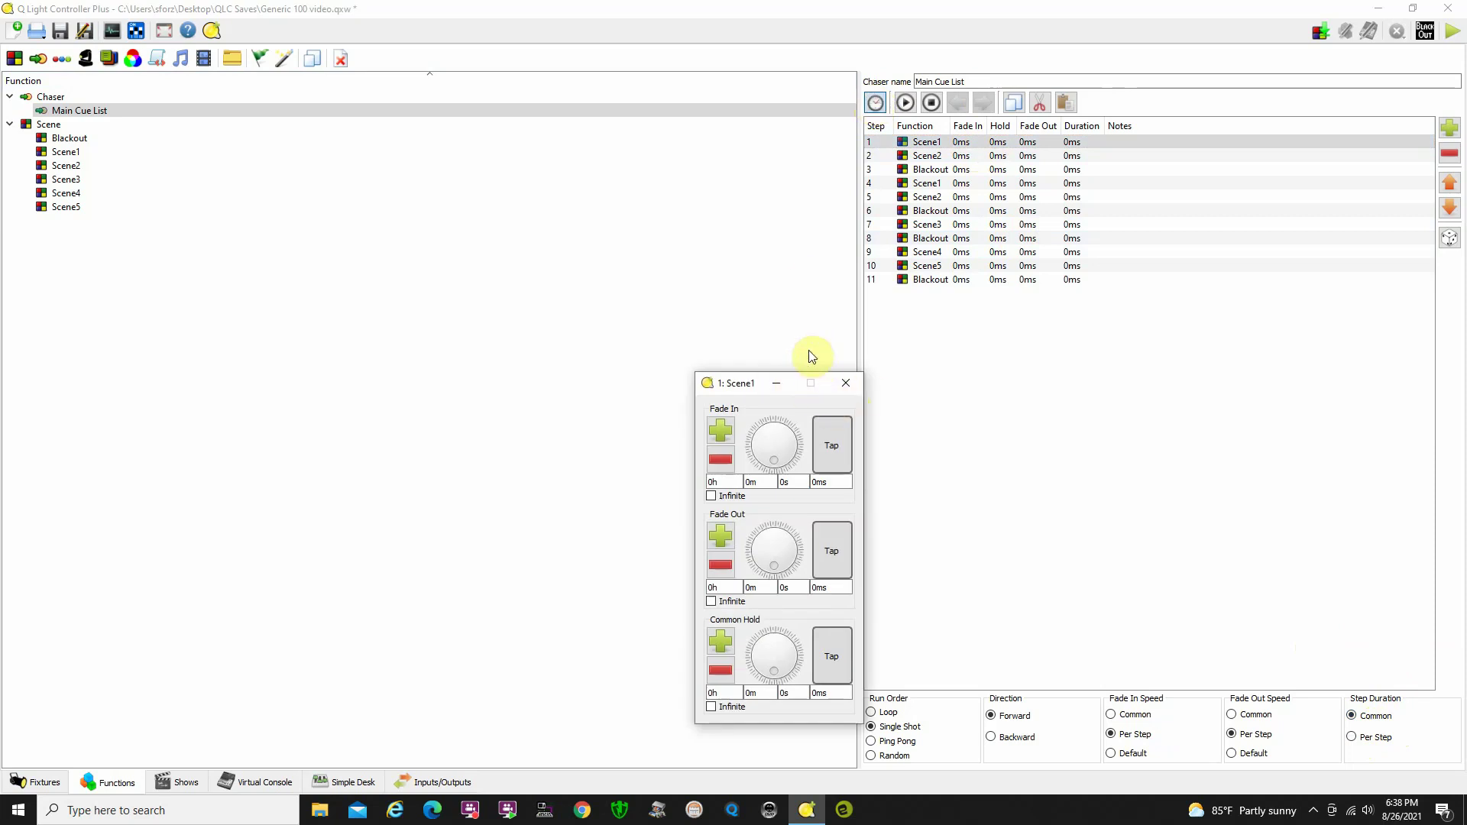
left_click_drag(735, 384, 689, 186)
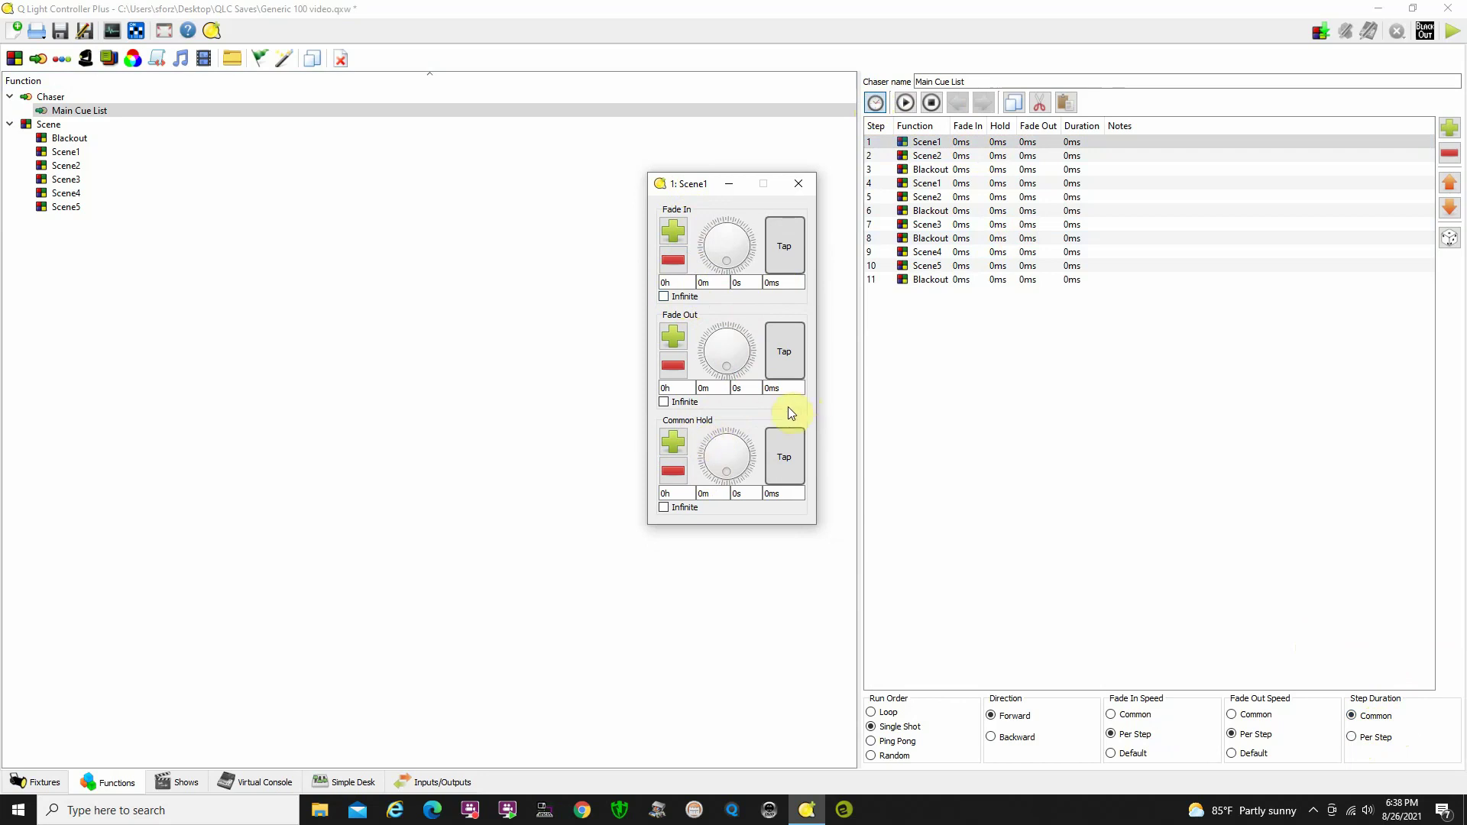
left_click(663, 508)
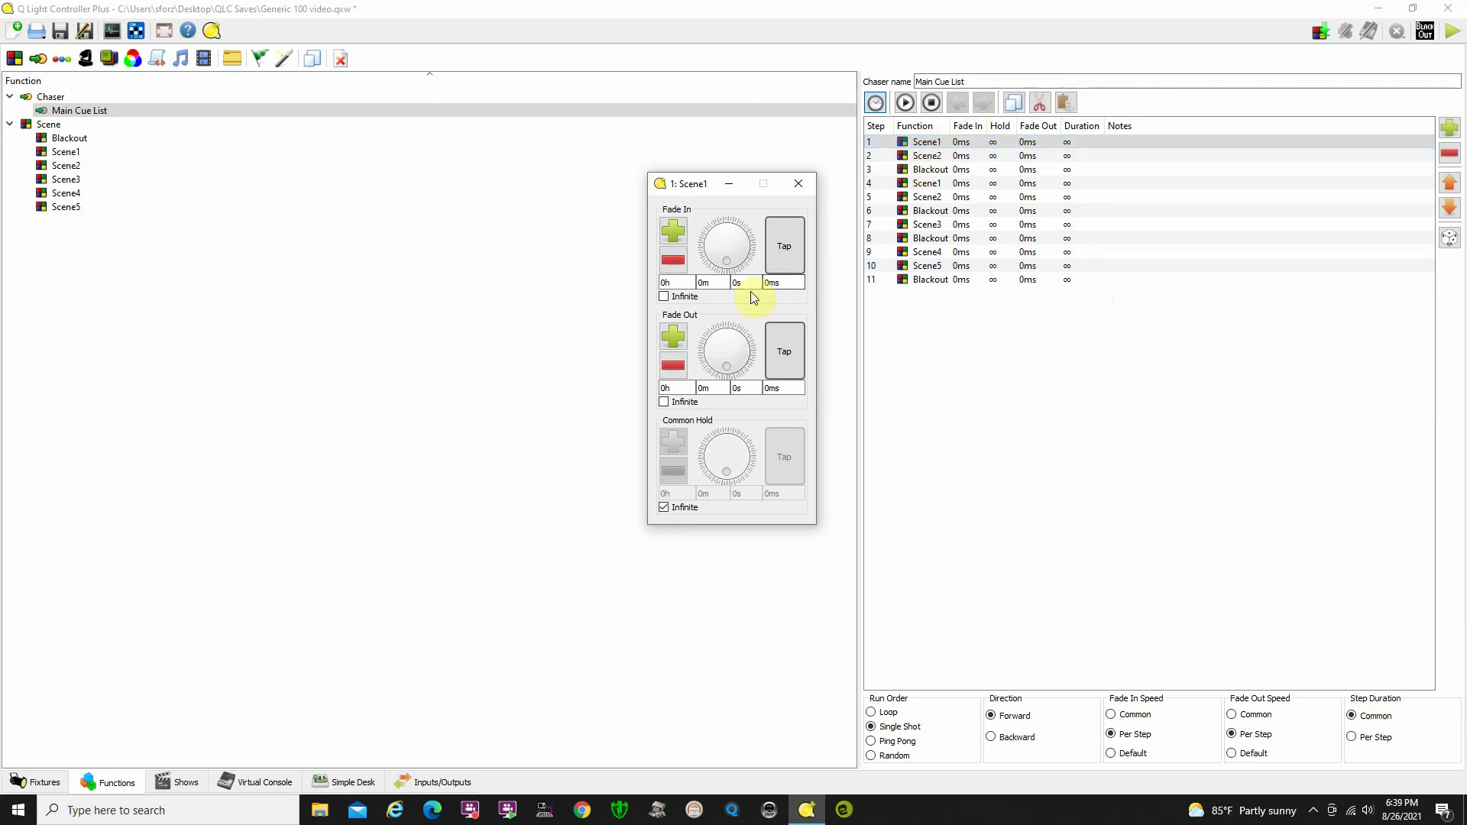
Step: Set step 1 (Scene1) to a 3s fade in and 3s fade out
scroll(745, 282, "up", 1)
left_click(673, 231)
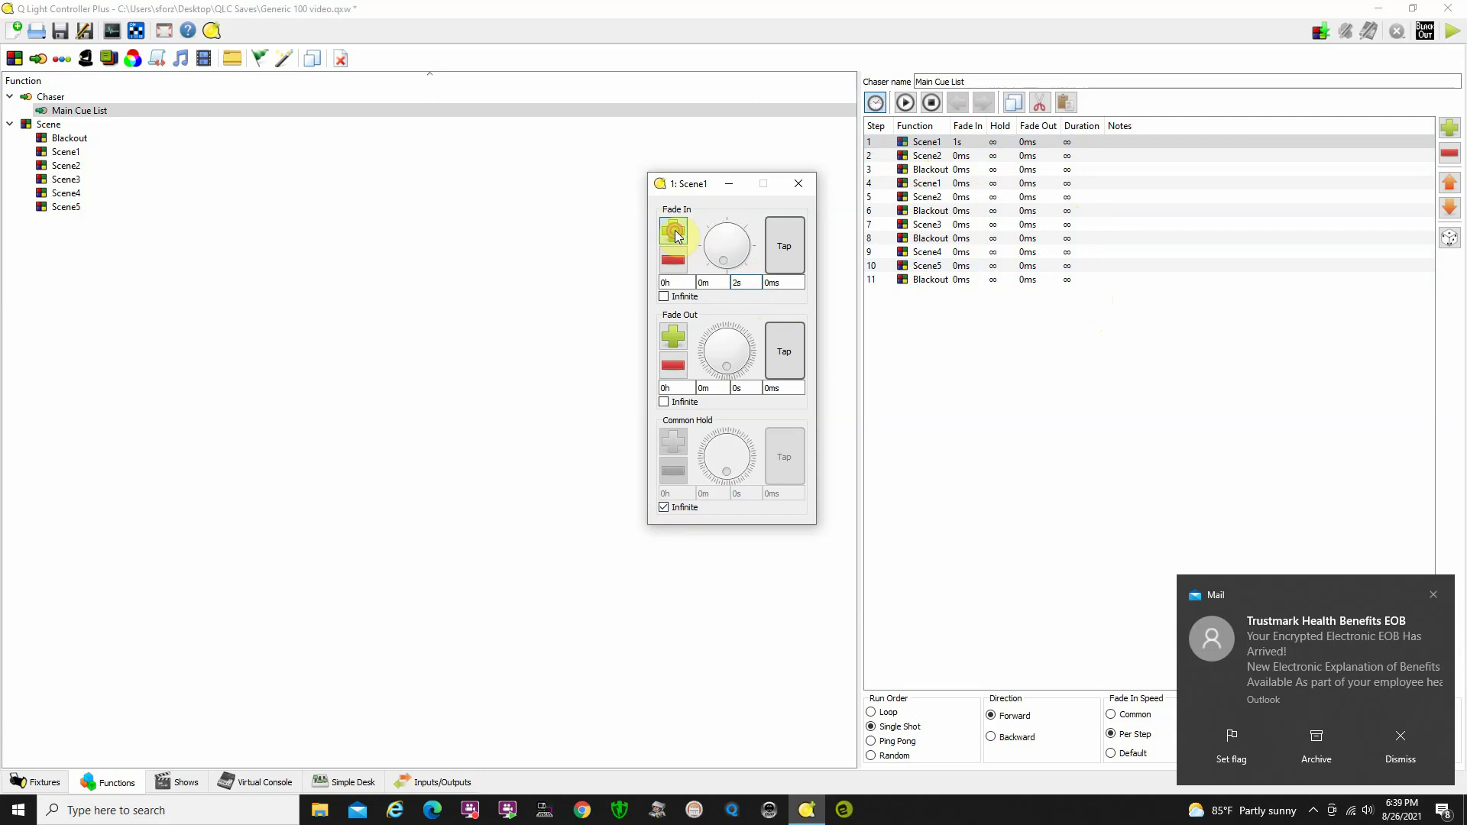
left_click(673, 231)
left_click(673, 334)
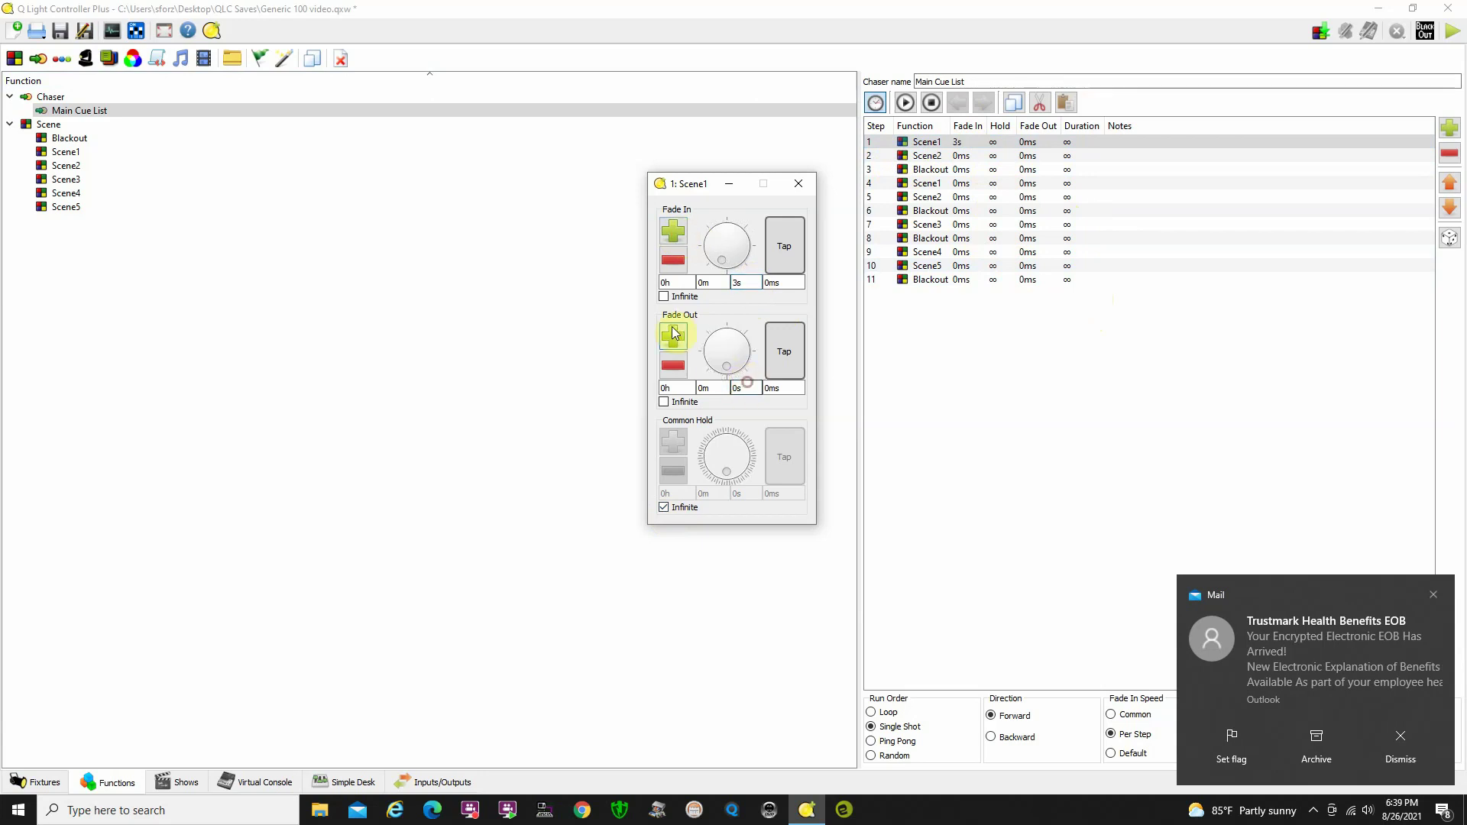
left_click(673, 335)
left_click(673, 335)
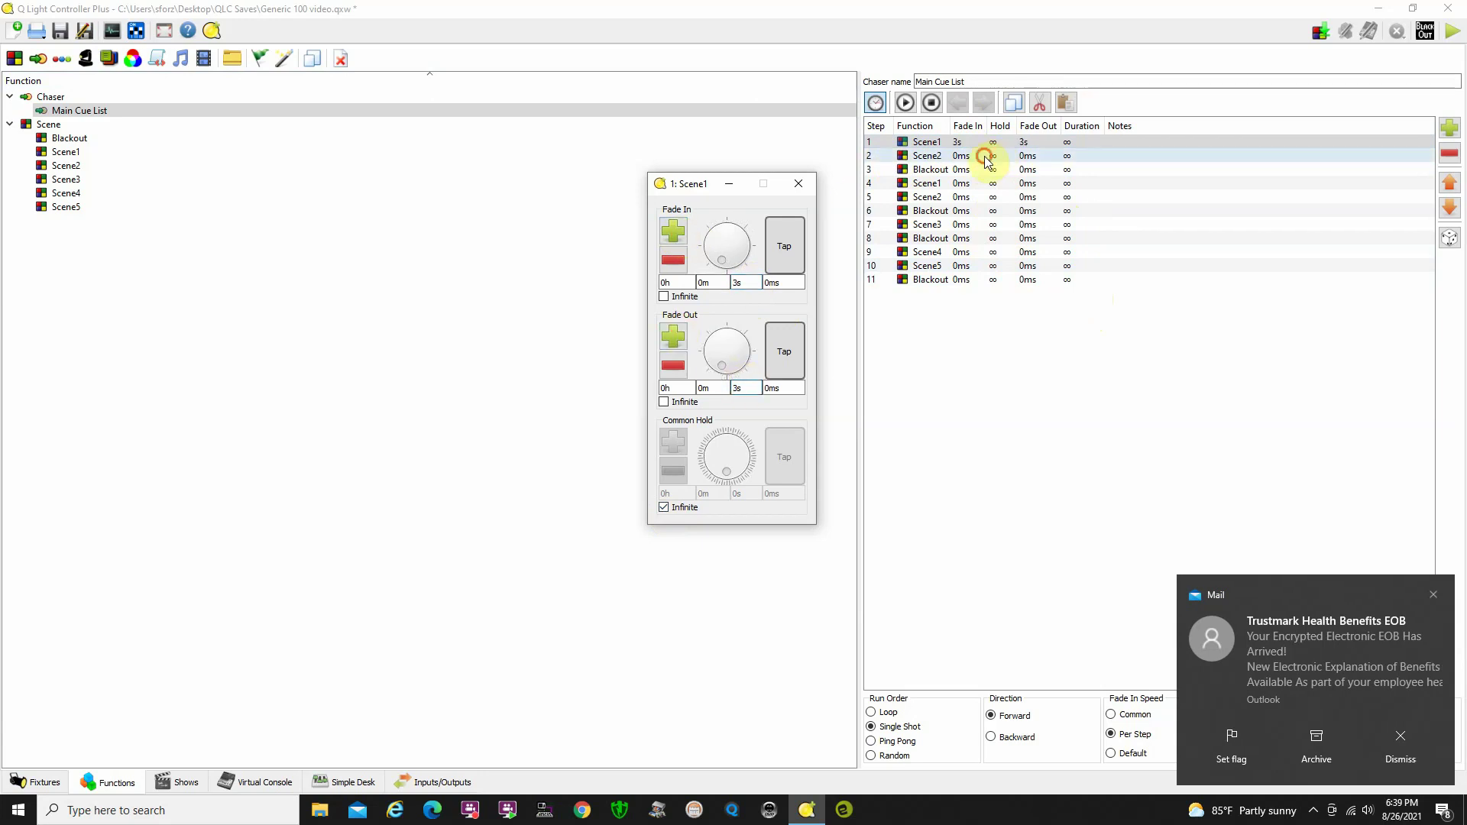
Step: Give step 2 (Scene2) a 3s fade in, then move on to steps 3 and 4
left_click(986, 156)
left_click(673, 231)
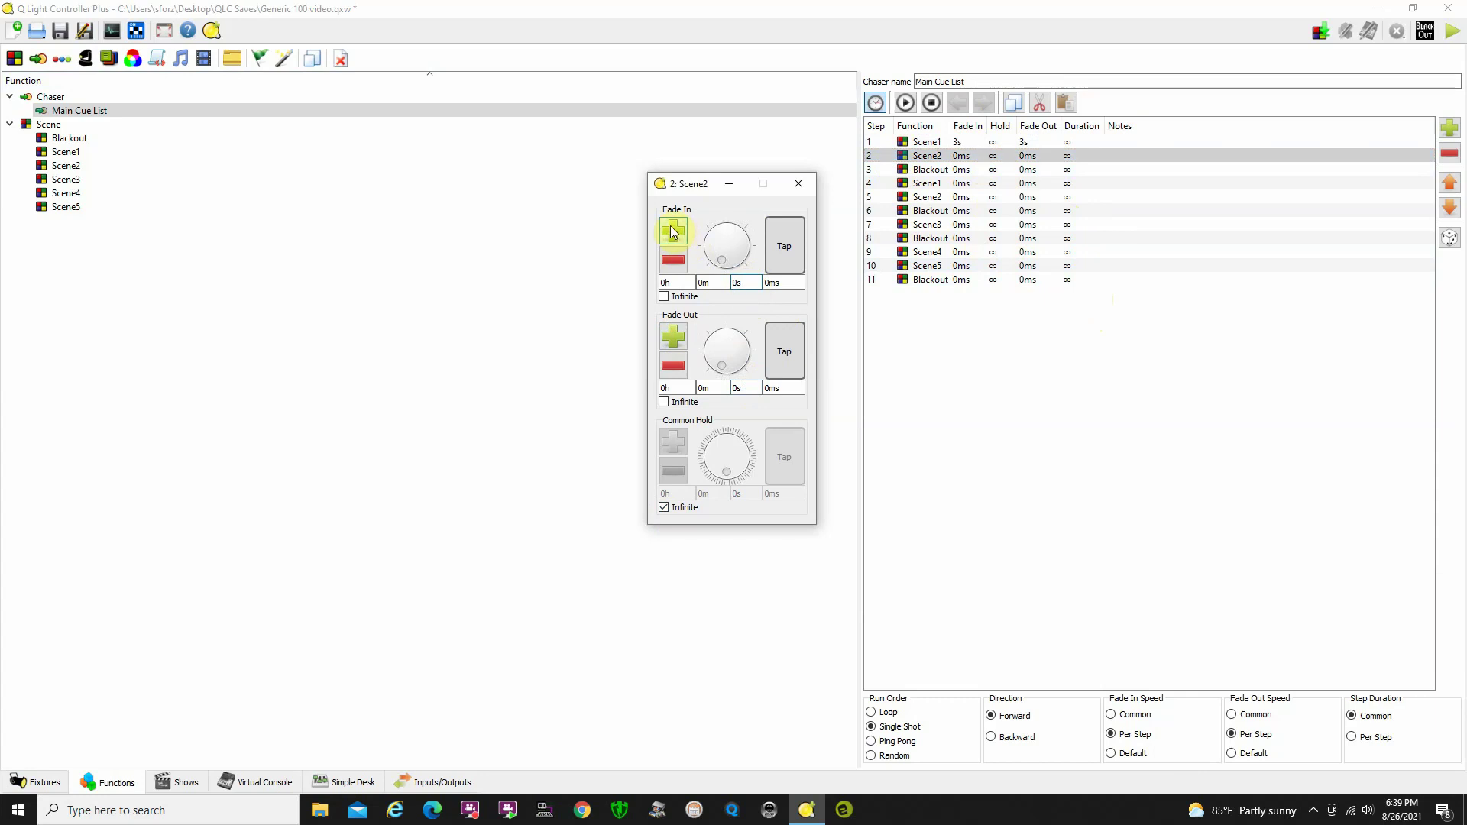
left_click(673, 231)
left_click(673, 232)
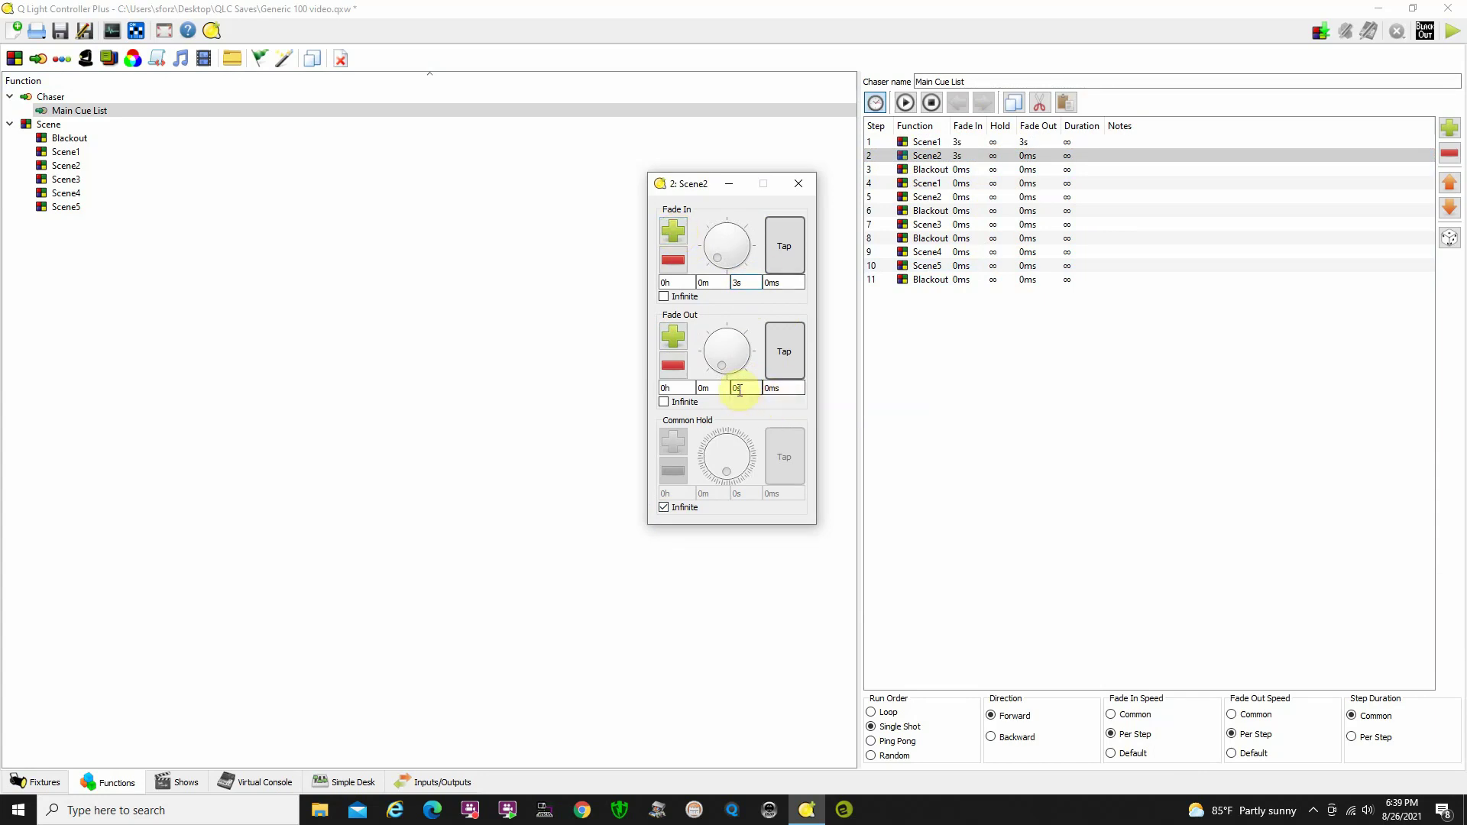
left_click(984, 159)
left_click(981, 170)
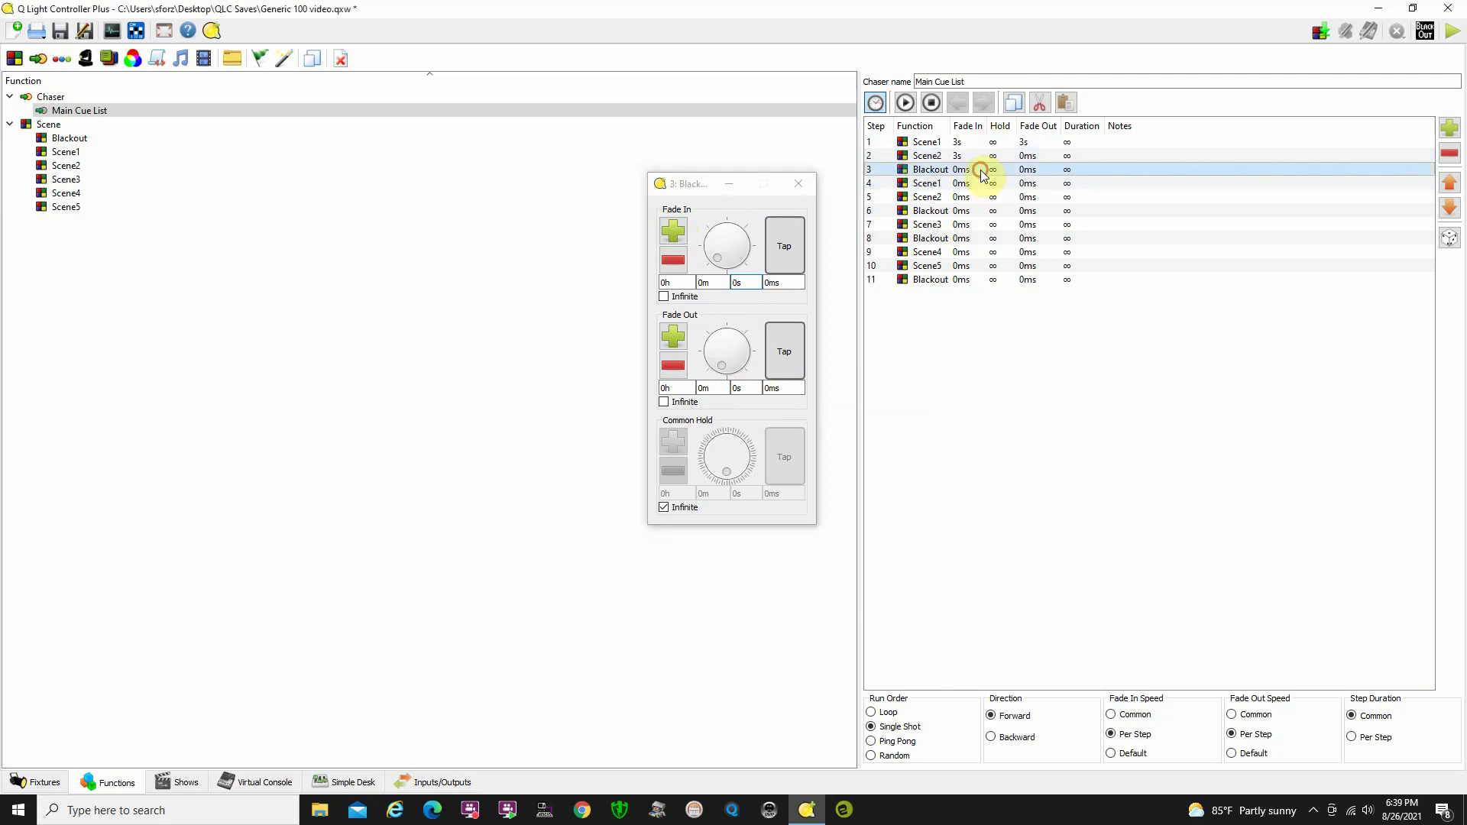
left_click(980, 186)
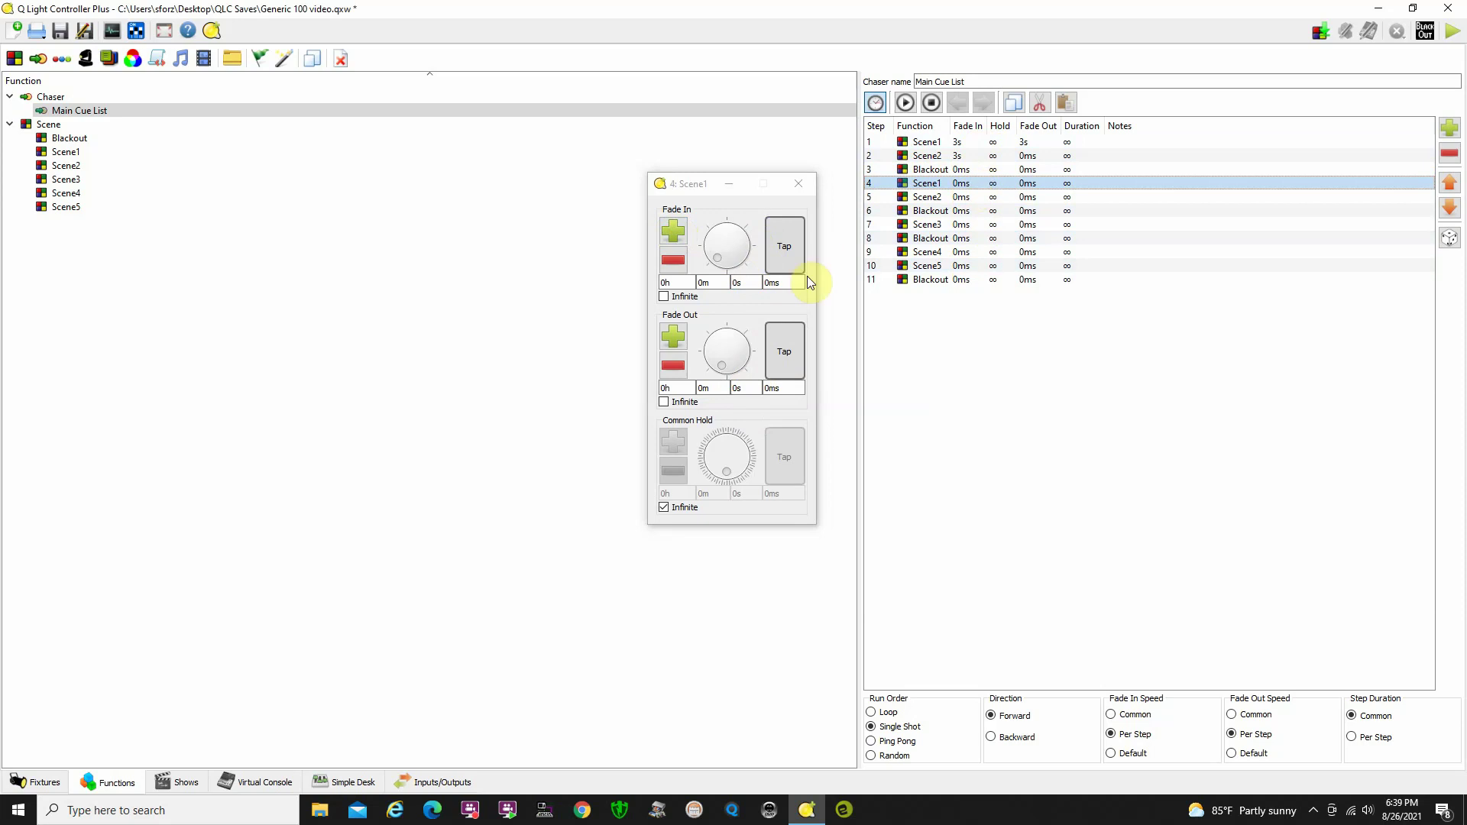
Step: Set step 4 (Scene1) to a 2s fade in and 3s fade out
left_click(747, 283)
left_click(673, 230)
left_click(673, 230)
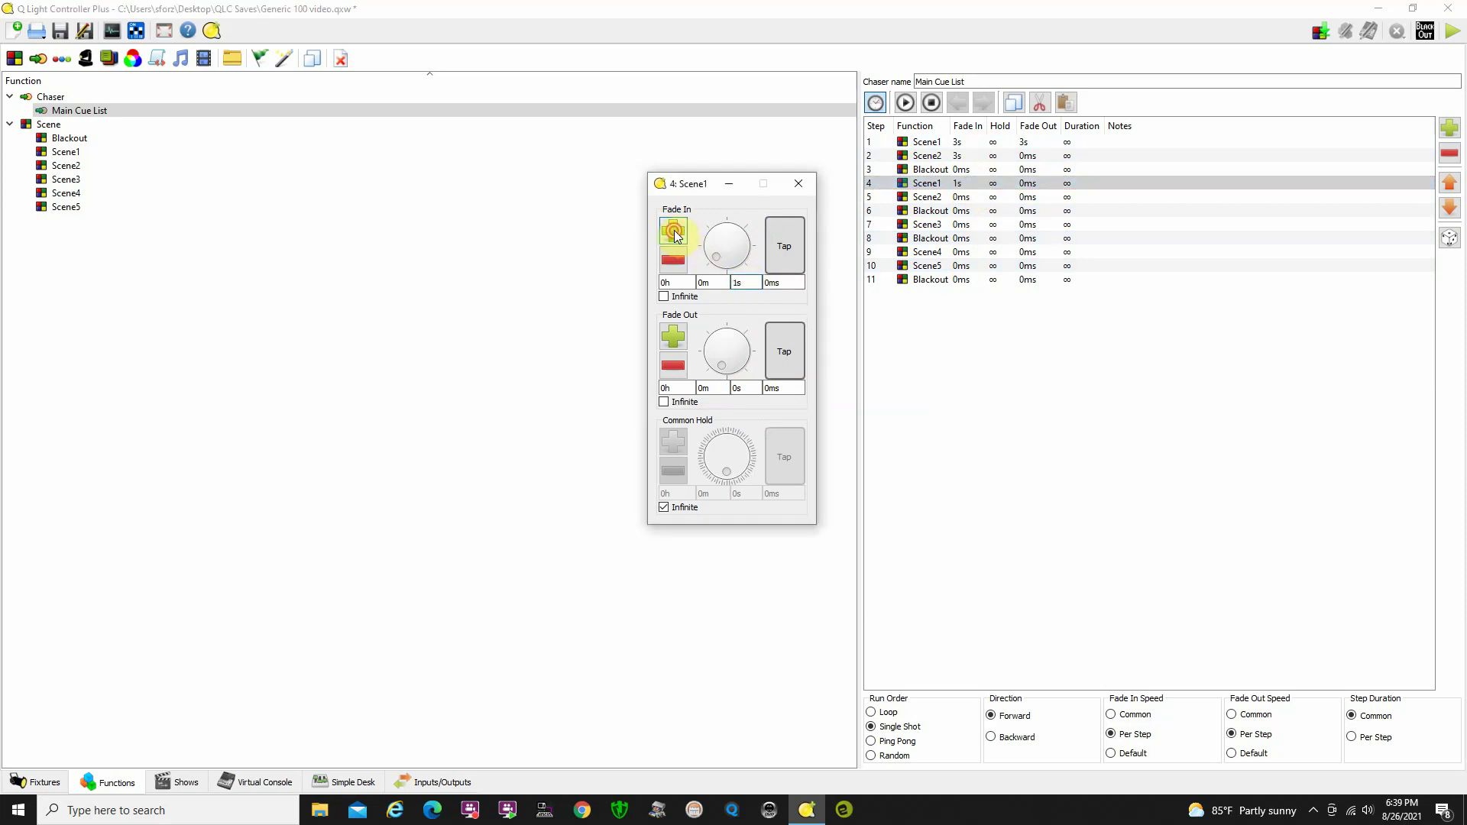
left_click(755, 388)
left_click(753, 390)
left_click(673, 336)
left_click(676, 334)
left_click(676, 334)
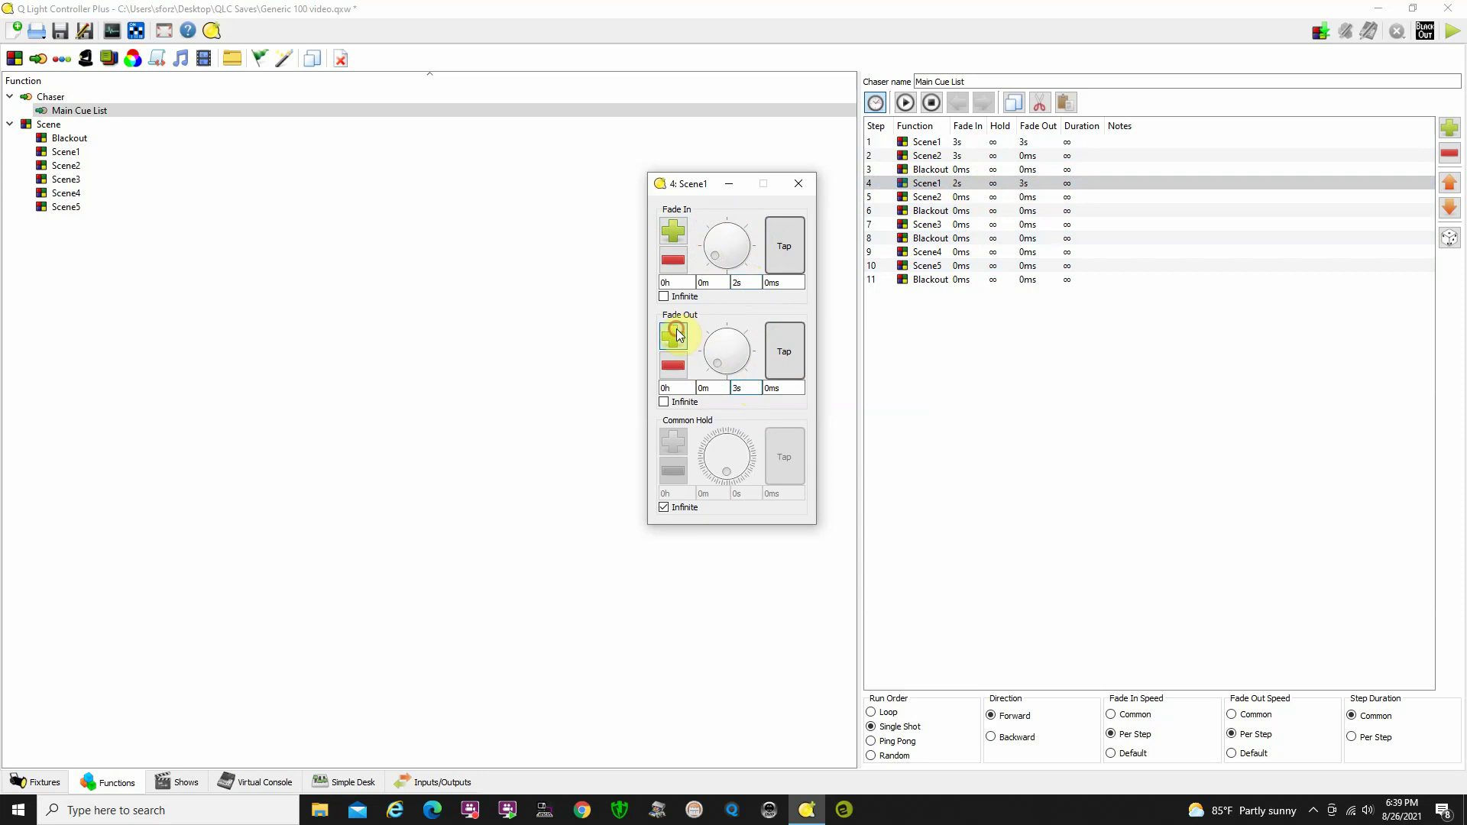
Step: Give step 5 (Scene2) a 1s fade out
left_click(970, 197)
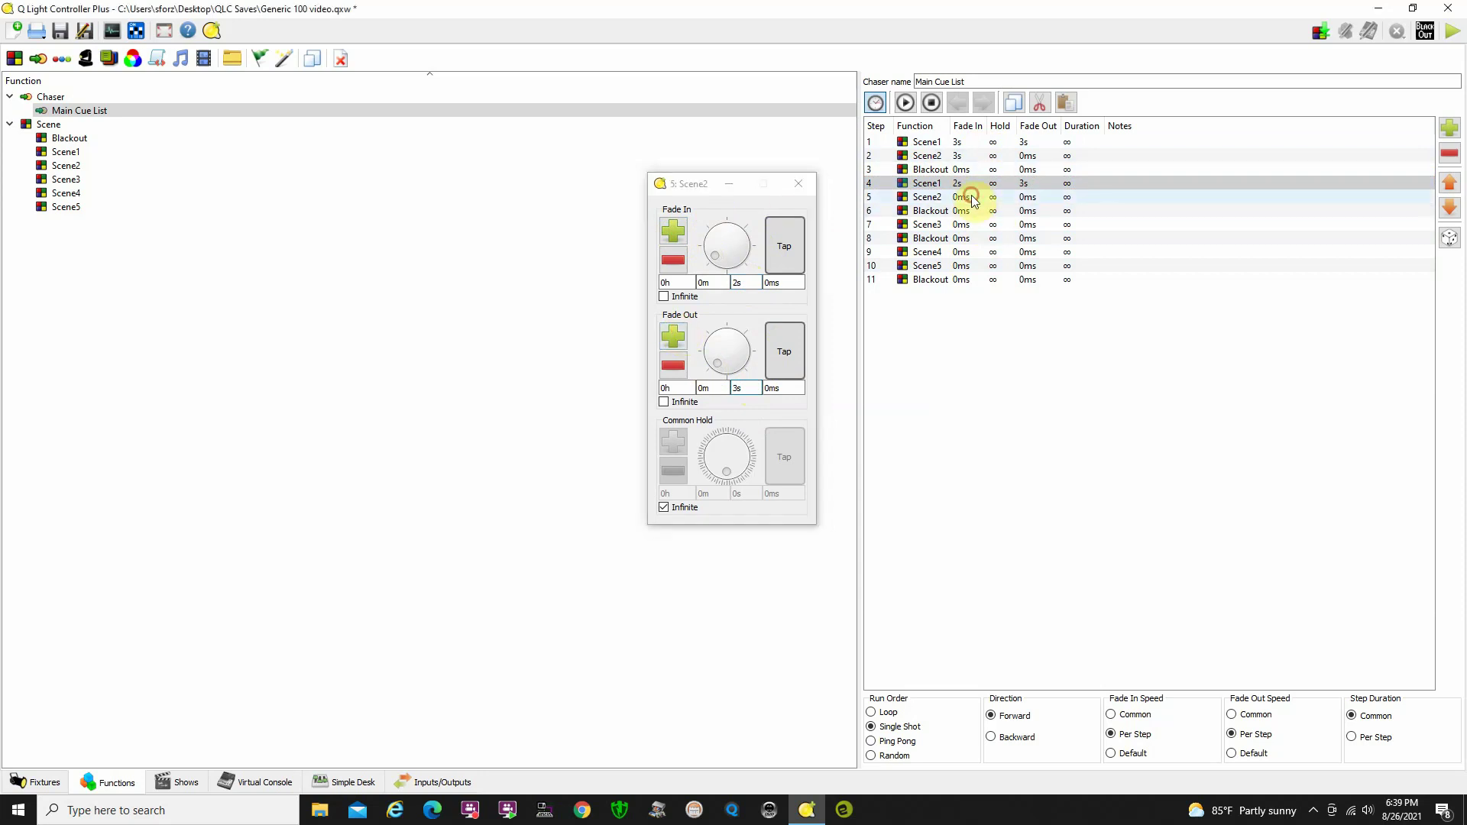
left_click(757, 279)
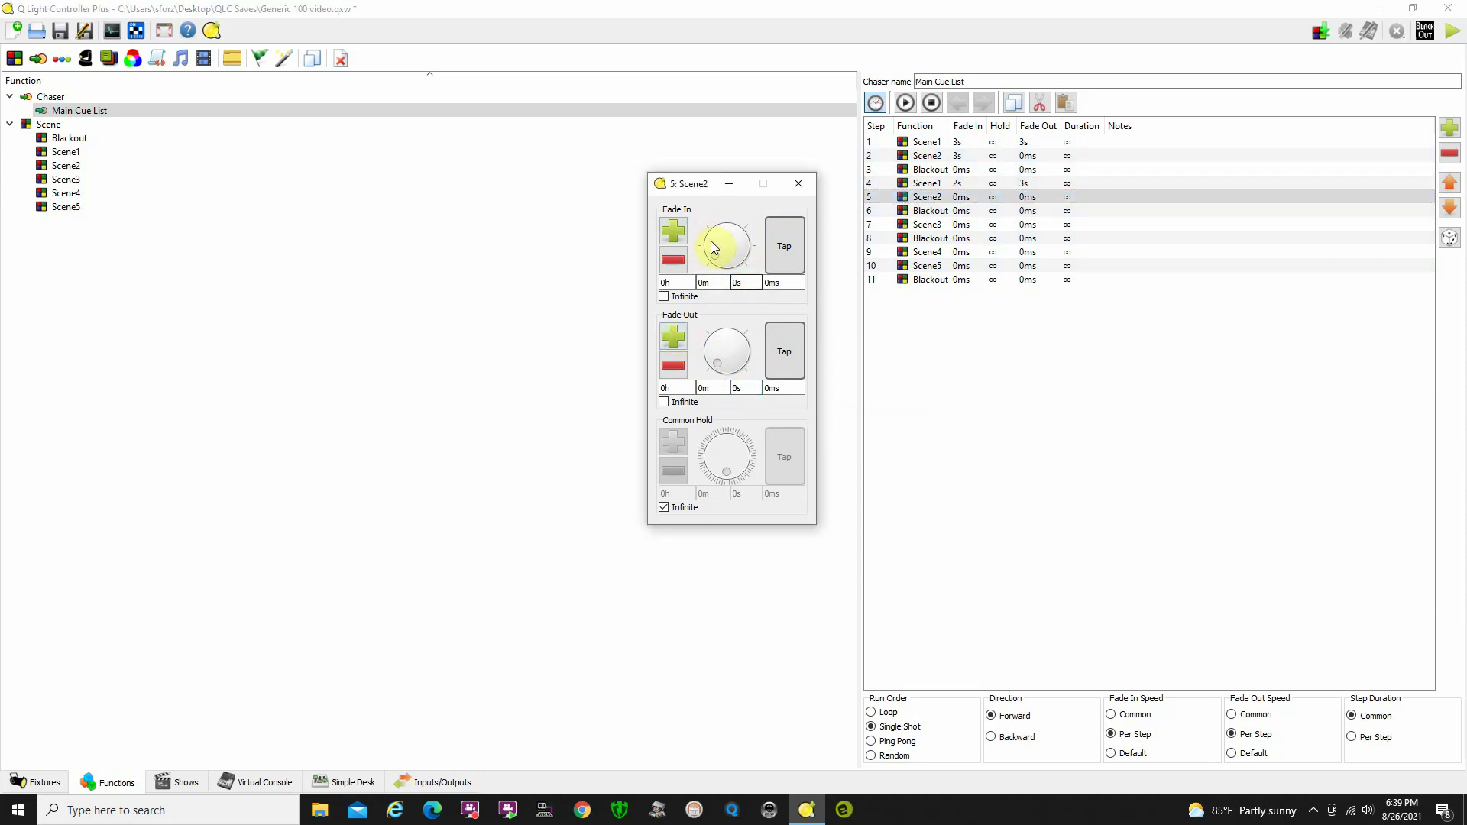
left_click(673, 231)
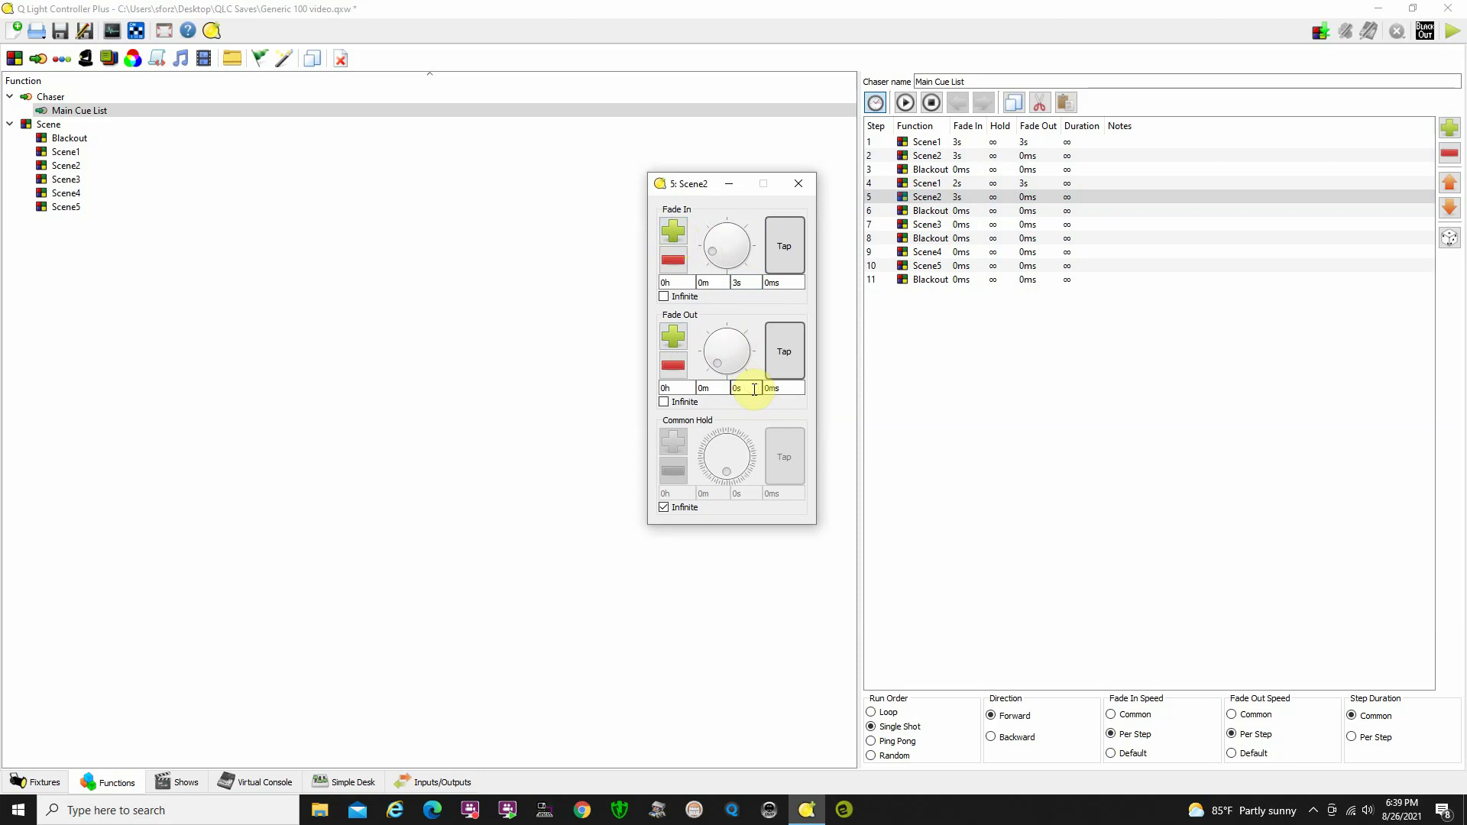
left_click(666, 367)
left_click(672, 336)
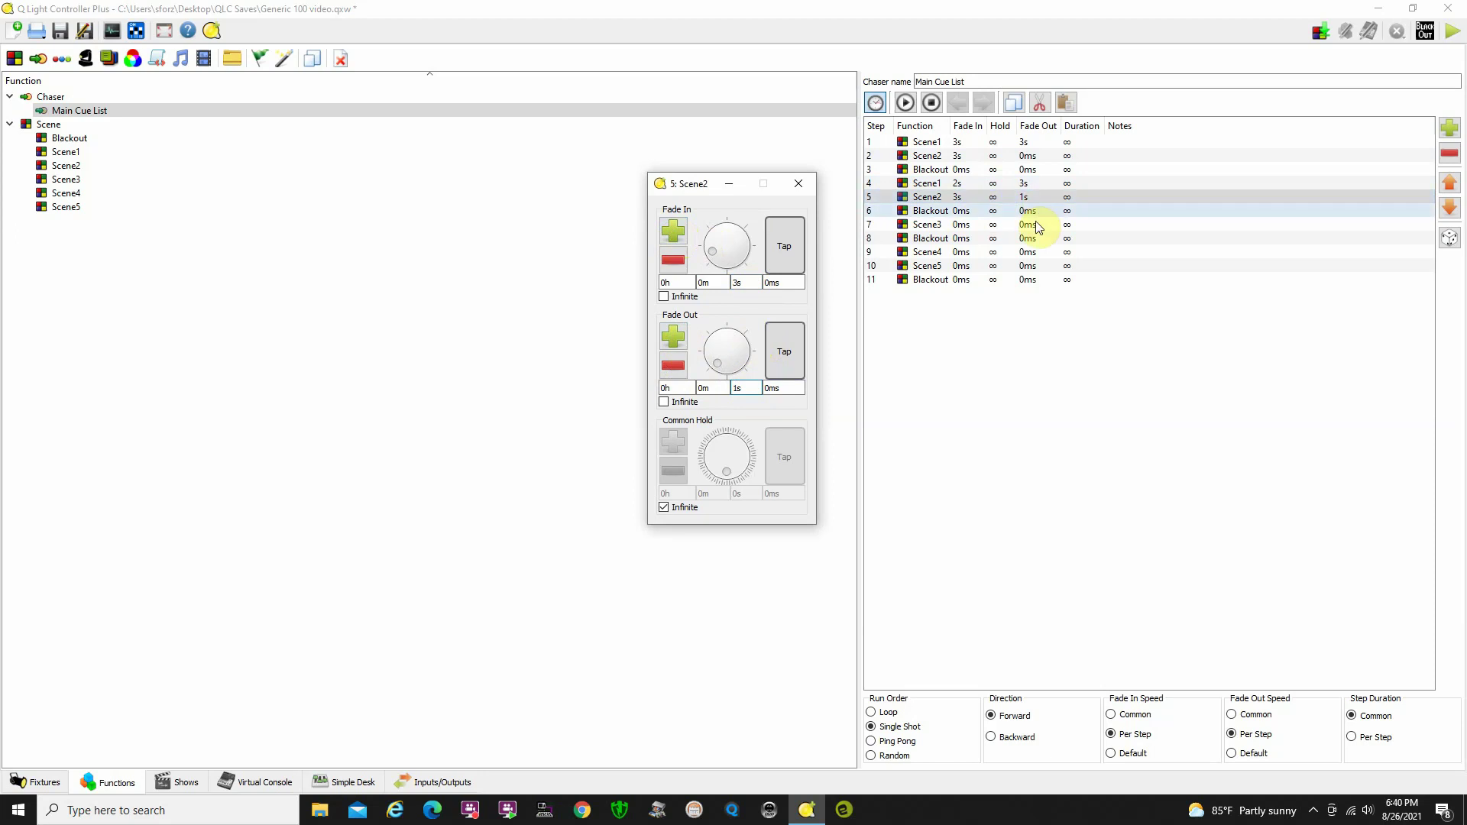
Step: Set step 7 (Scene3) fade in to 3s
left_click(981, 211)
left_click(977, 224)
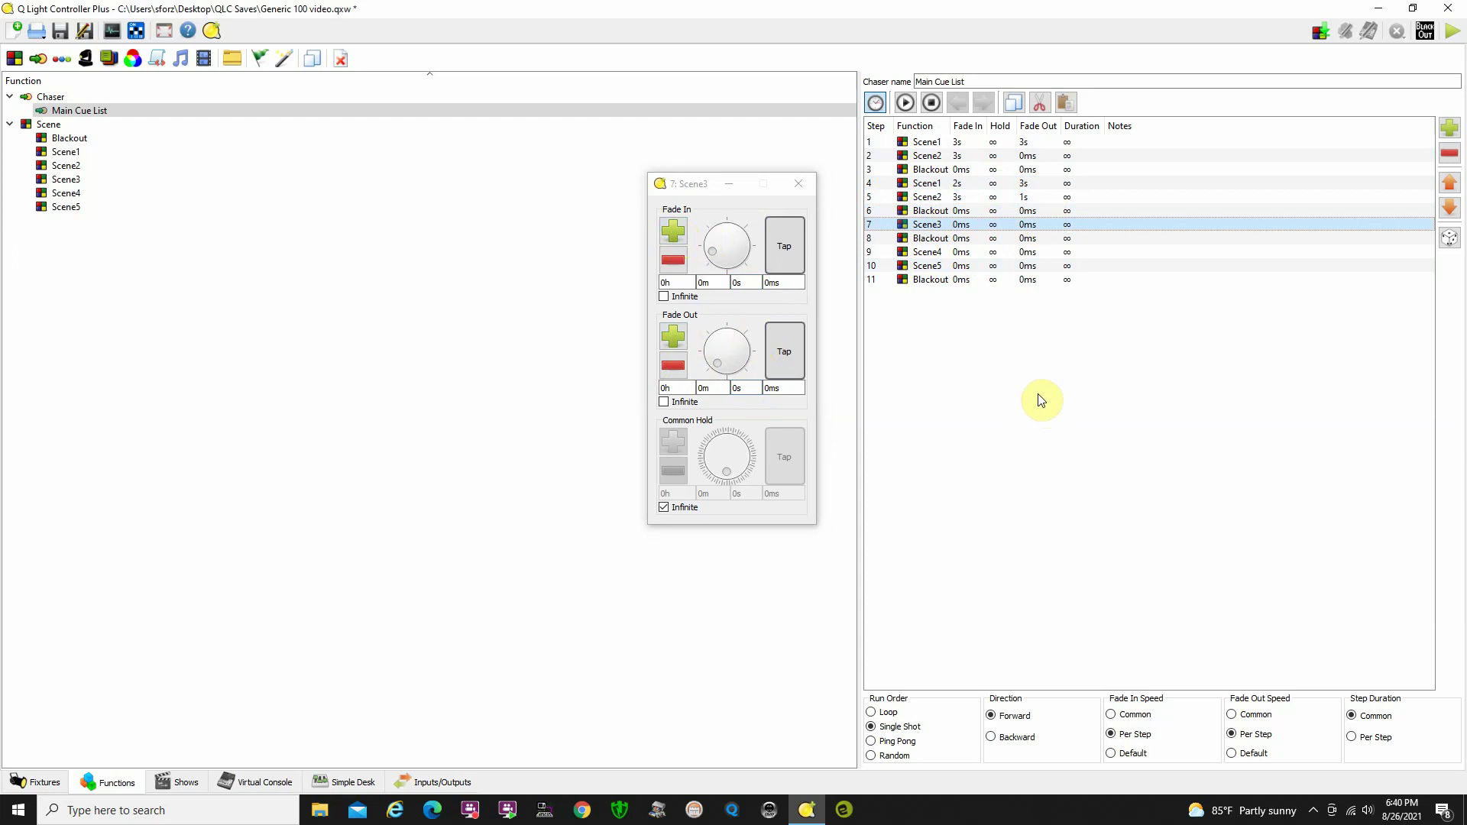
left_click(750, 286)
type("3")
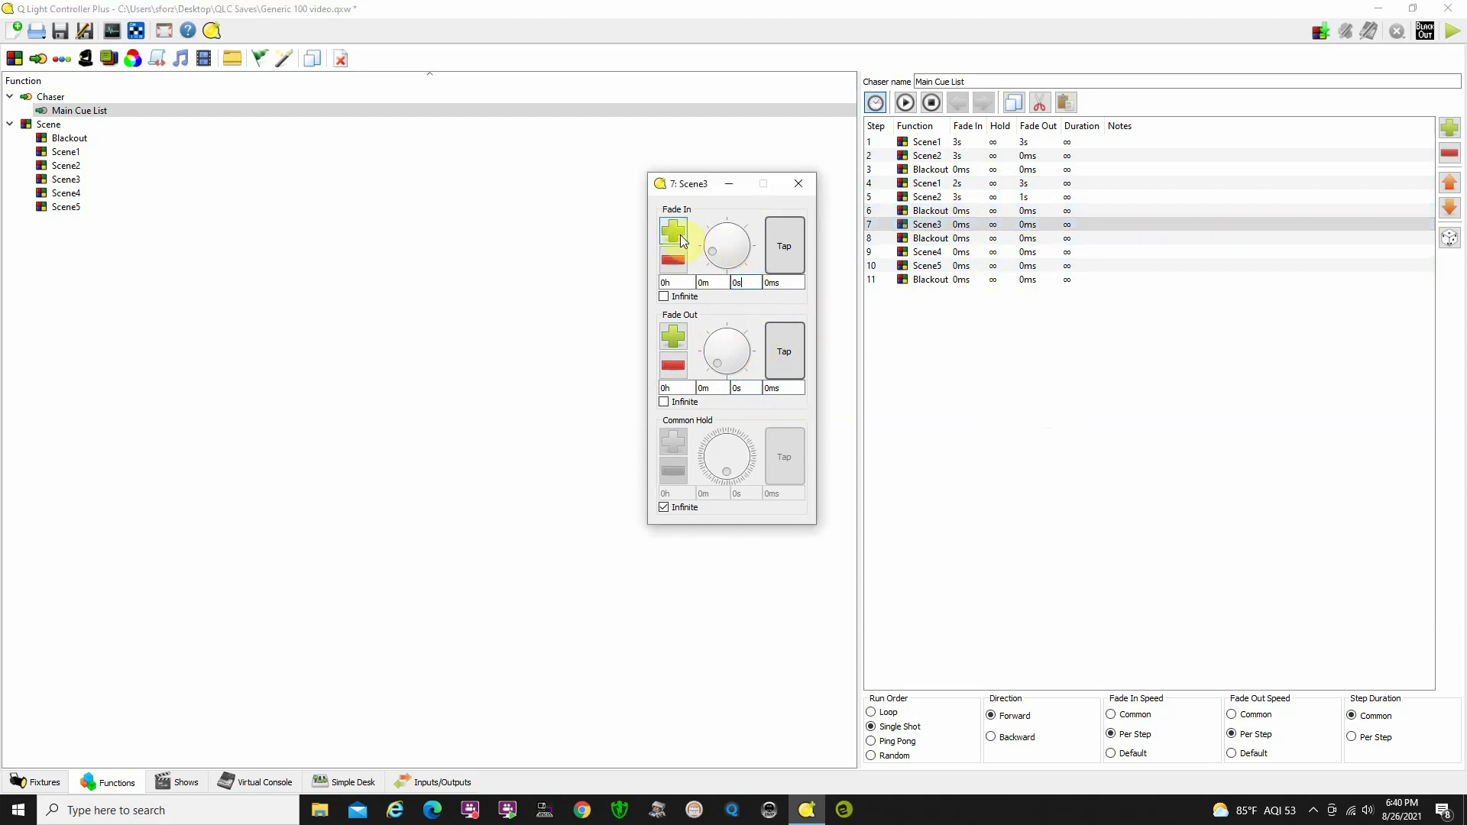
left_click(757, 386)
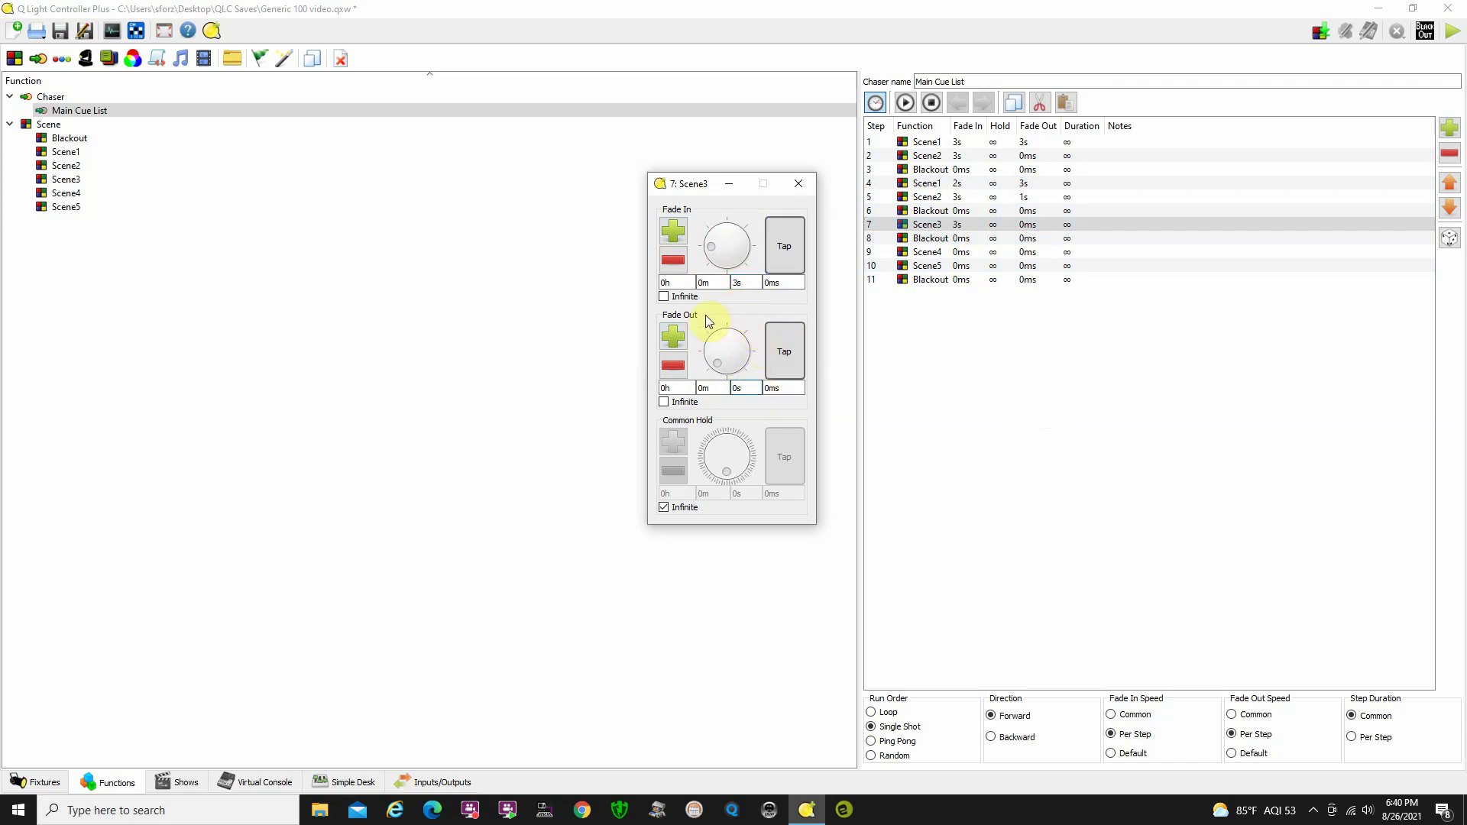
left_click(673, 337)
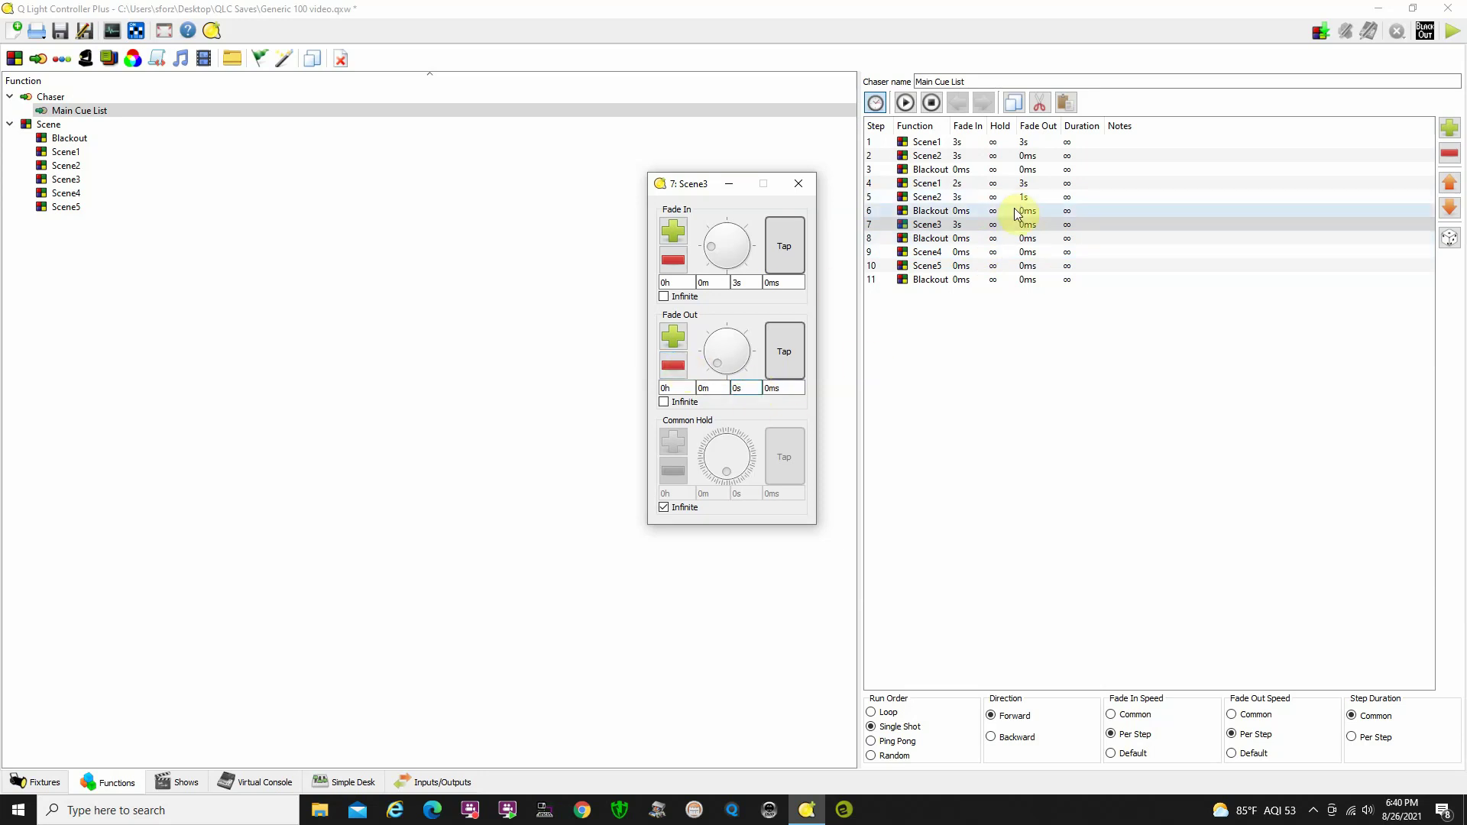
Step: Set step 9 (Scene4) to a 3s fade in and 1s fade out
left_click(990, 238)
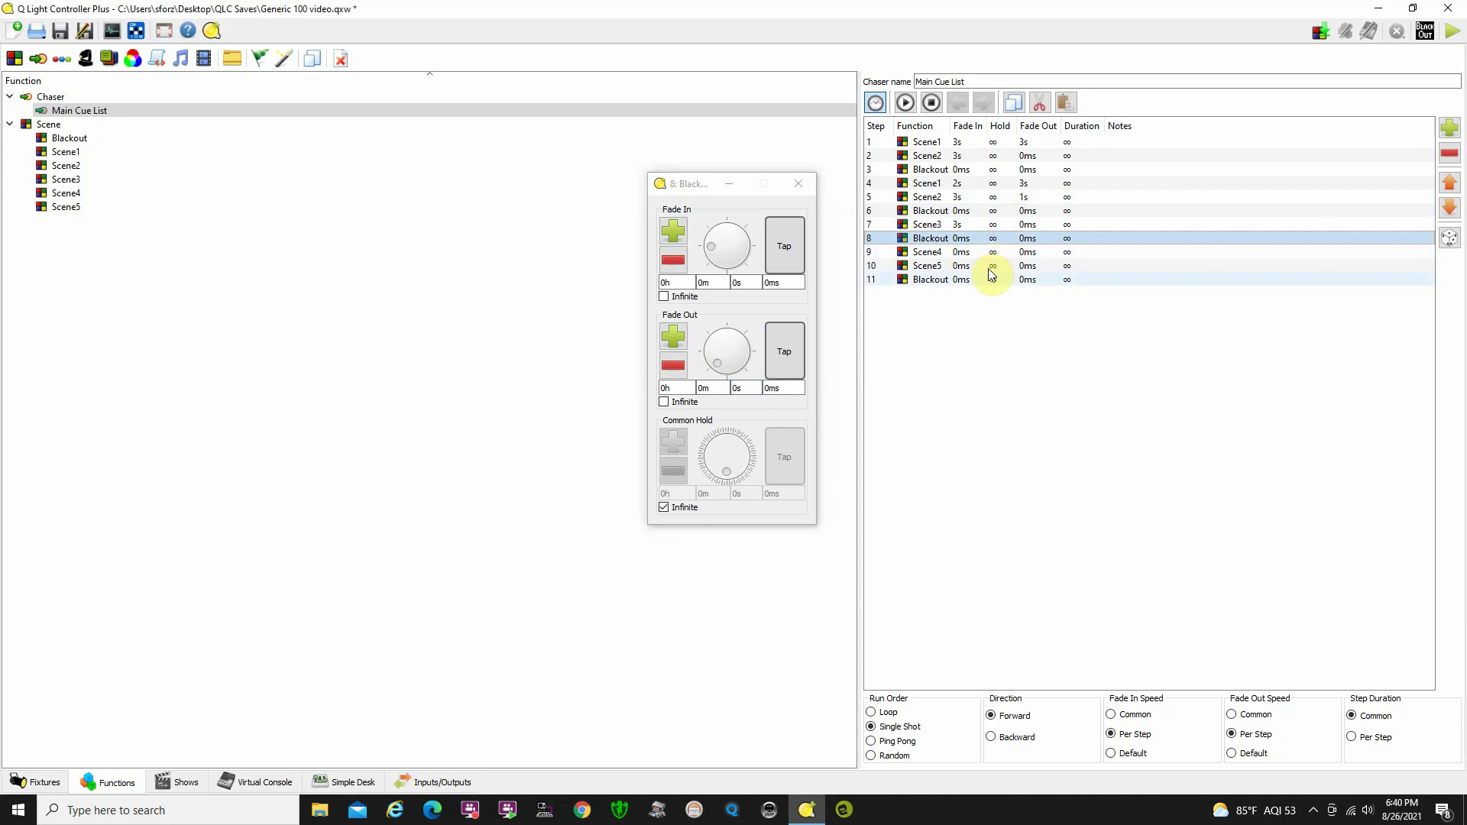
left_click(989, 252)
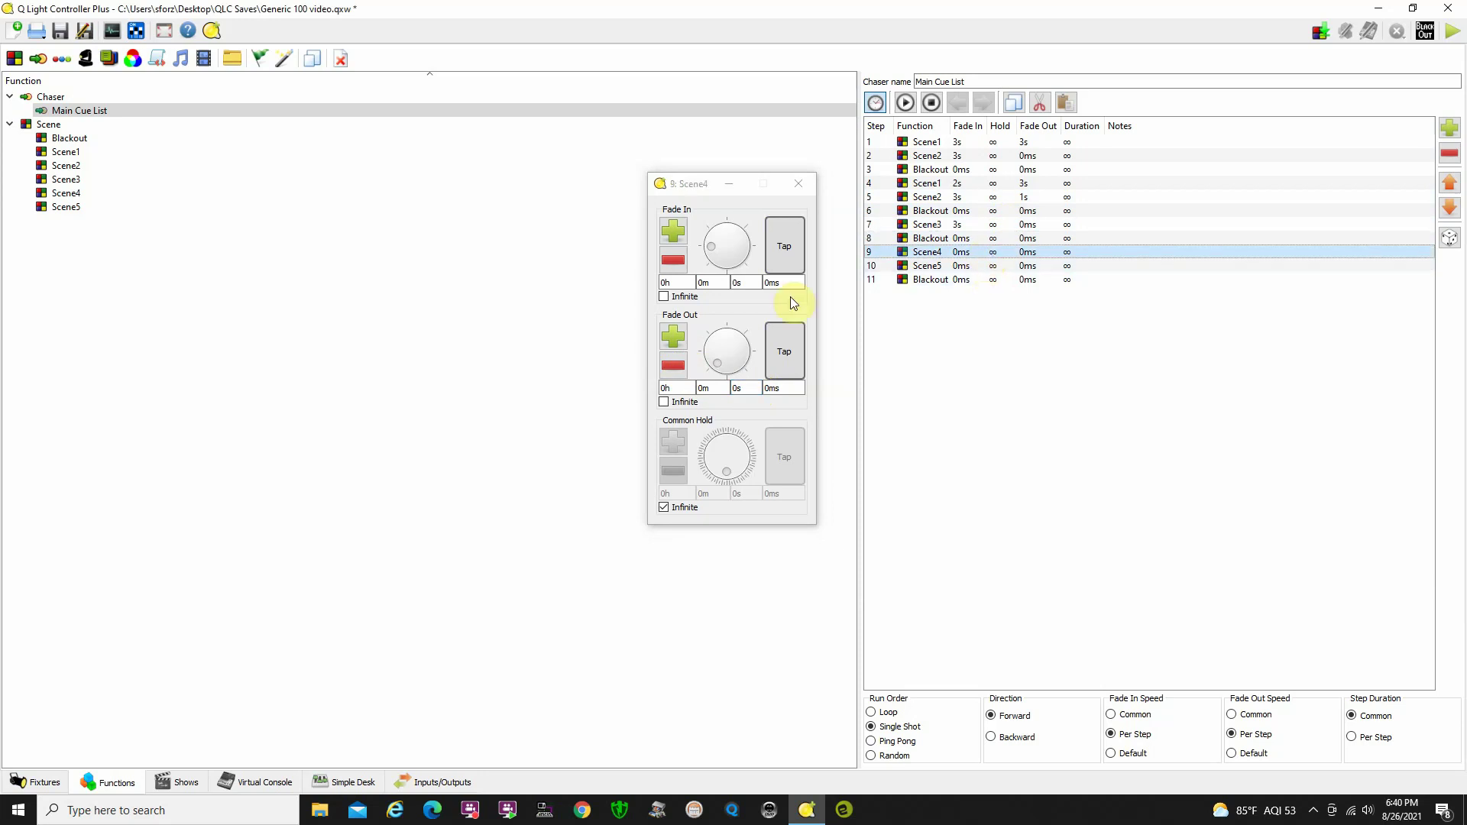
left_click(750, 282)
left_click(673, 231)
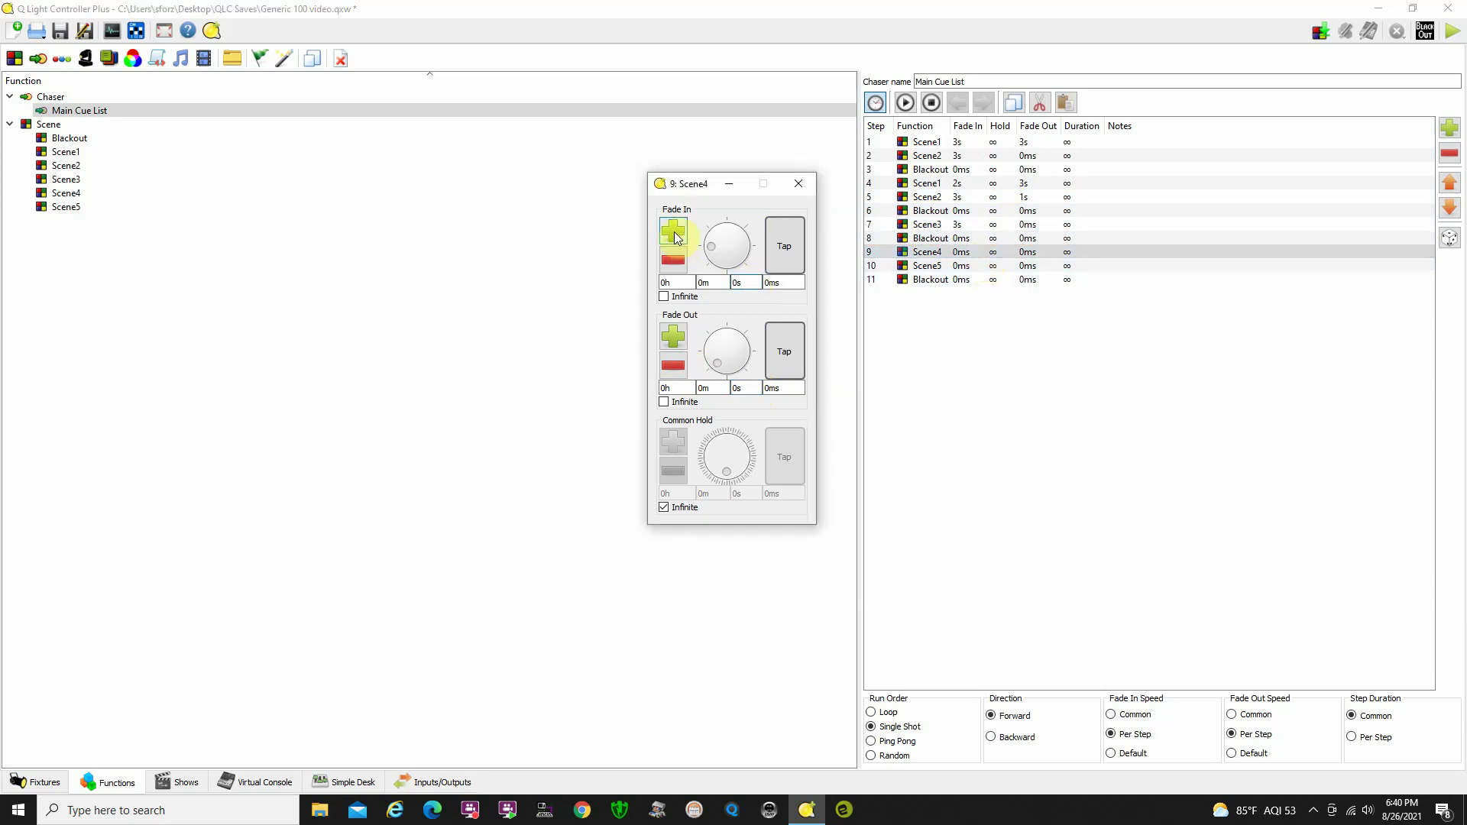
left_click(673, 231)
left_click(673, 231)
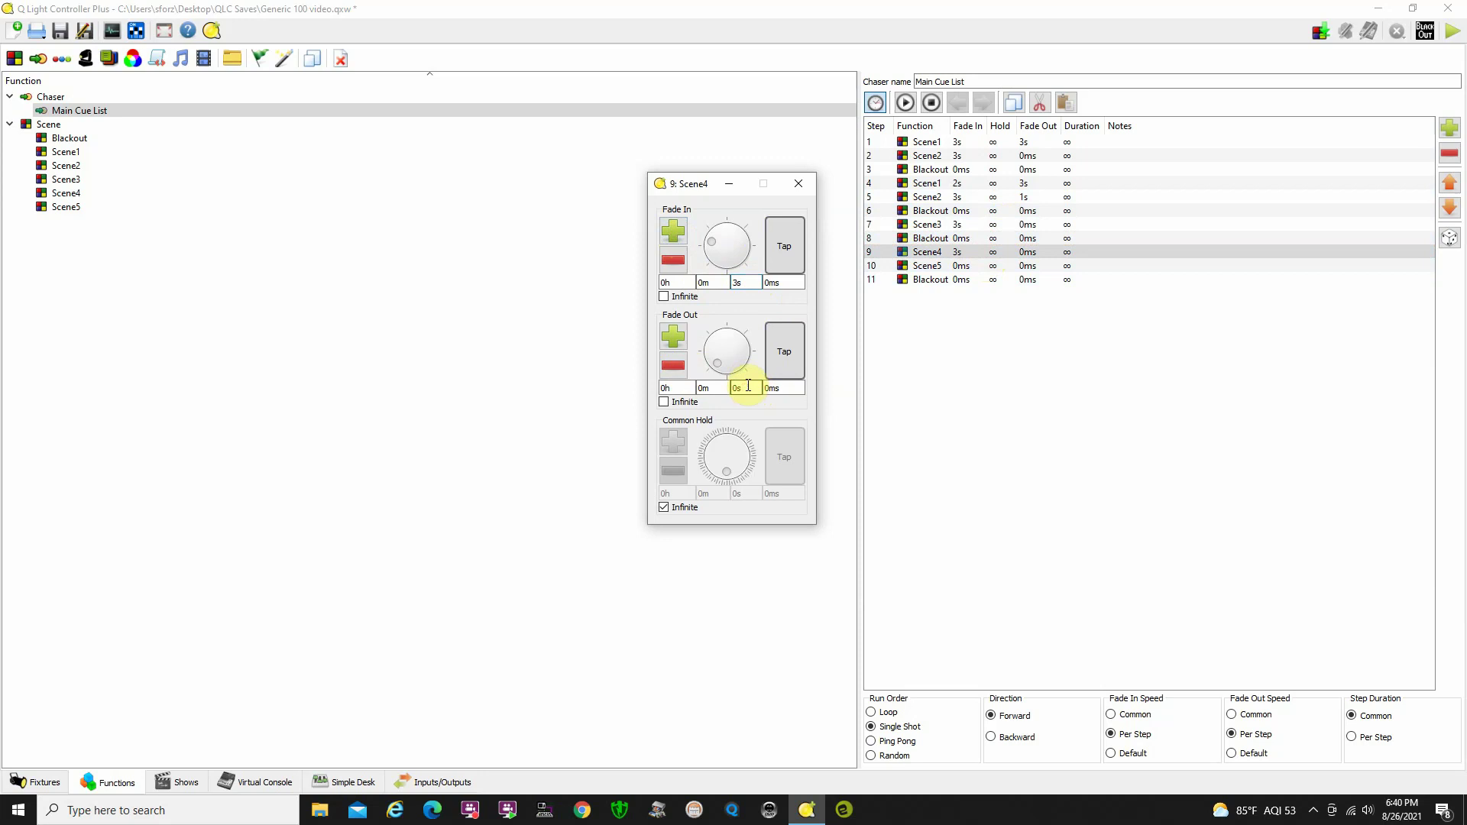
left_click(748, 387)
left_click(673, 336)
Step: Set step 10 (Scene5) to a 3s fade in and 1s fade out, then close the timing editor
left_click(985, 268)
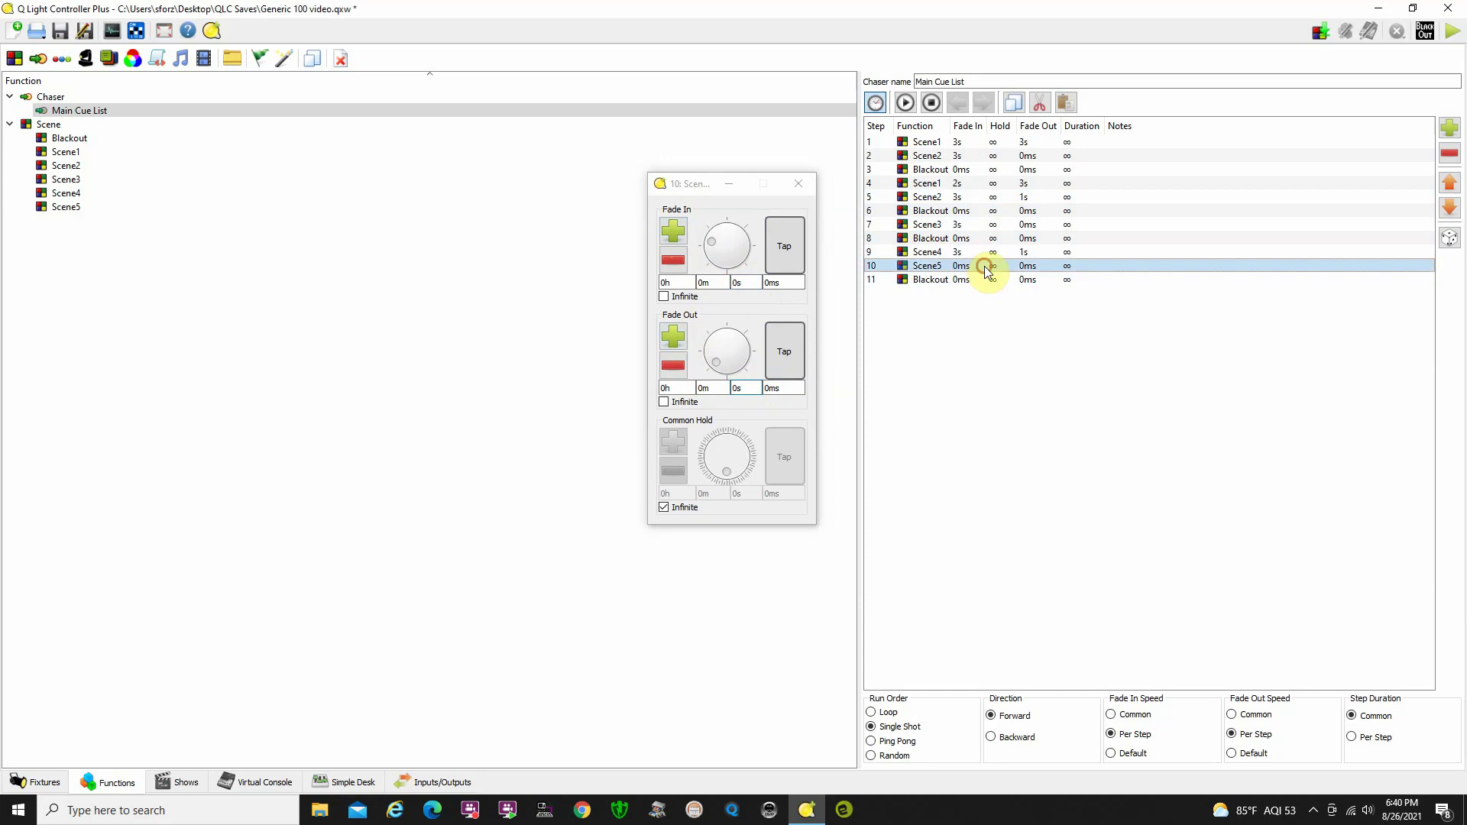
left_click(751, 280)
left_click(685, 235)
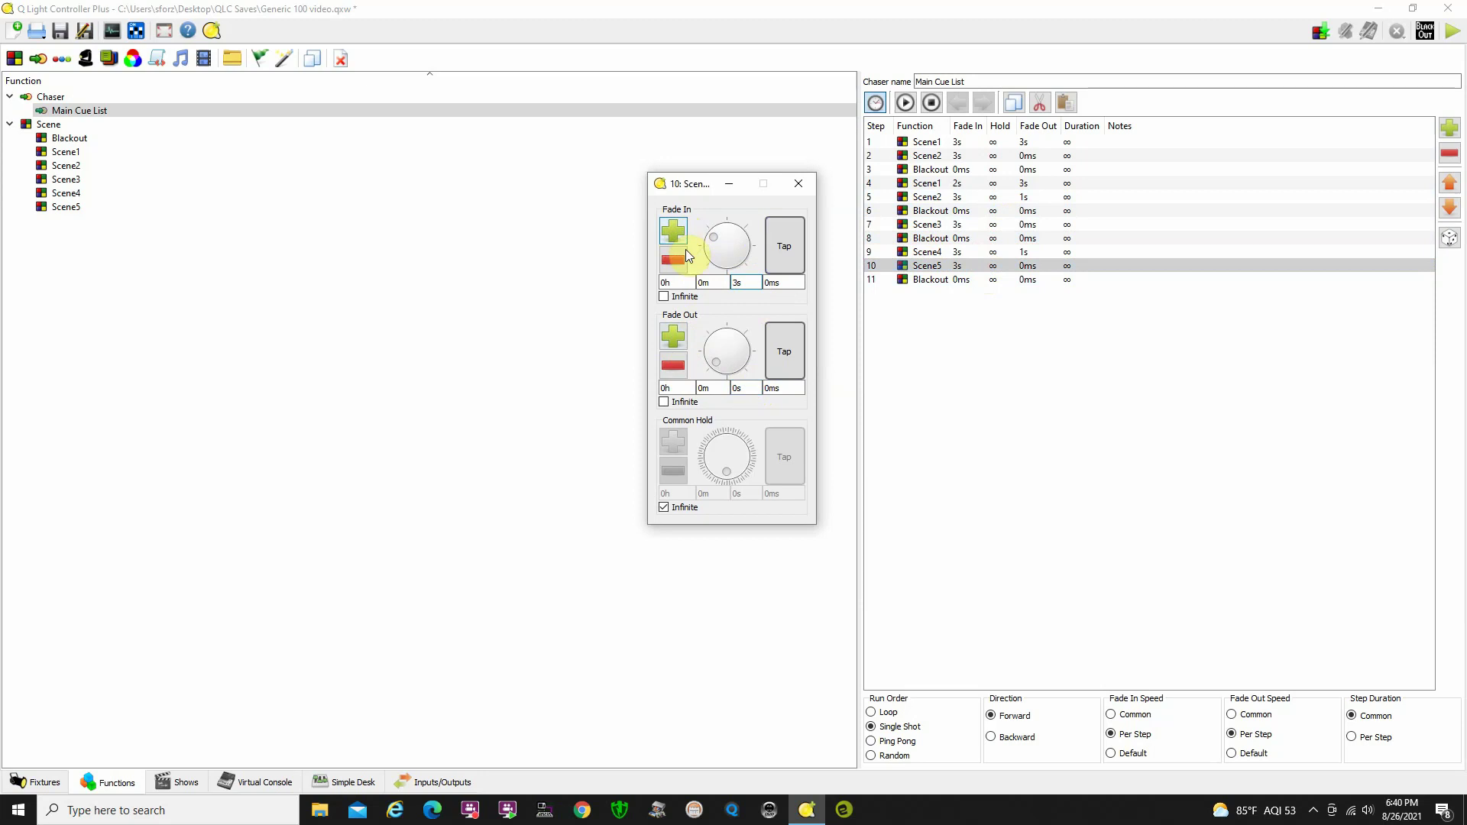
left_click(745, 387)
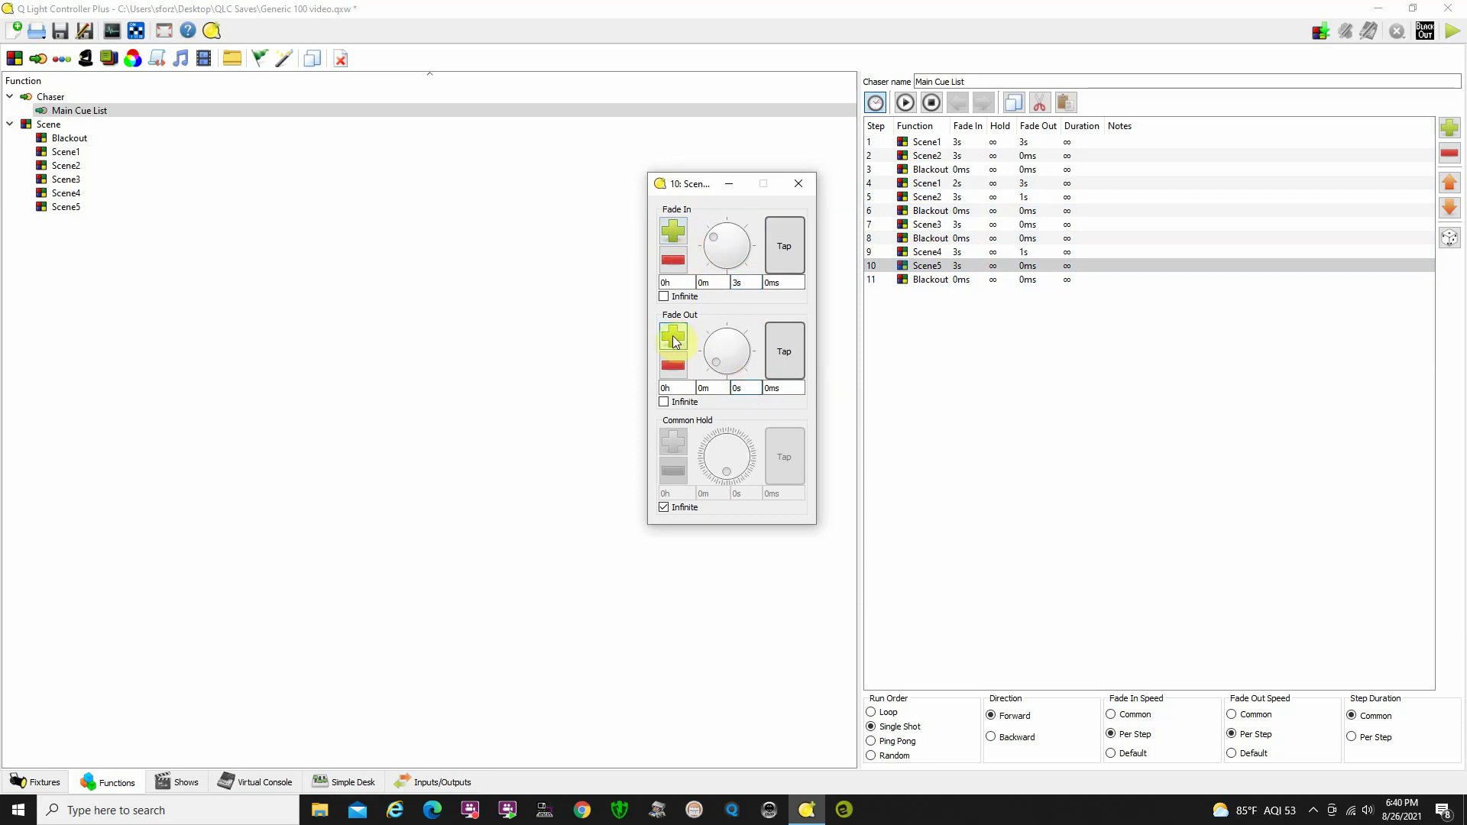
left_click(675, 342)
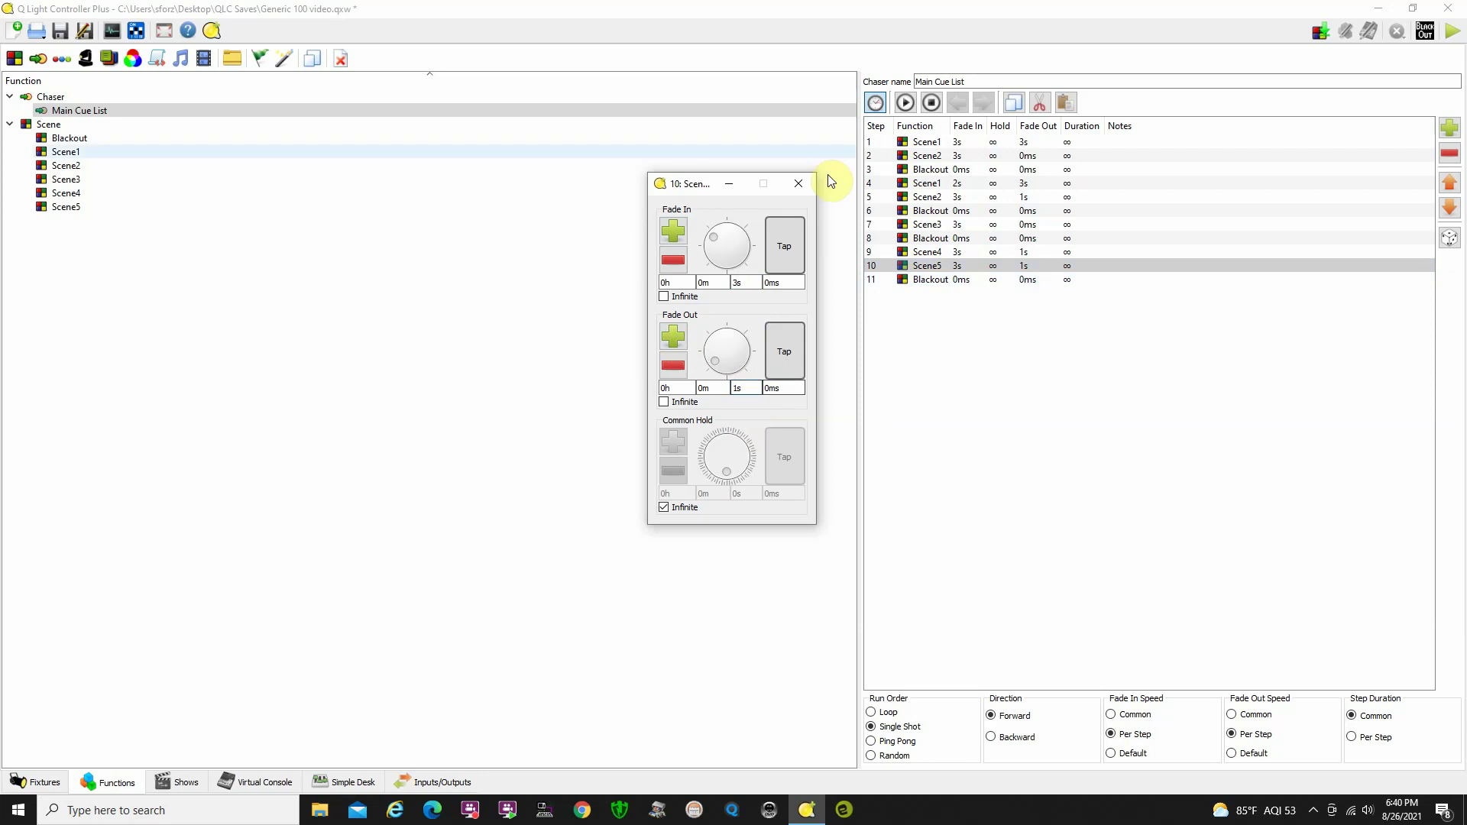
left_click(798, 183)
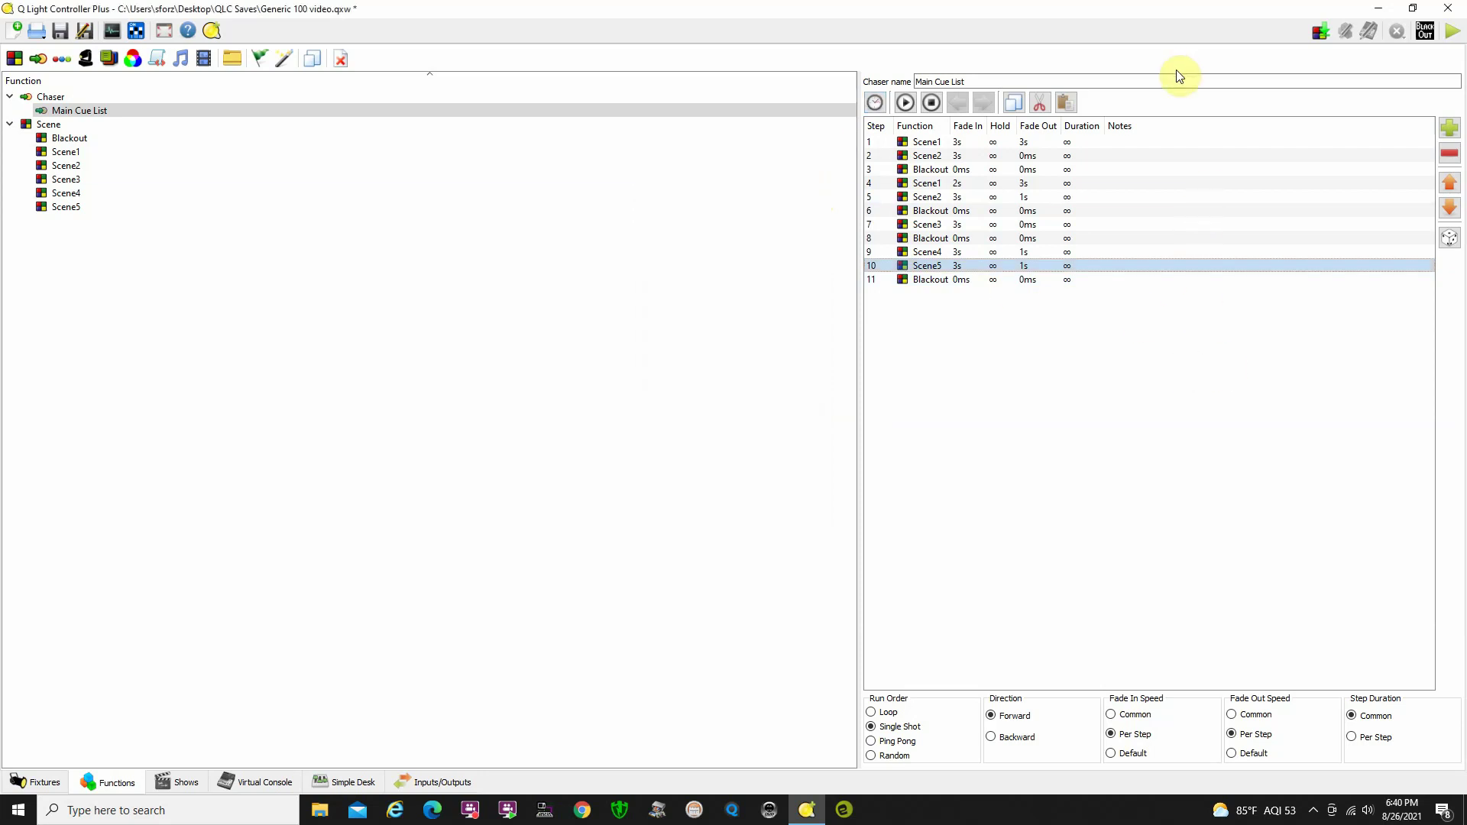
Step: With step 1 selected, open the Fixture Monitor and position it beside the chaser step list
left_click(980, 144)
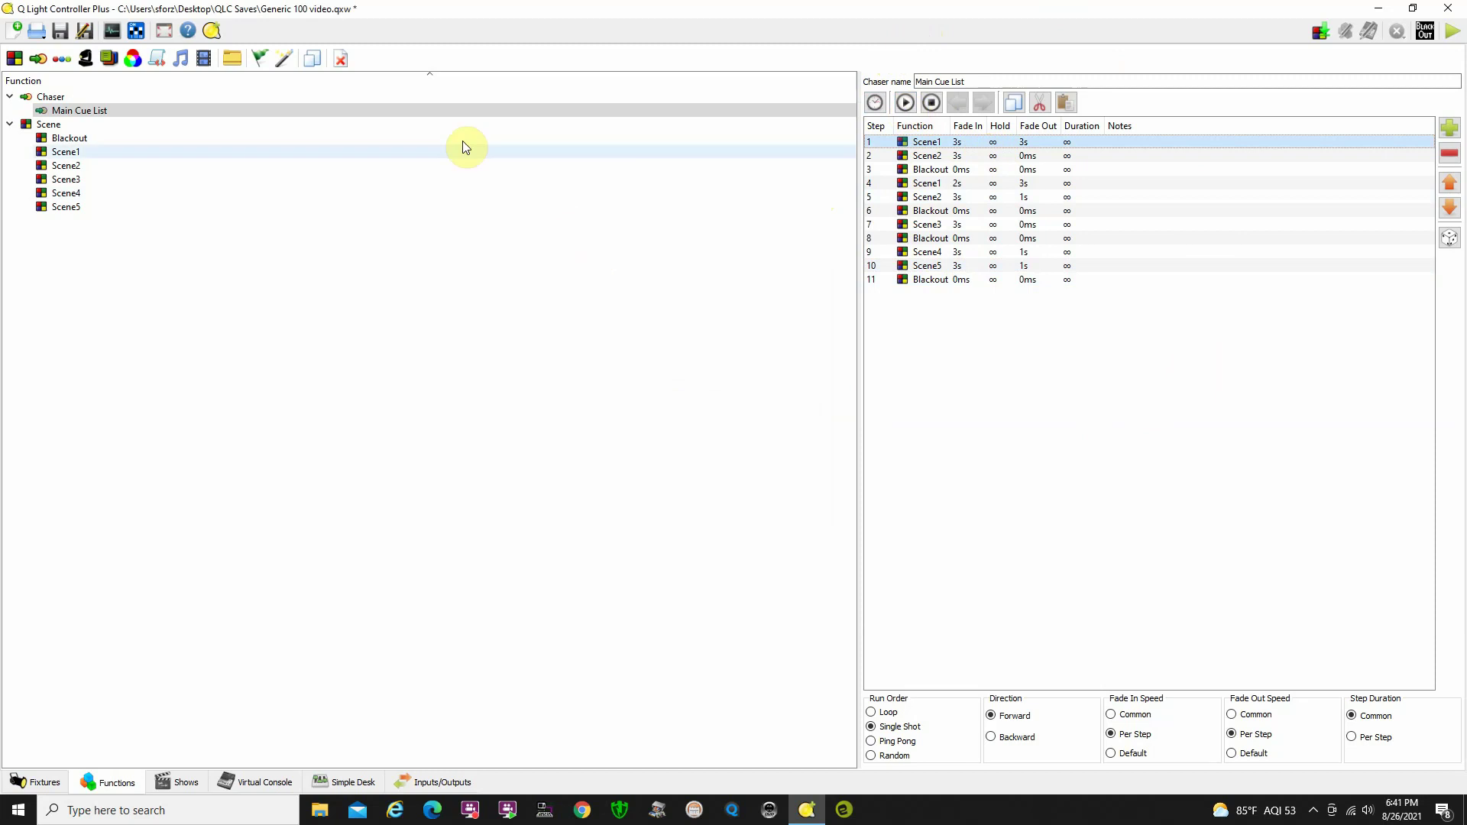
left_click(112, 31)
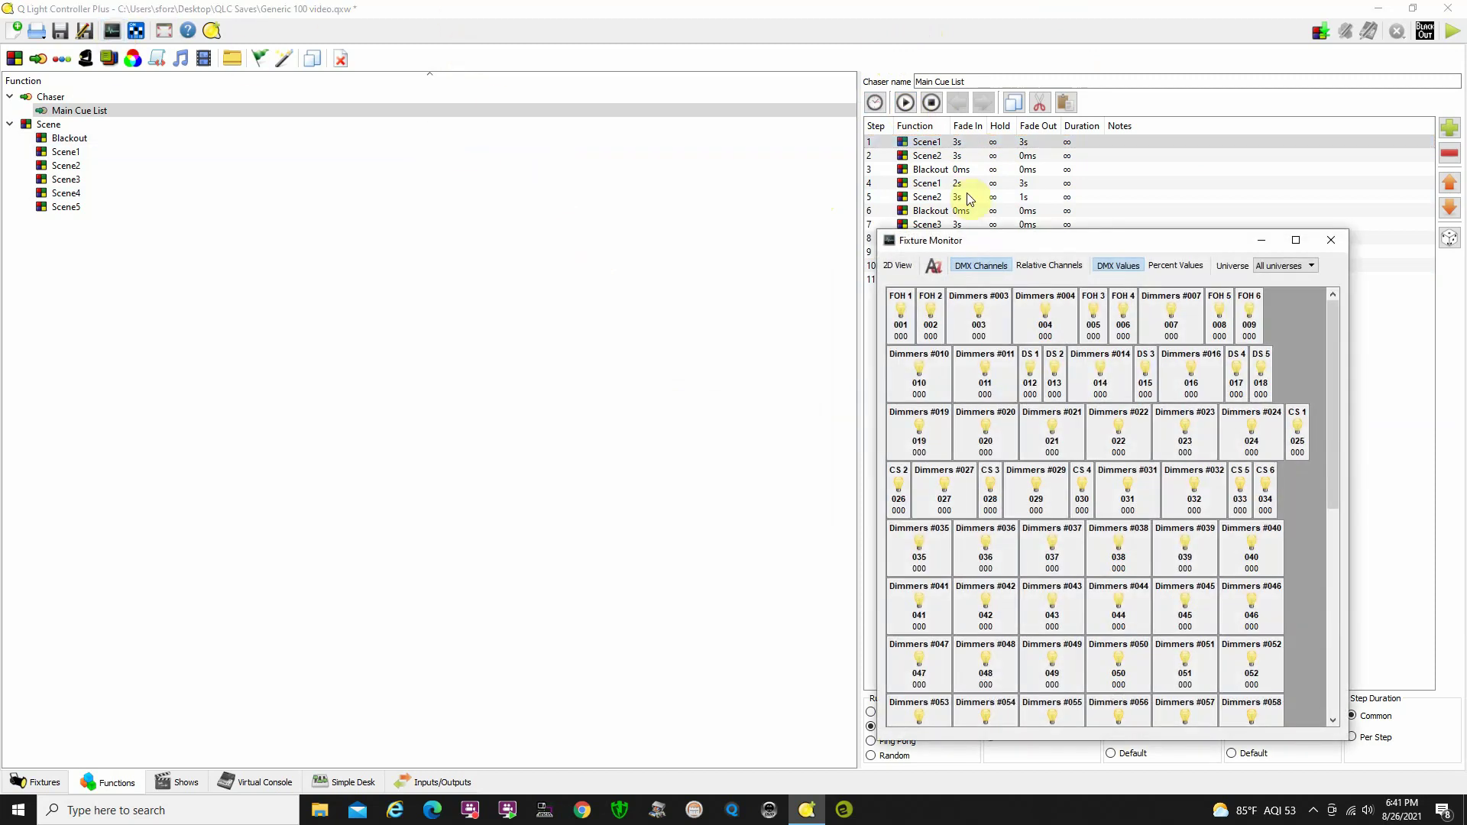
left_click_drag(1136, 249, 578, 159)
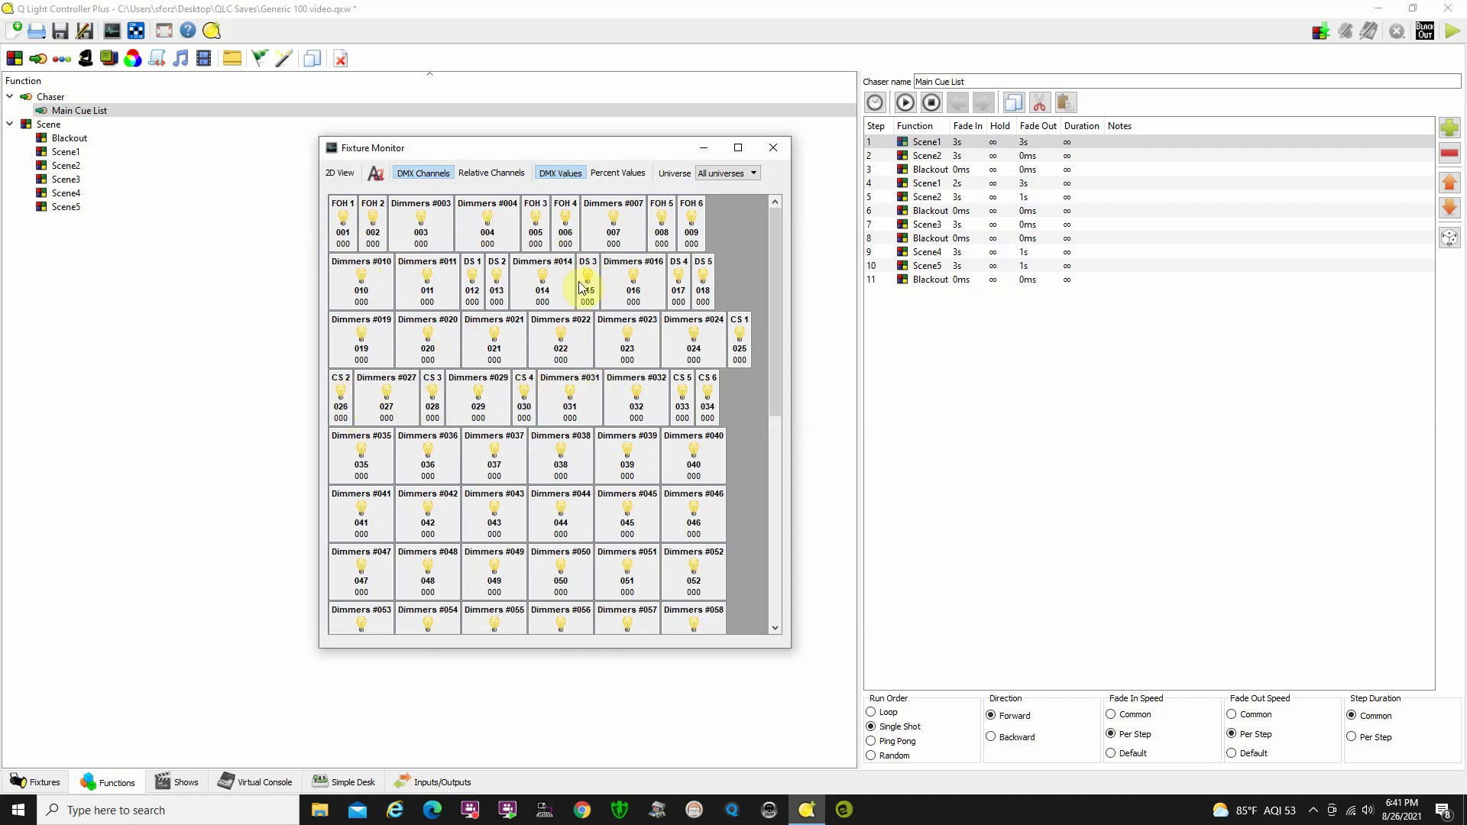
Step: Play the Main Cue List and advance from Scene1 to step 10, with FOH channels showing 159
left_click(906, 103)
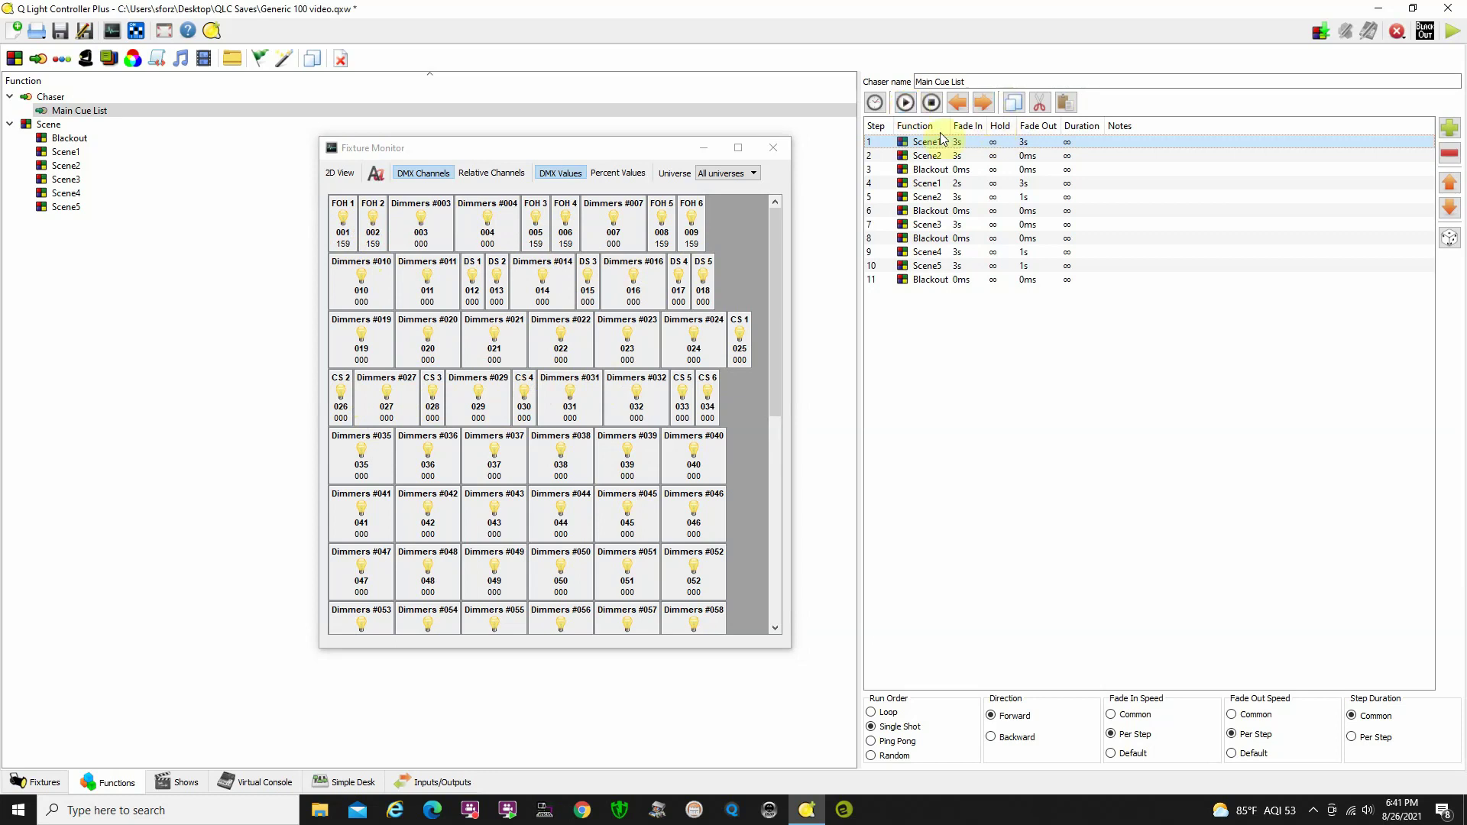
left_click(985, 105)
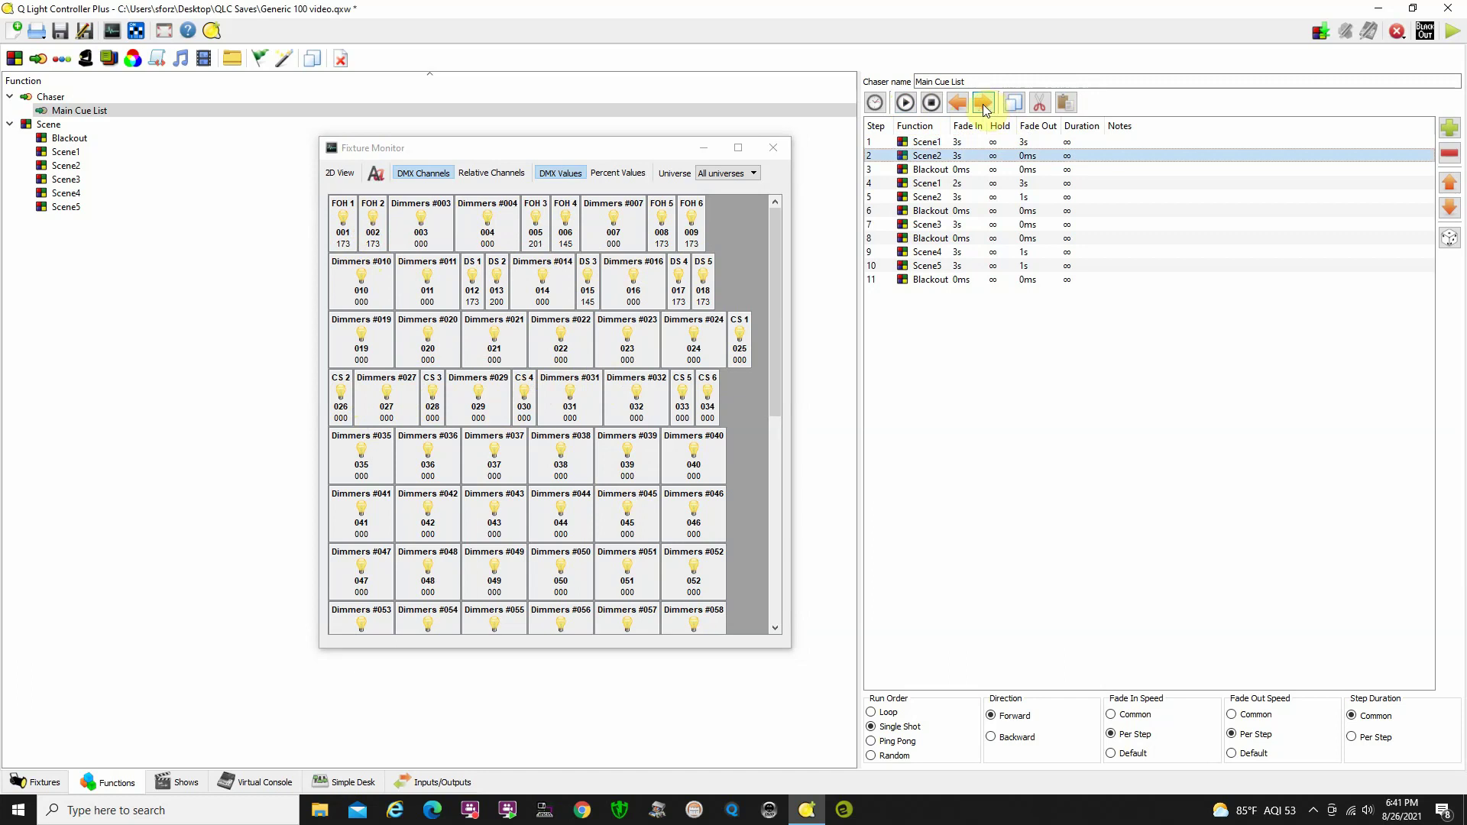
left_click(985, 106)
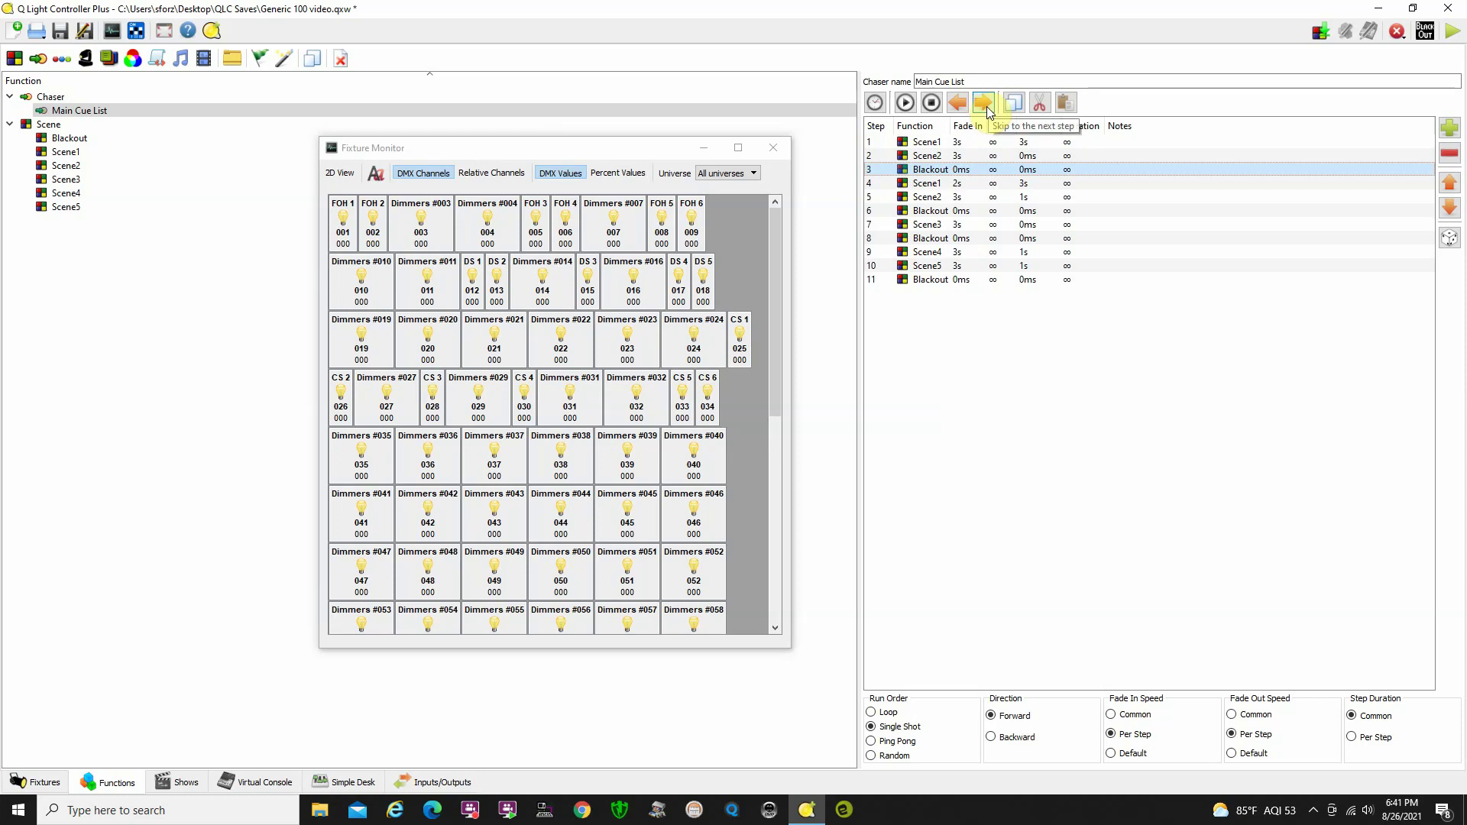
left_click(988, 111)
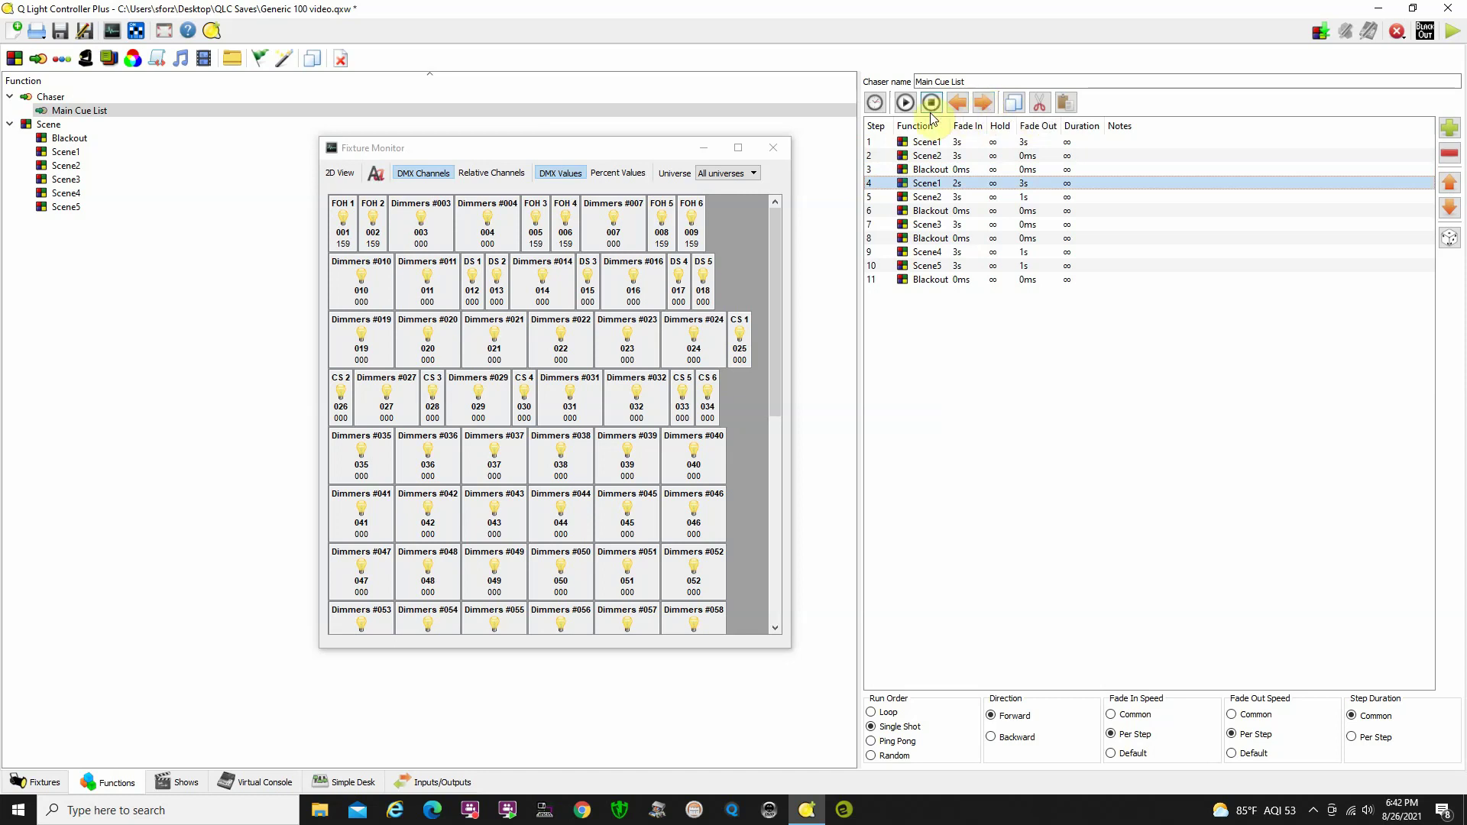
left_click(985, 104)
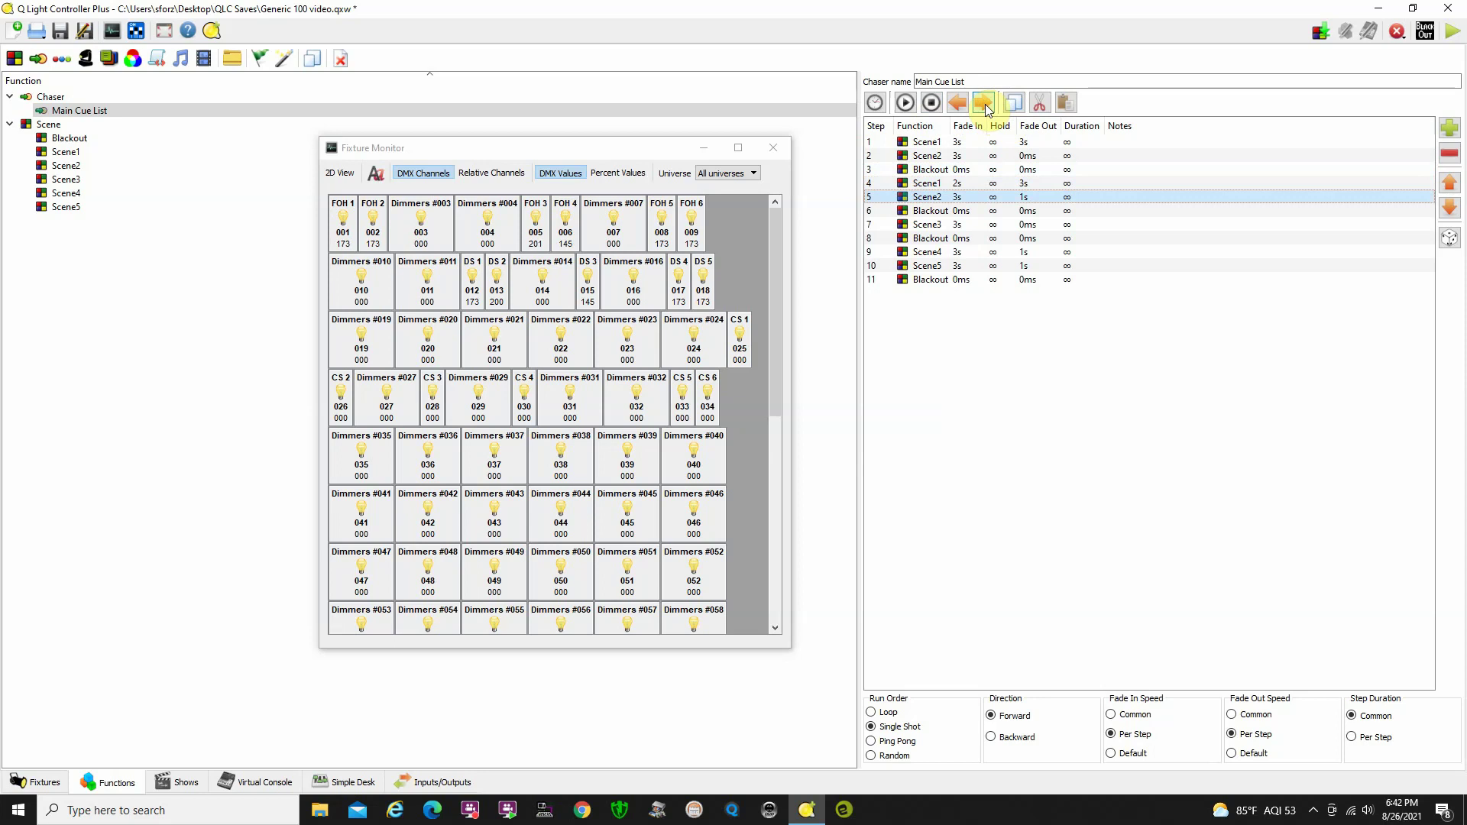
left_click(985, 104)
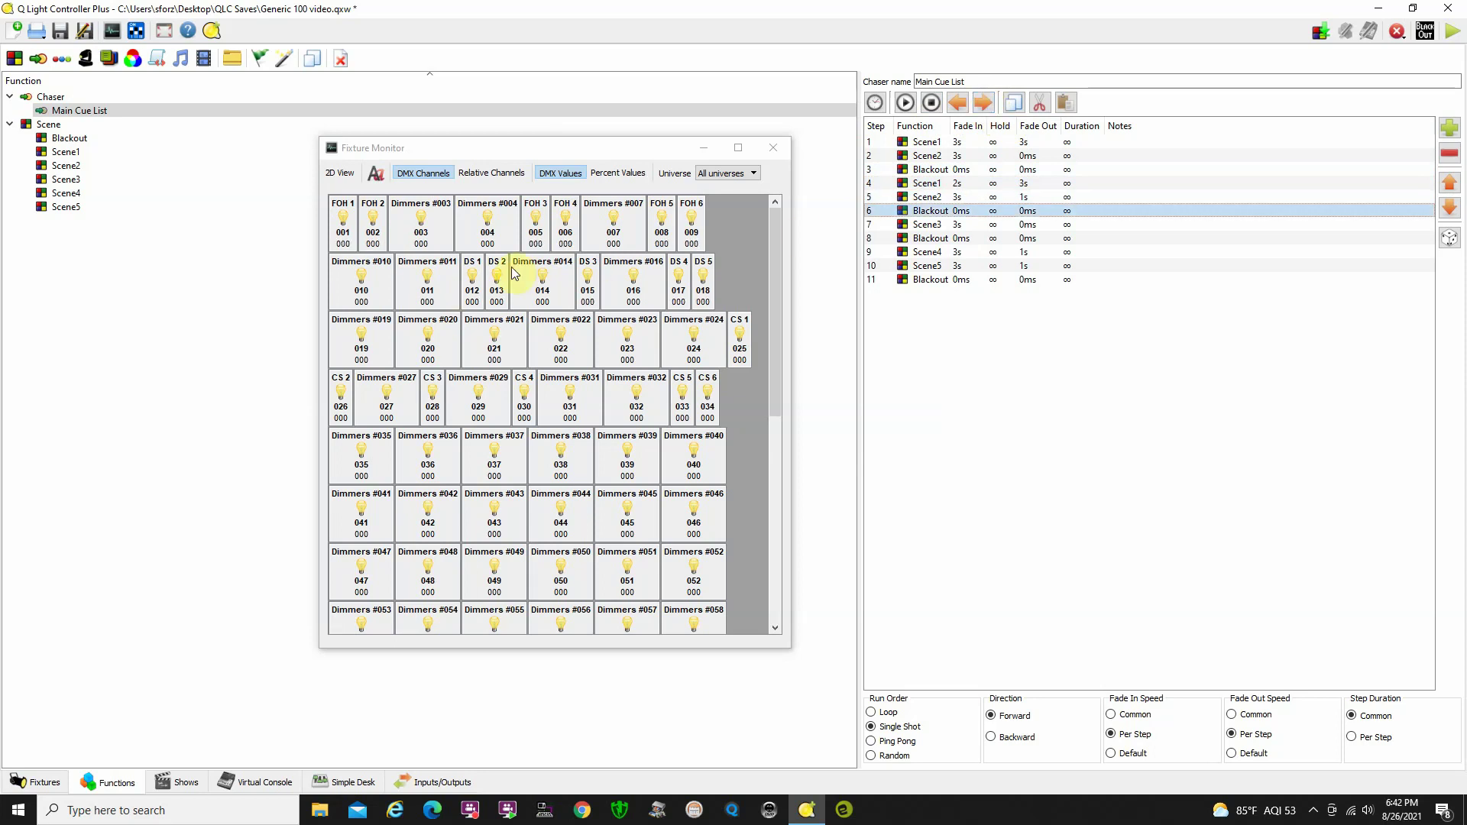
left_click(984, 104)
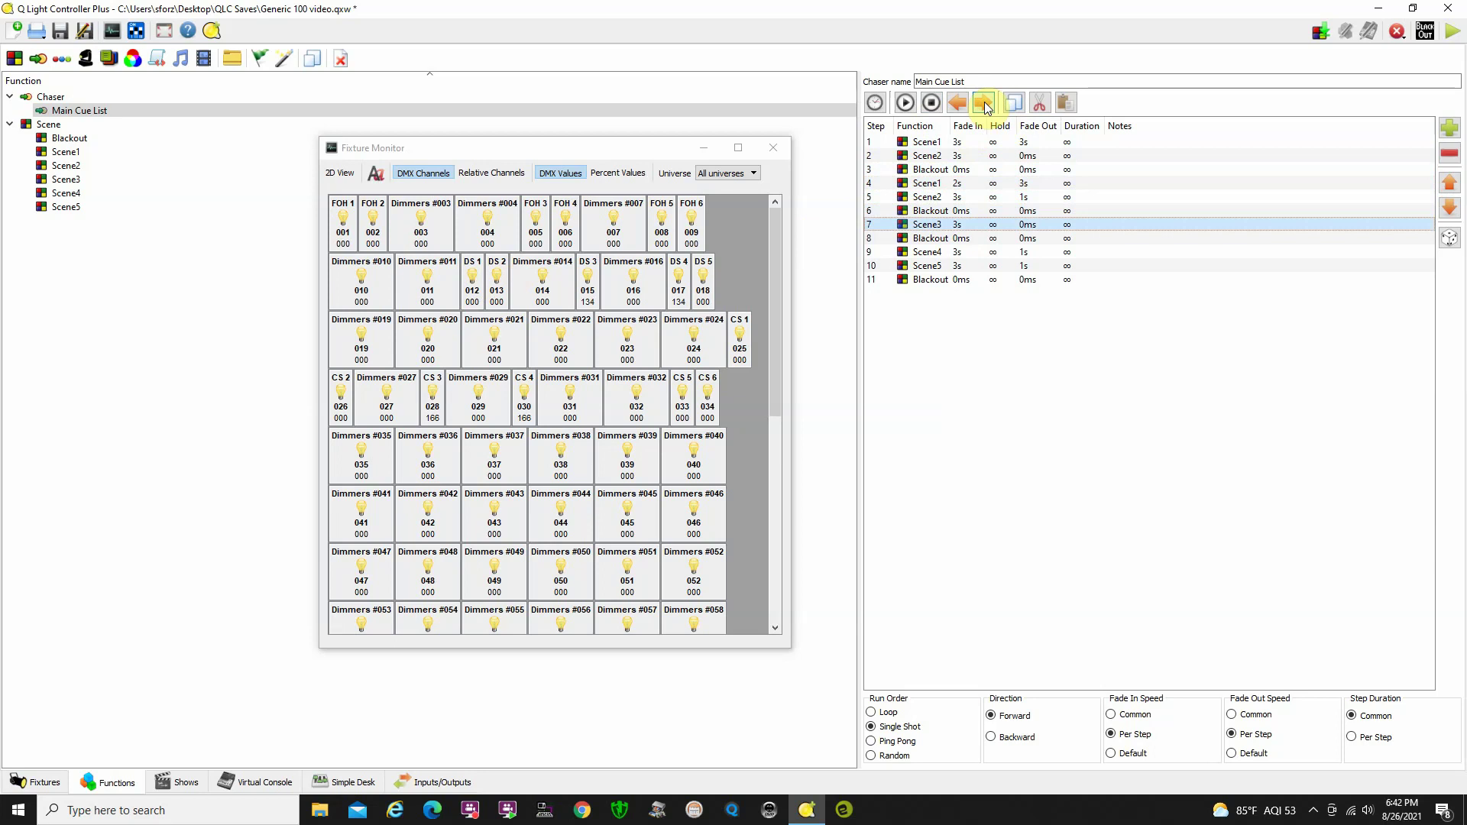
left_click(984, 104)
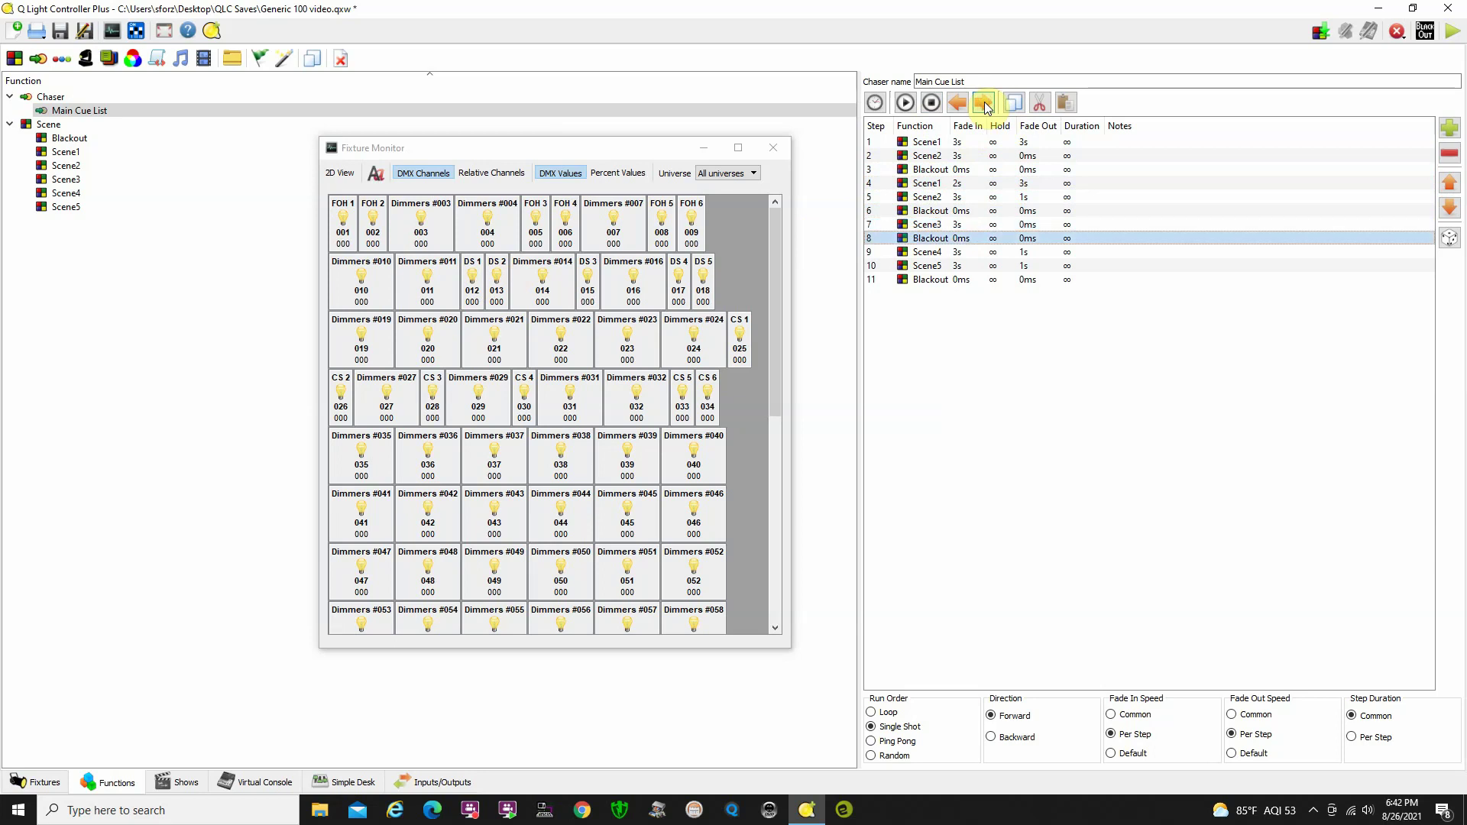
left_click(985, 104)
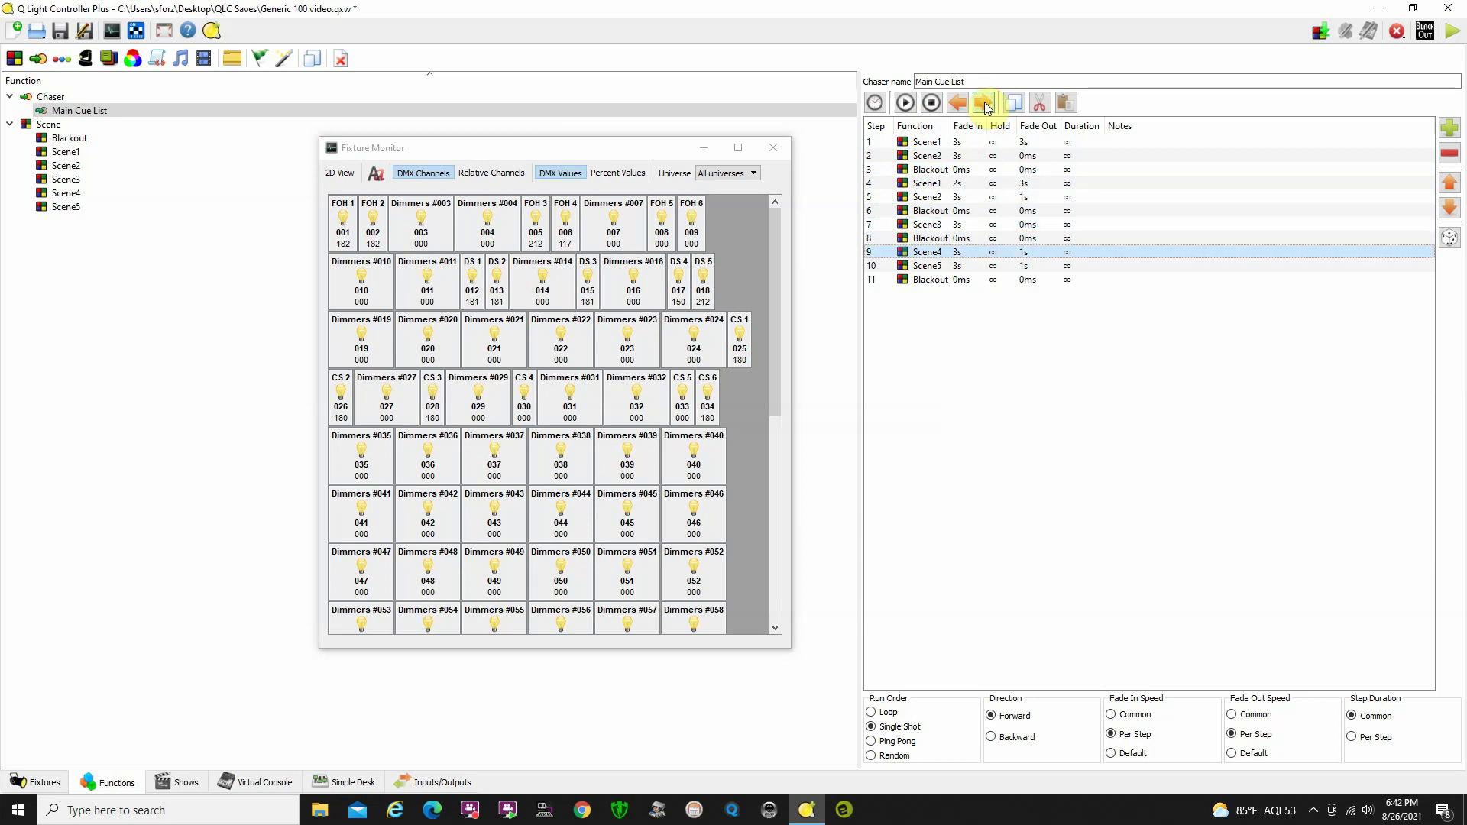
left_click(985, 106)
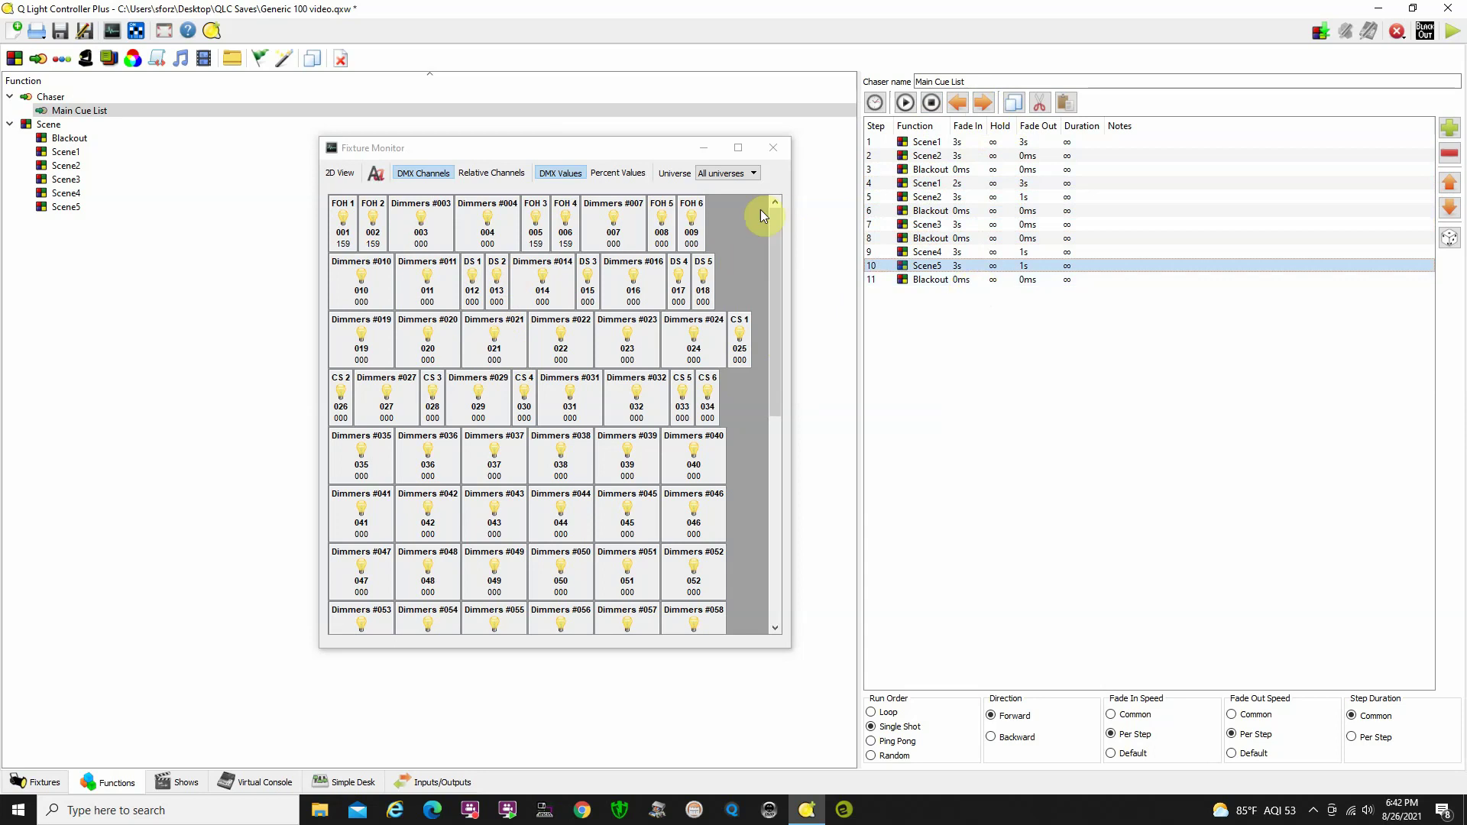
left_click(626, 150)
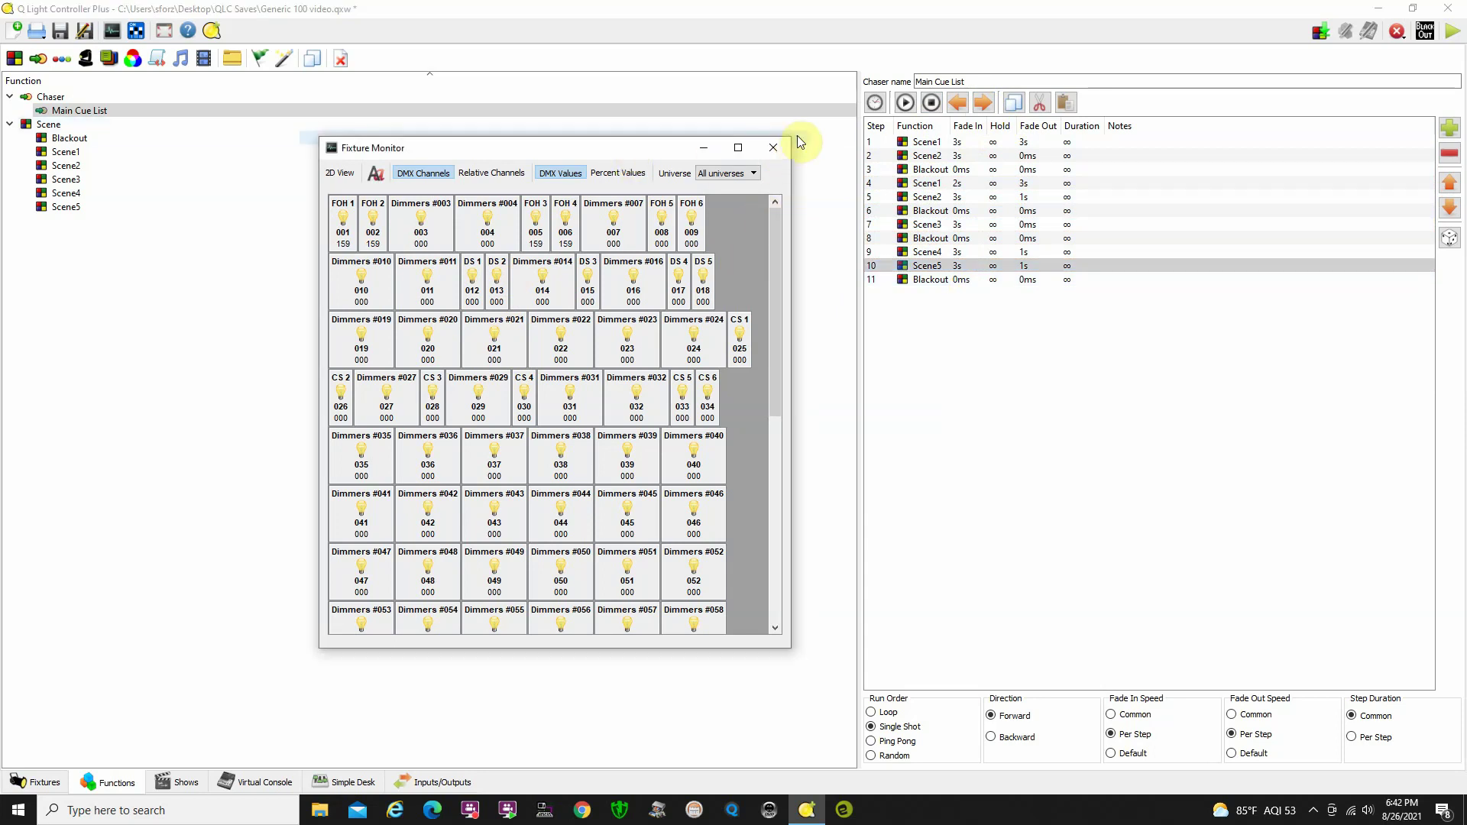
Step: Close the Fixture Monitor, leaving the Main Cue List's 11 timed steps visible
left_click(773, 150)
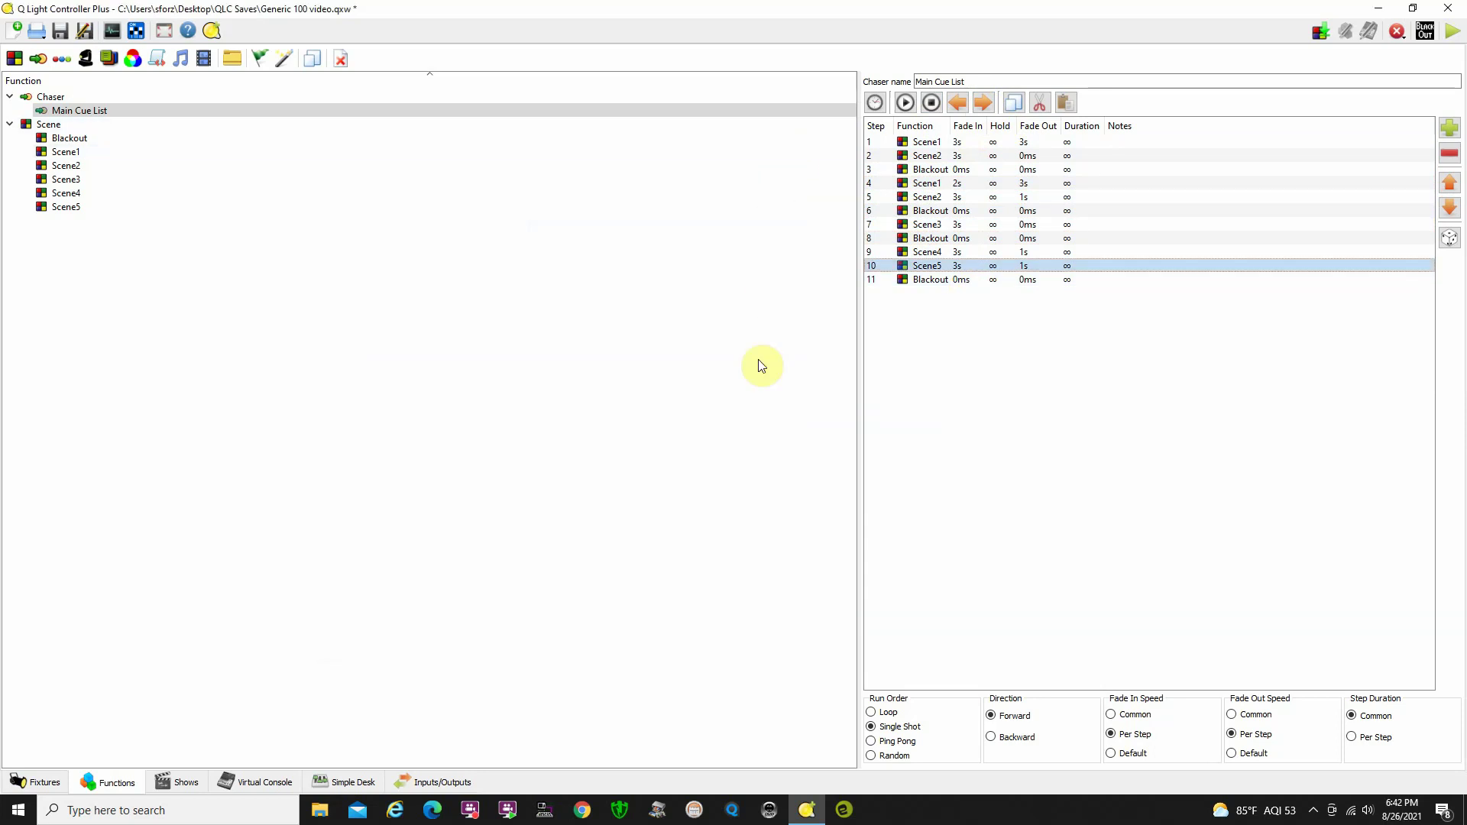